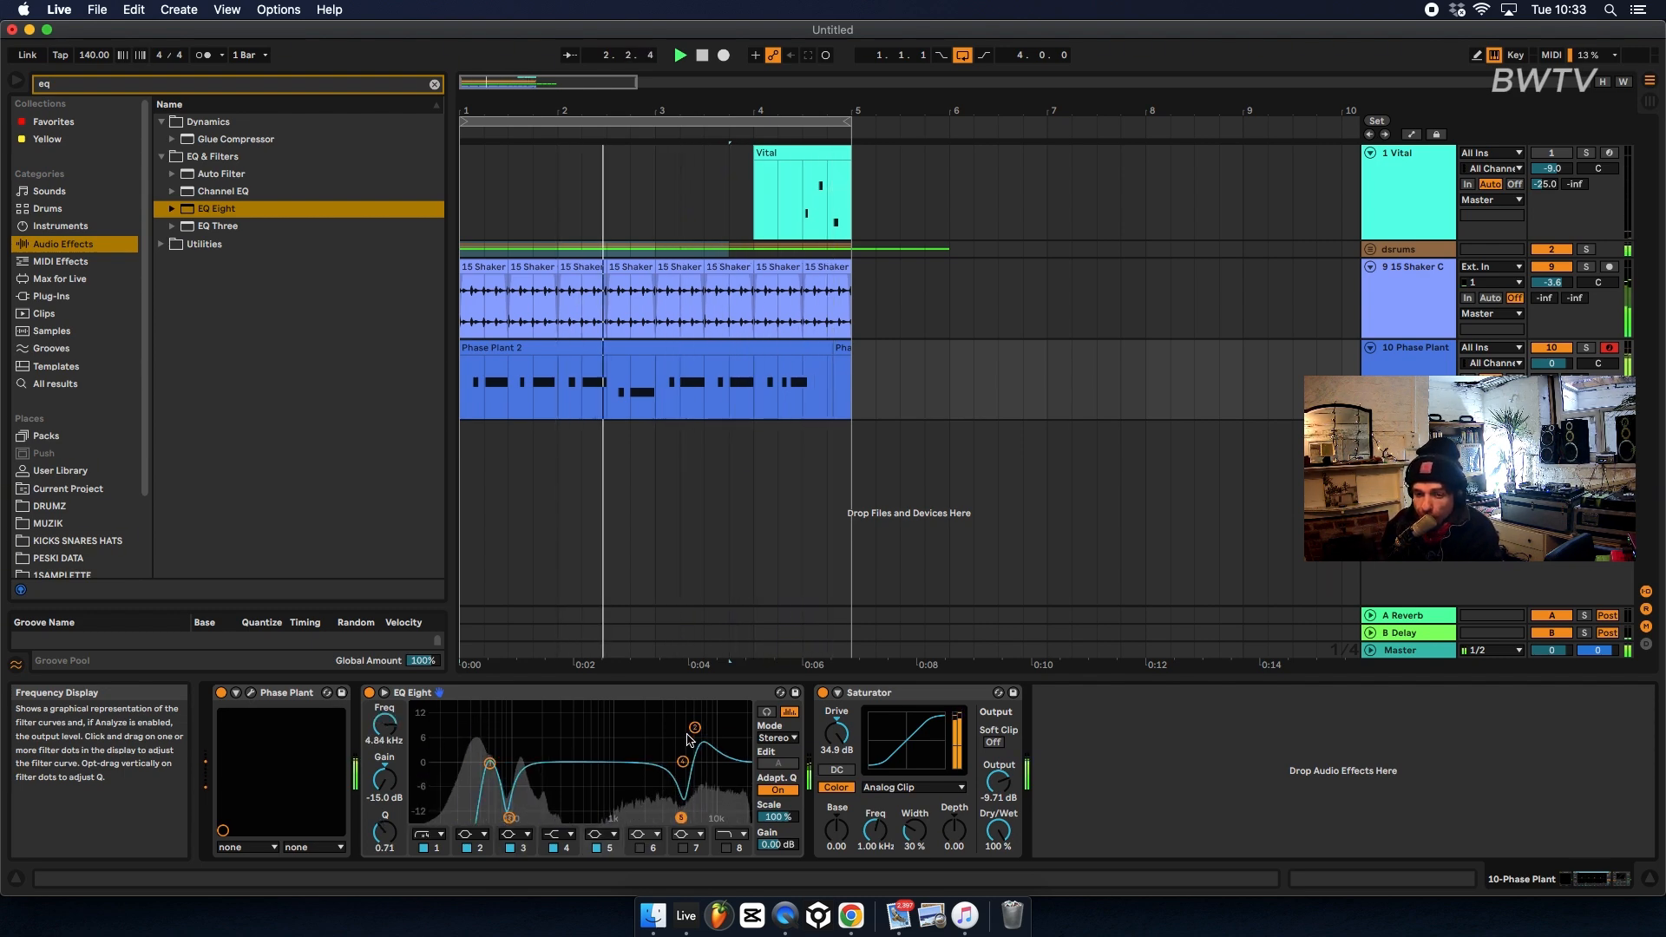
- Shift the upper-mid band of the Phase Plant track's EQ Eight down in frequency and into a cut
left_click_drag(683, 761, 595, 801)
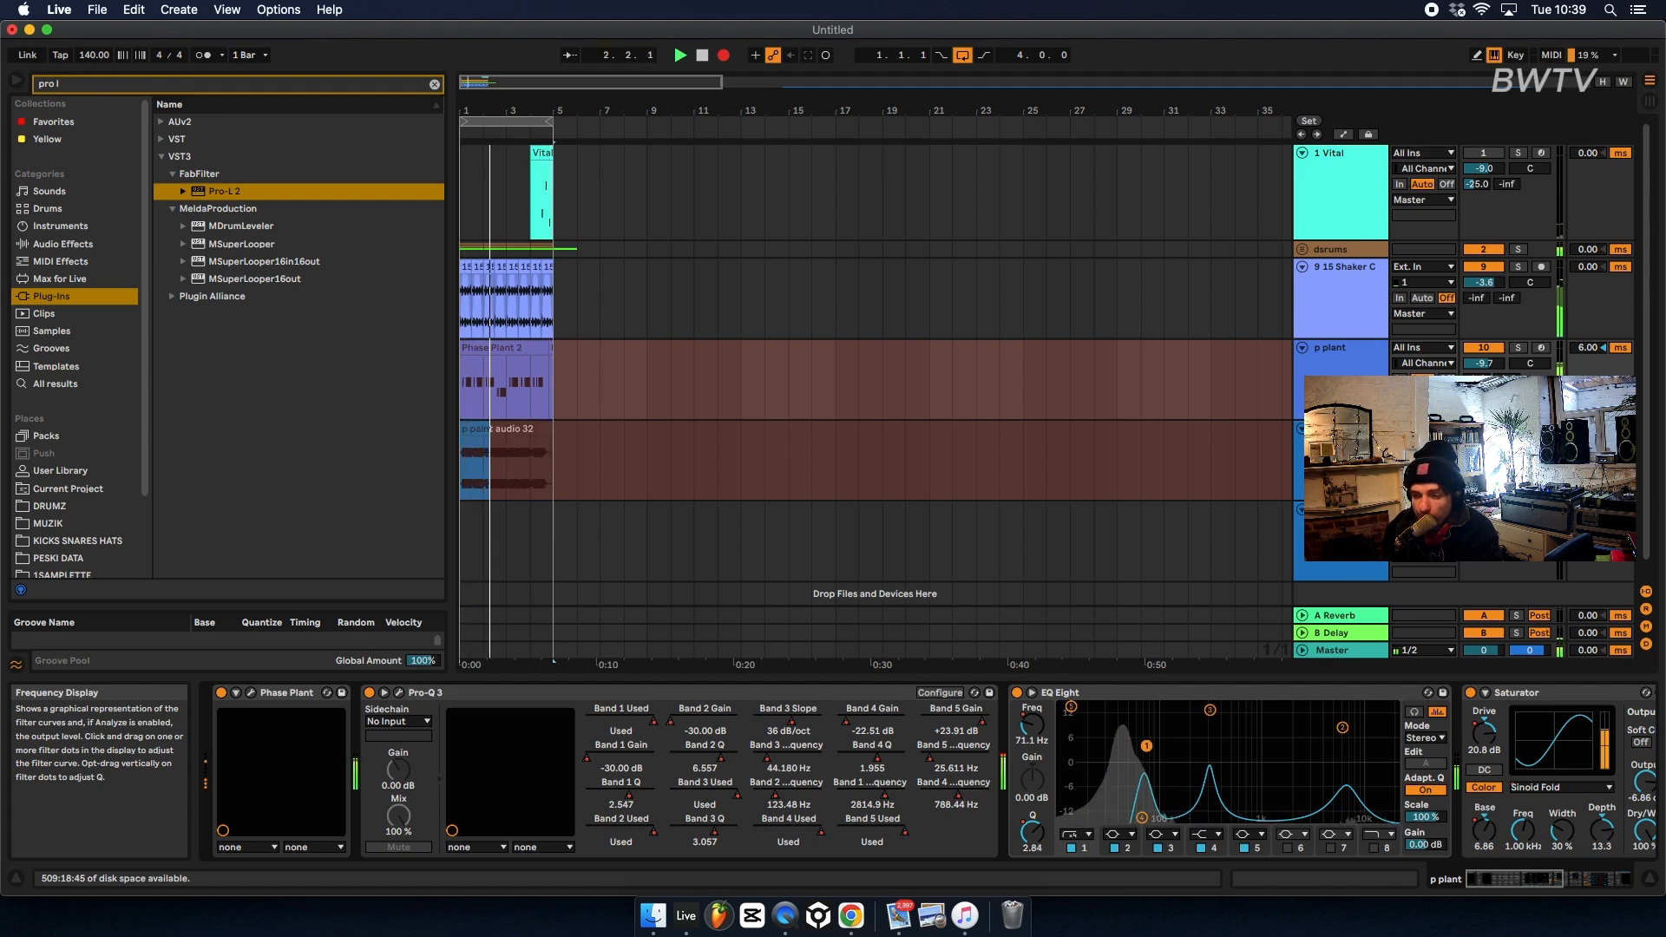
key("alt+super+p")
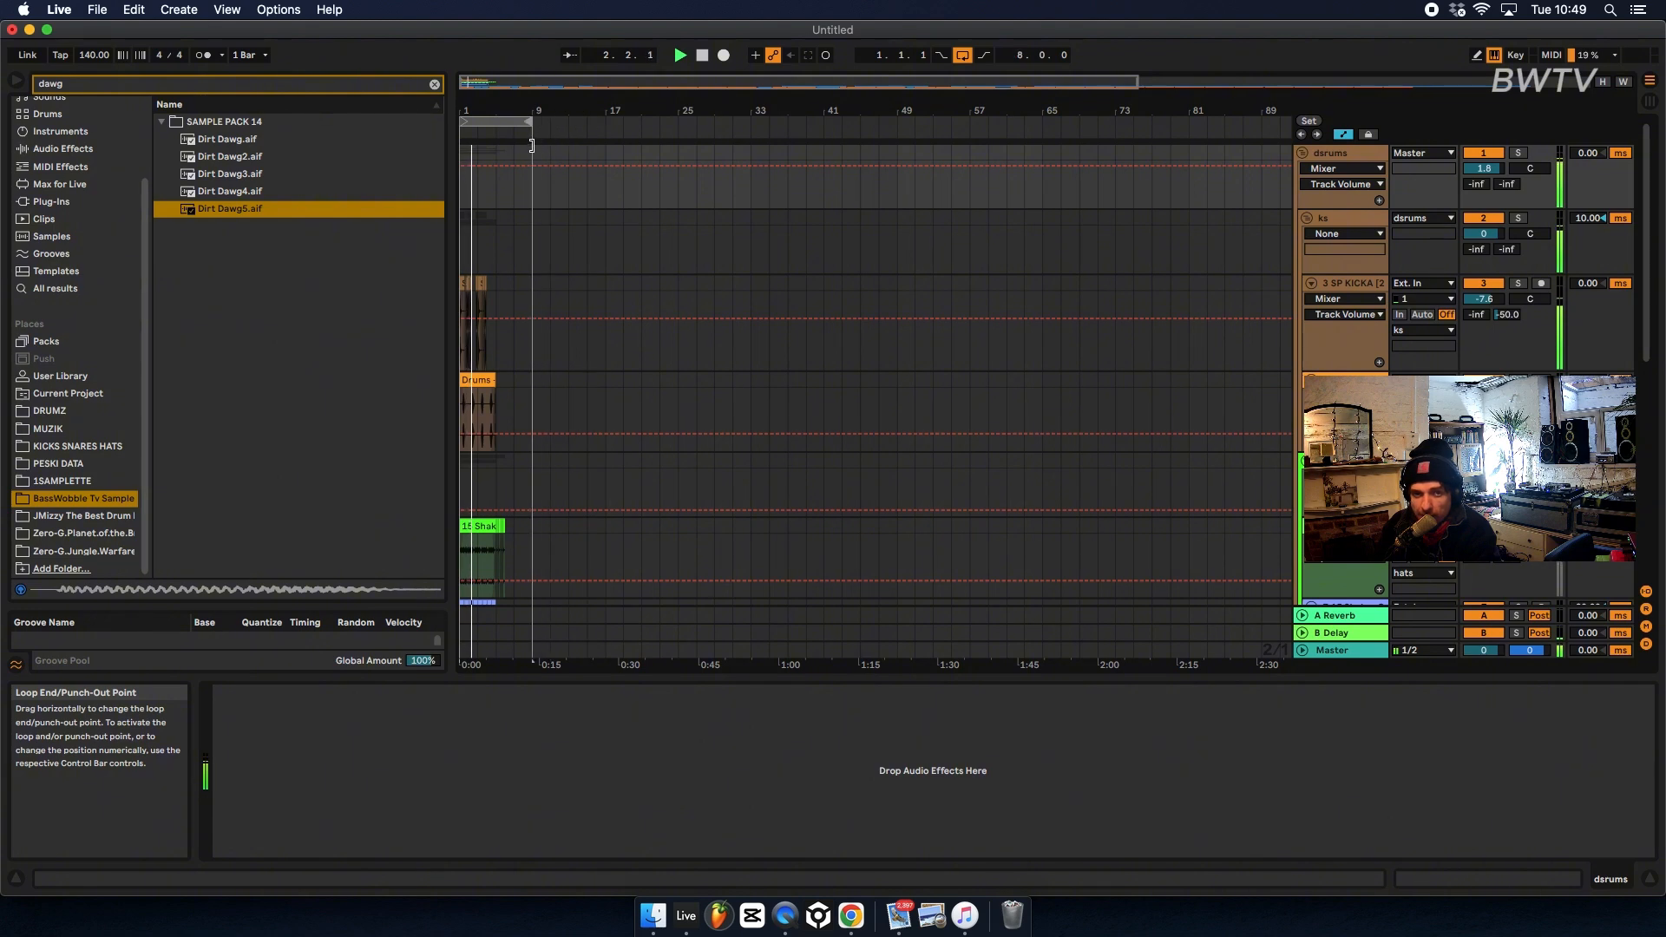
- Hide the automation lanes in the arrangement
key("a")
scroll(607, 460, "down", 4)
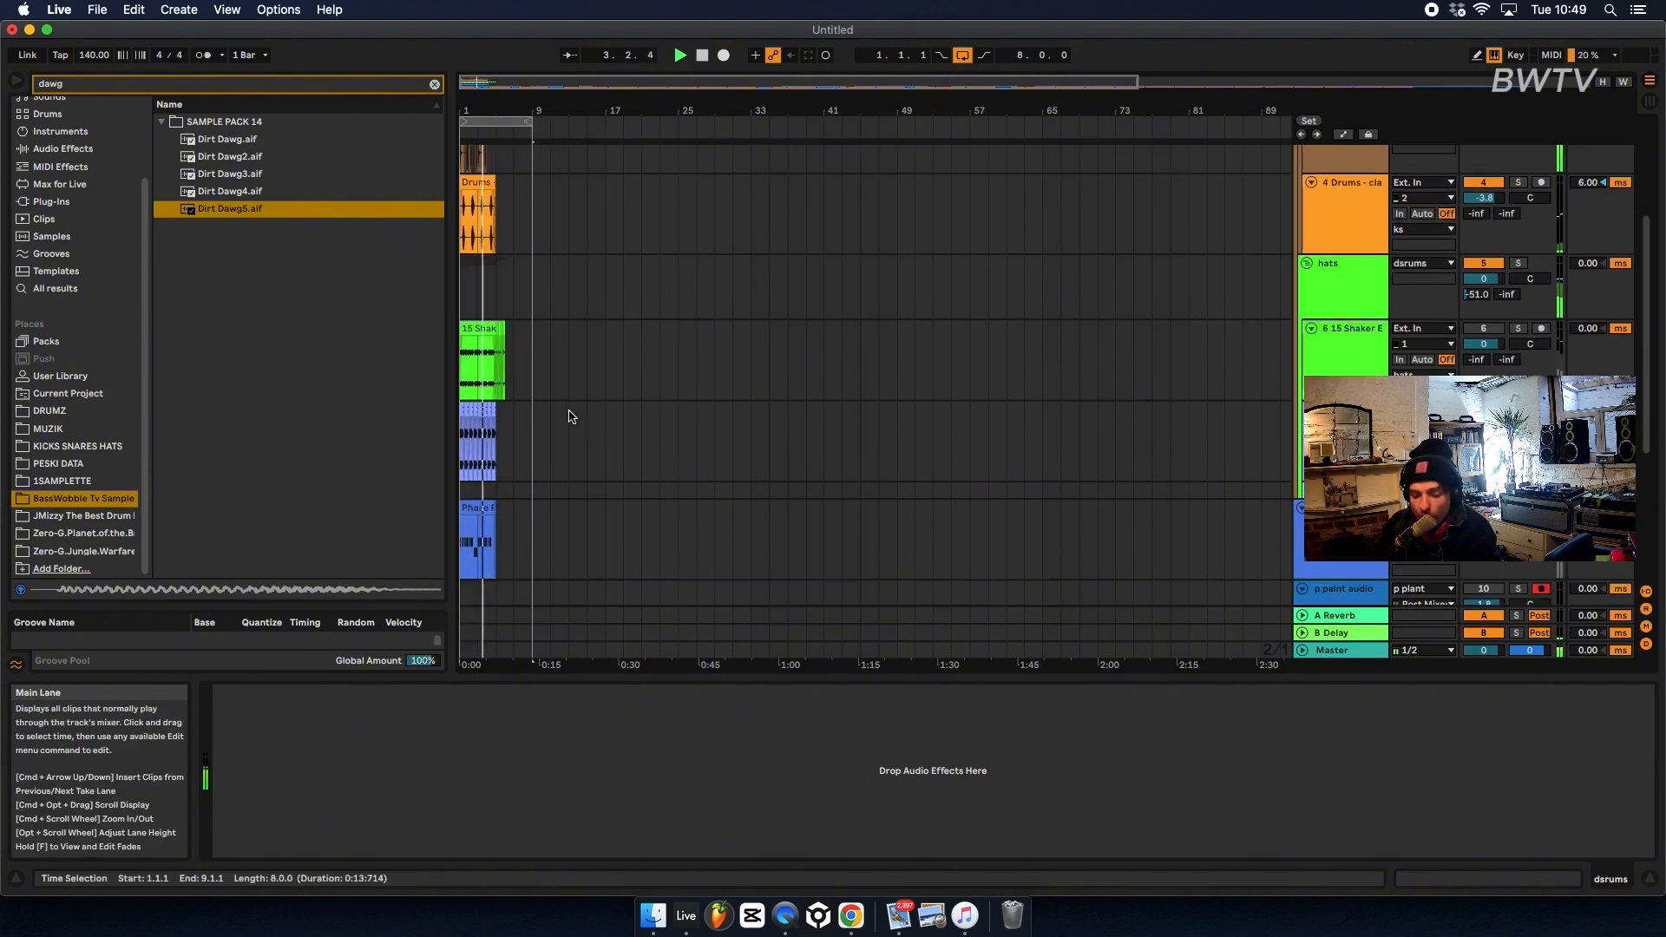
key("z")
left_click_drag(1004, 79, 1004, 89)
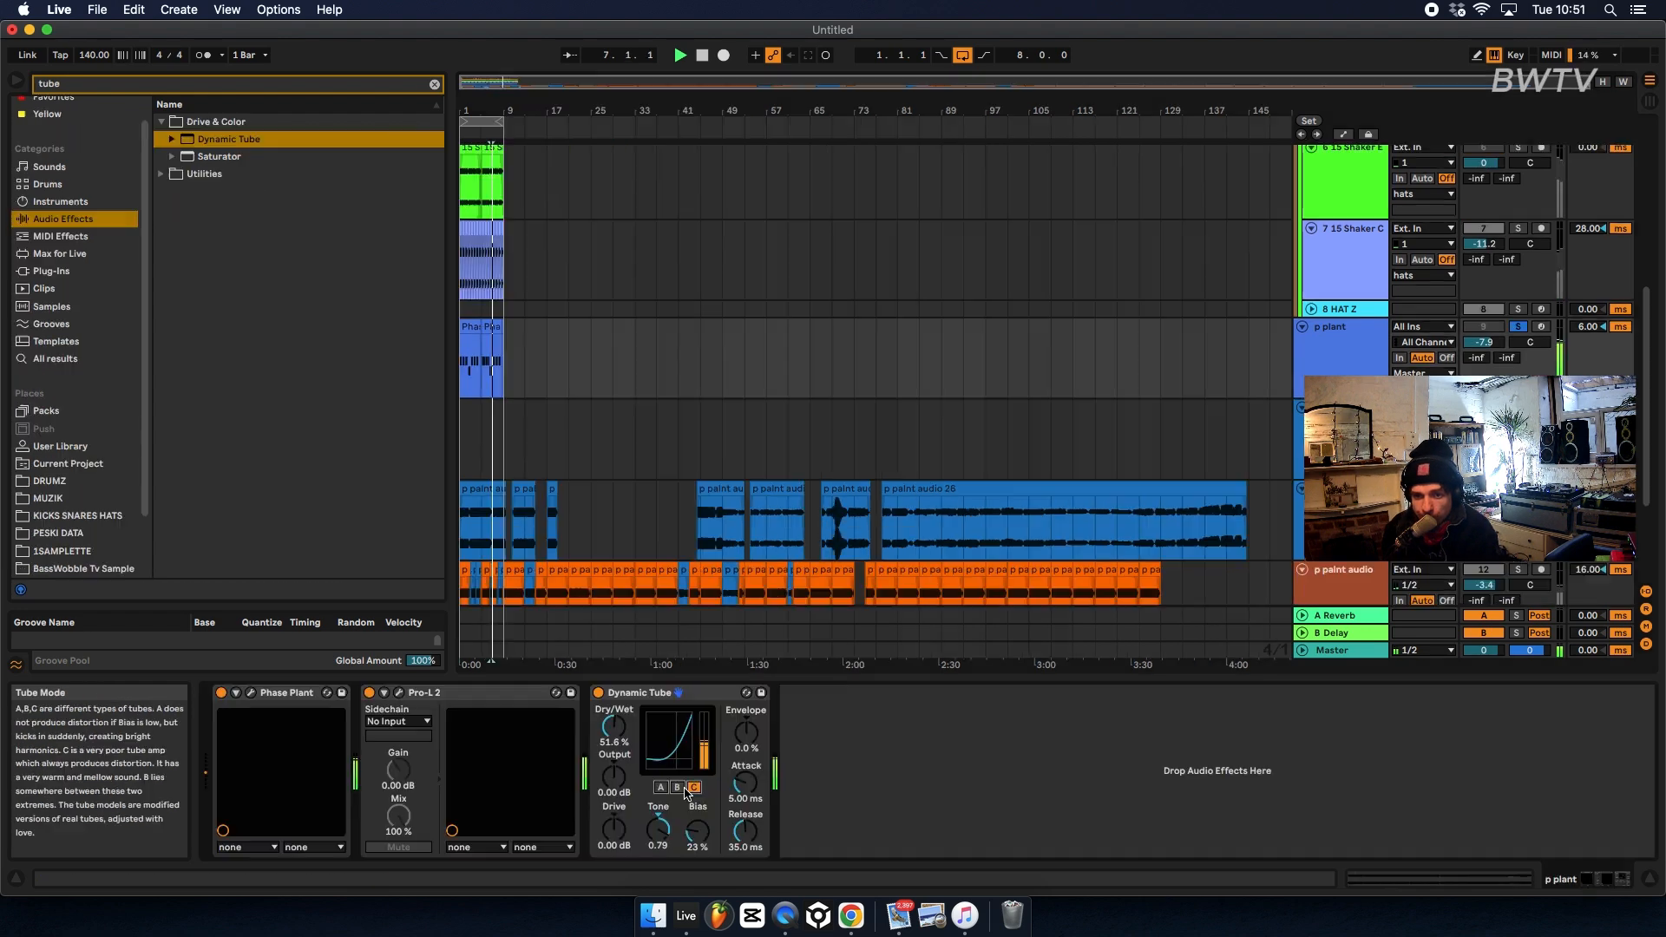
- Lower the Tone and Envelope amounts of the Dynamic Tube on the p plant track
left_click_drag(658, 826, 614, 846)
mouse_move(746, 733)
left_mouse_down()
mouse_move(746, 716)
mouse_move(746, 755)
left_mouse_up()
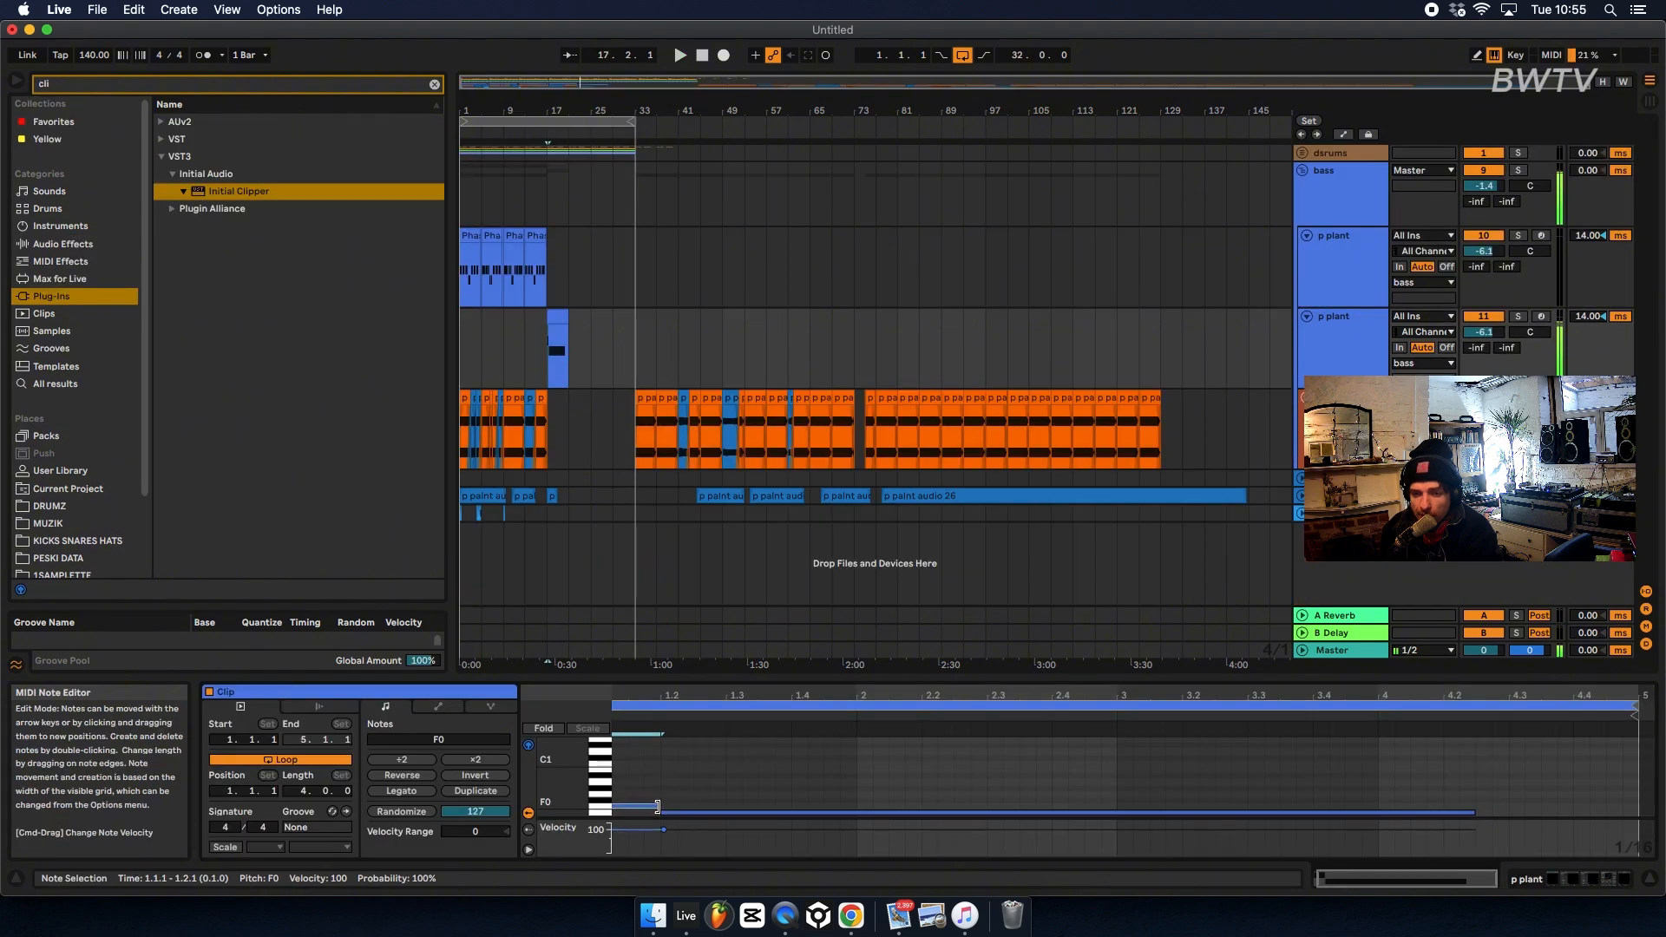
- Duplicate the four-bar MIDI clip on the second p plant track repeatedly so the copies run to bar 33
left_click(1347, 371)
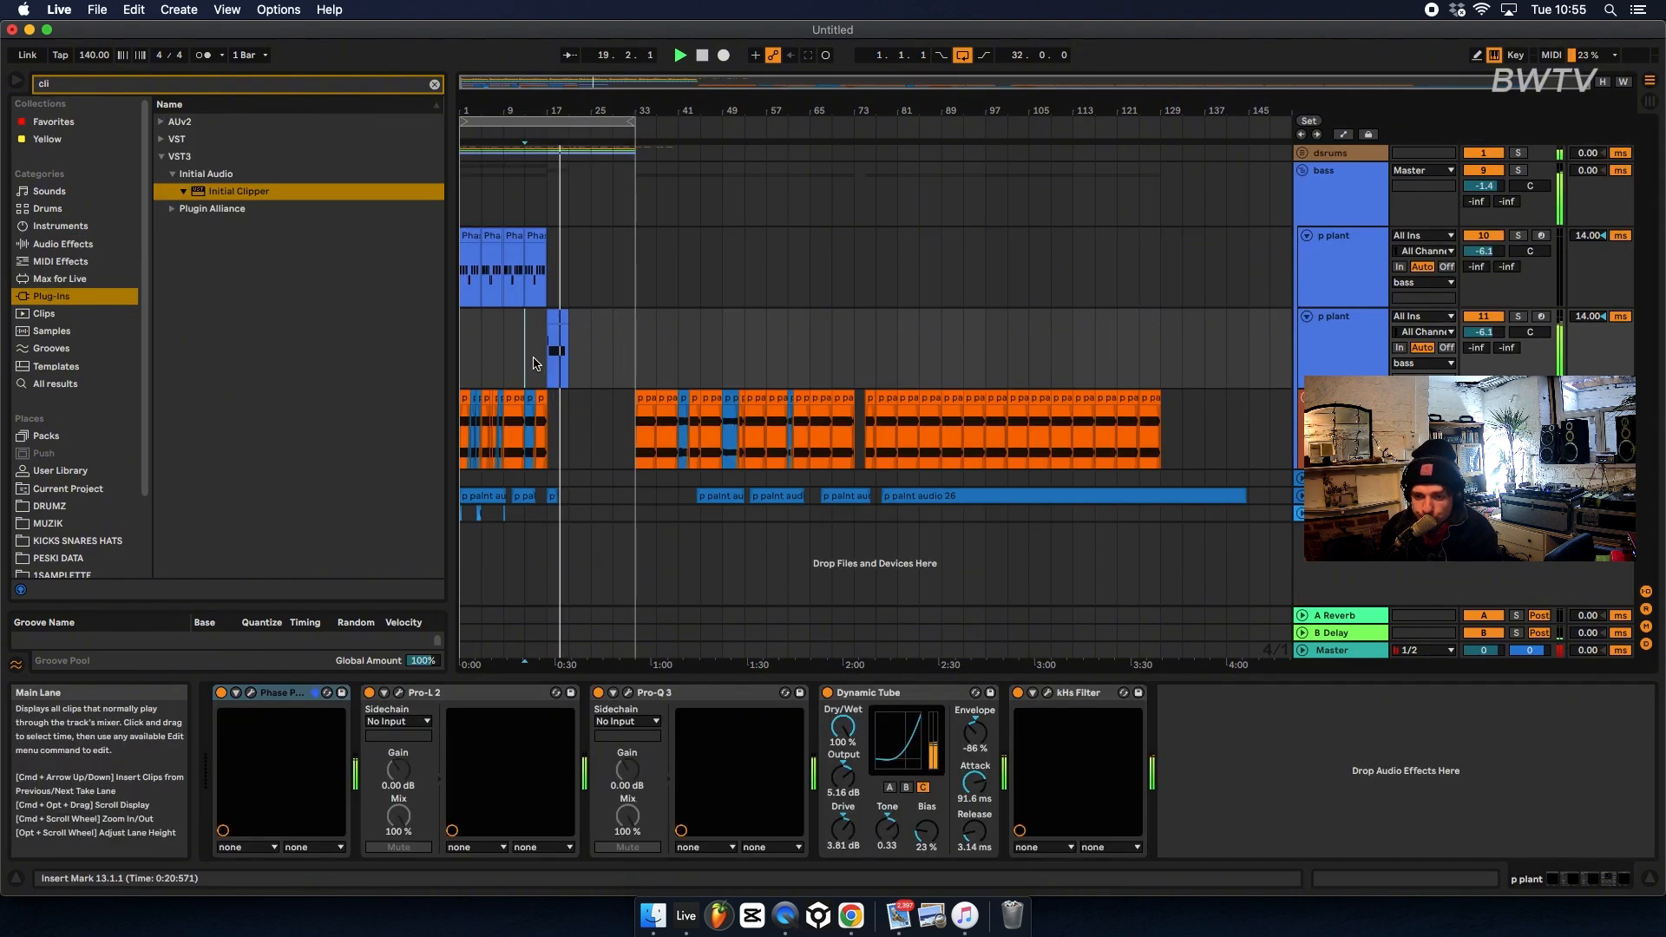
left_click(561, 351)
key("super+d")
key("super+d")
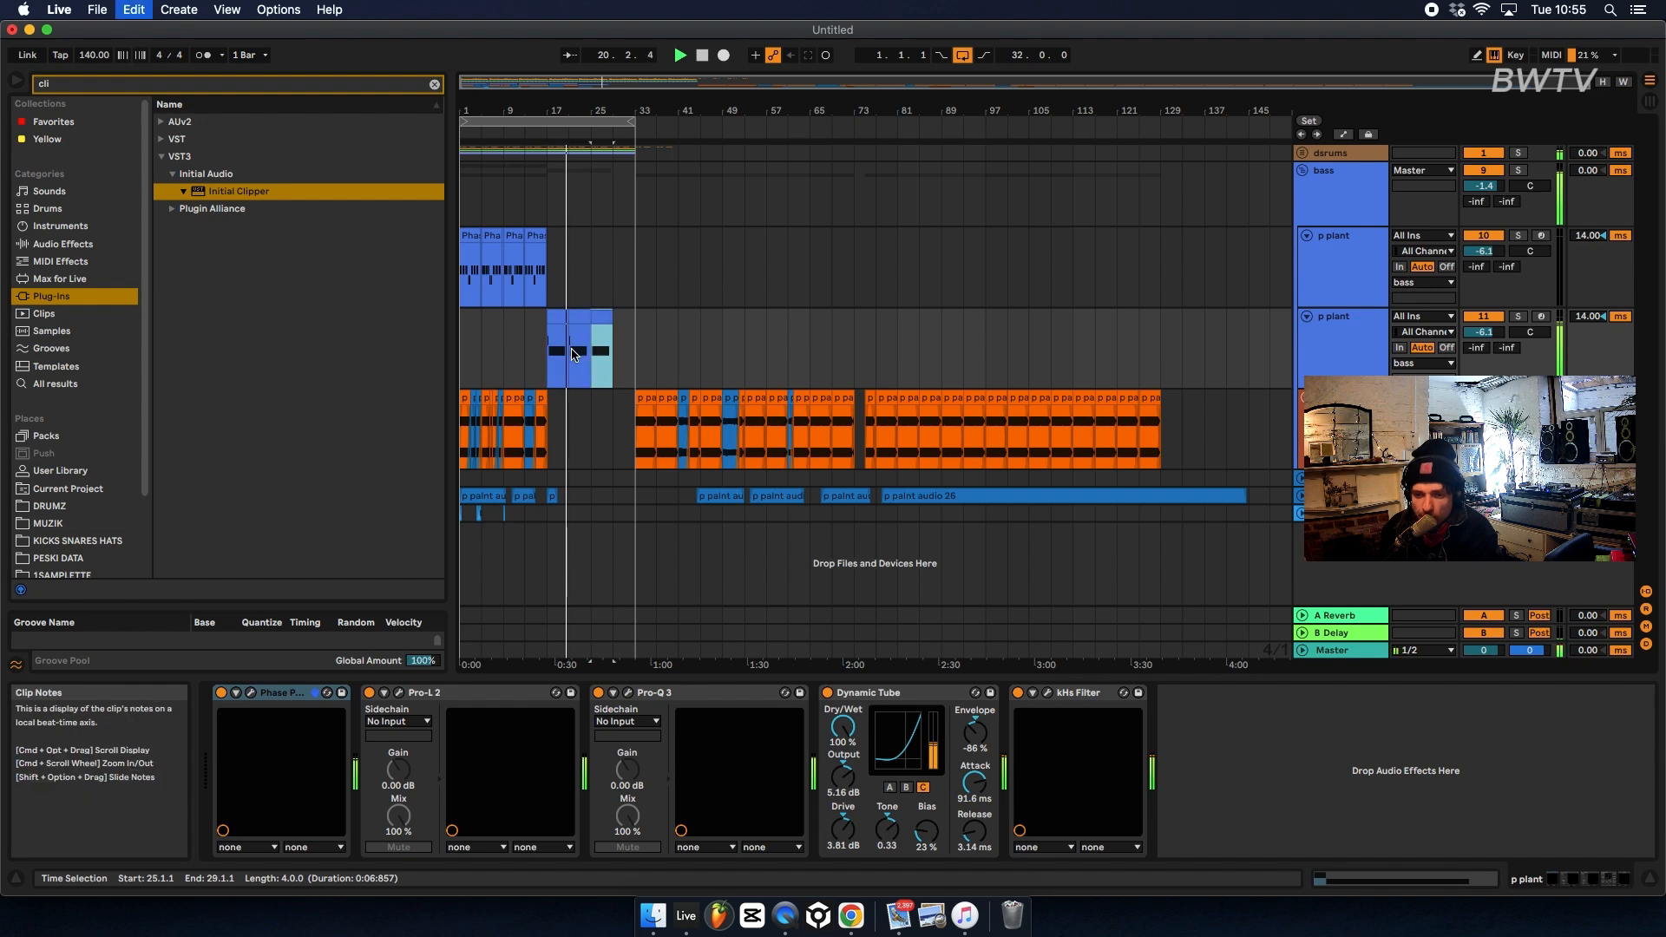
- Set the rate of Phase Plant's LFO Table to 4/16t and raise its Smooth amount on the second p plant track
left_click(269, 694)
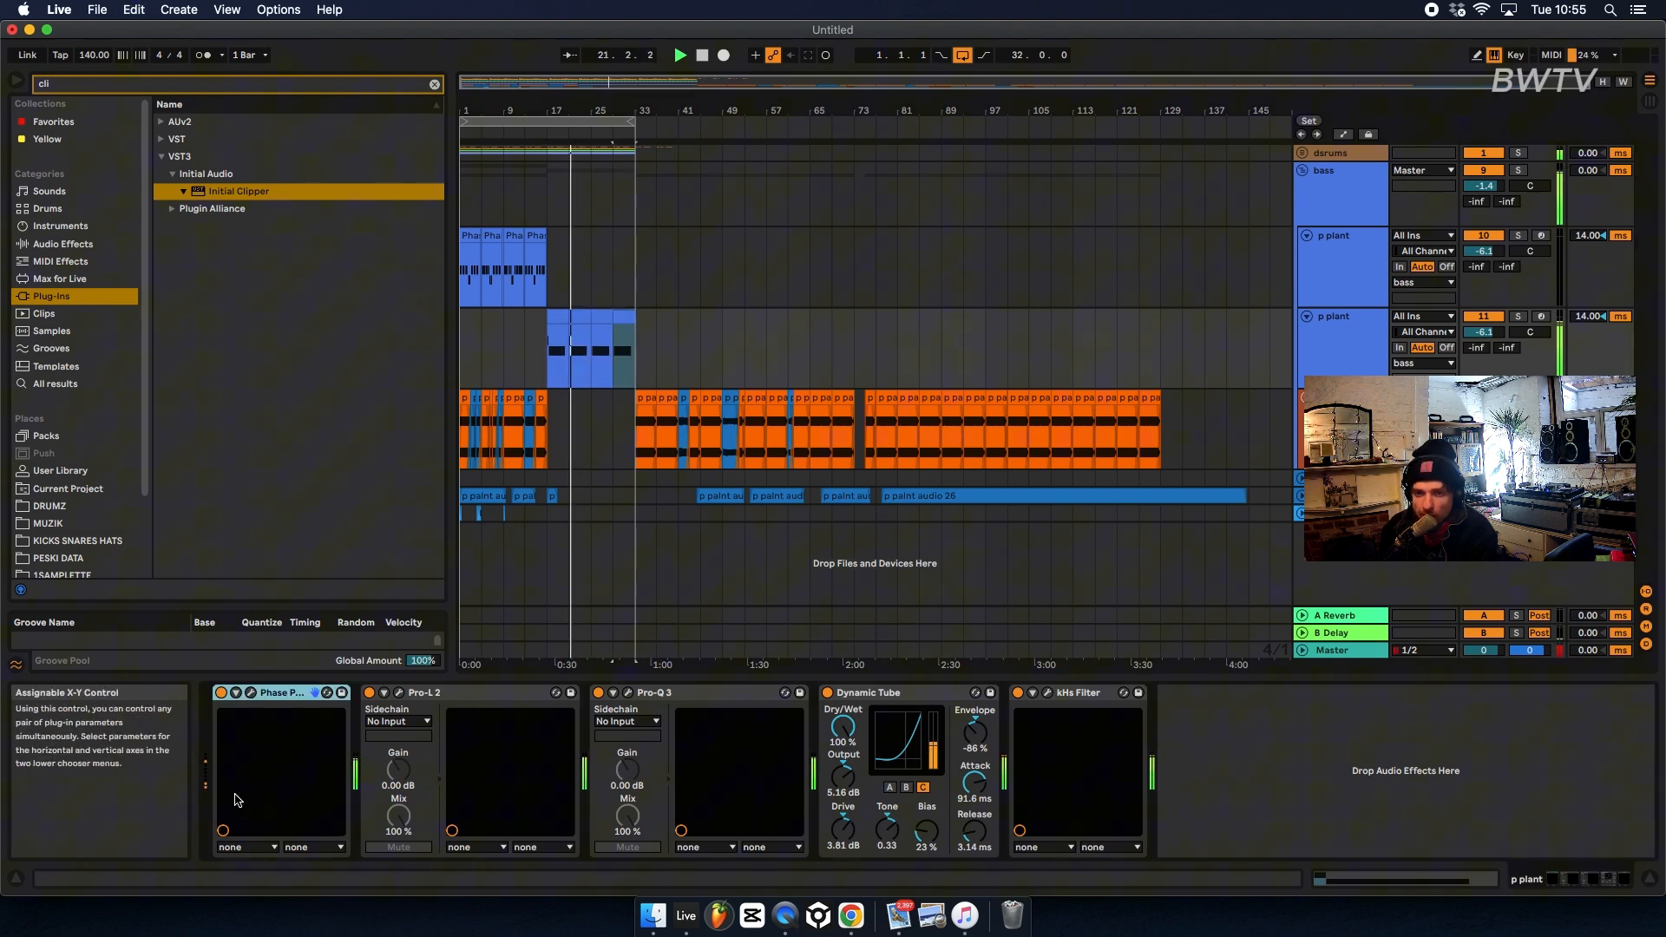
left_click(252, 693)
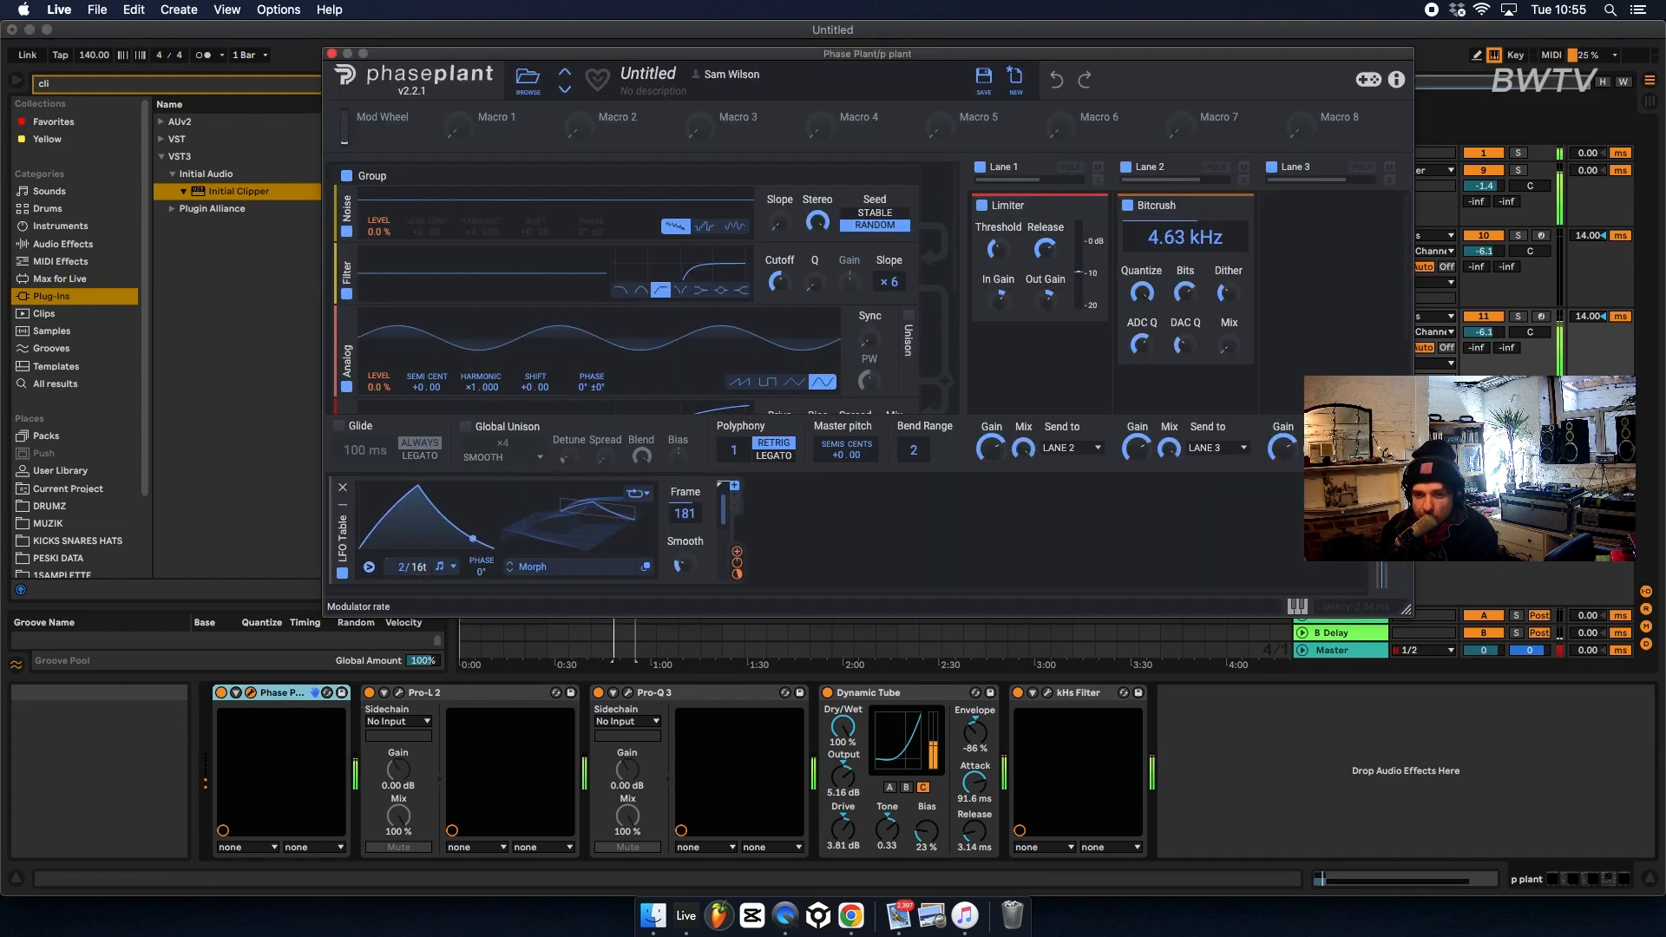
scroll(398, 572, "down", 1)
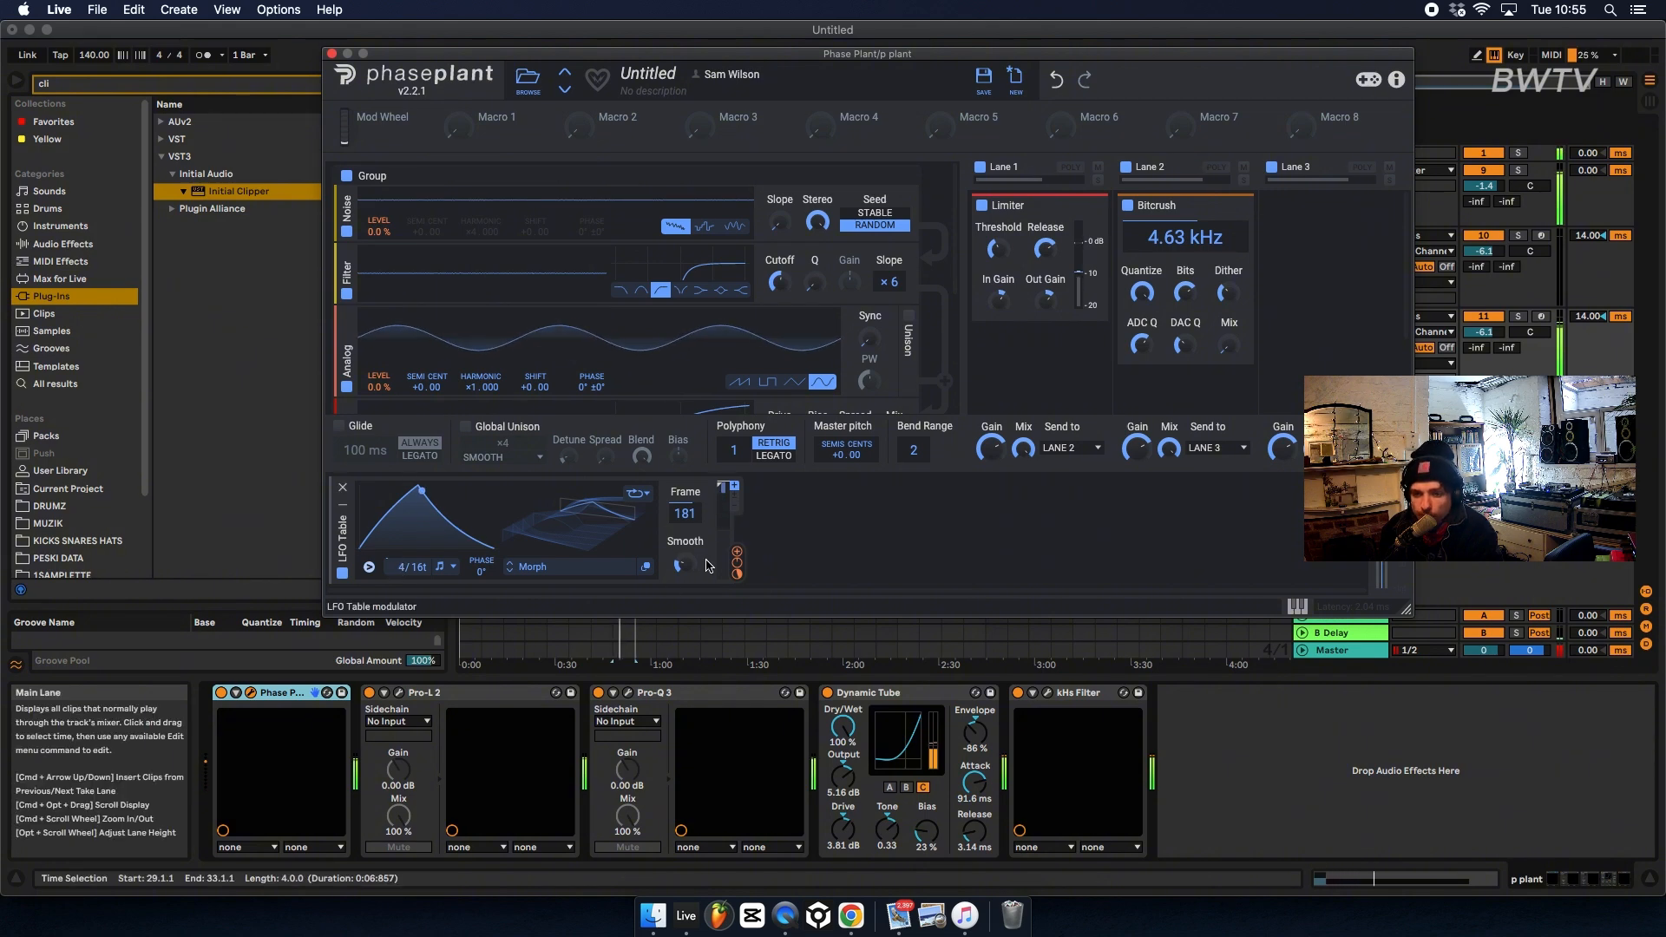
left_click_drag(686, 564, 686, 551)
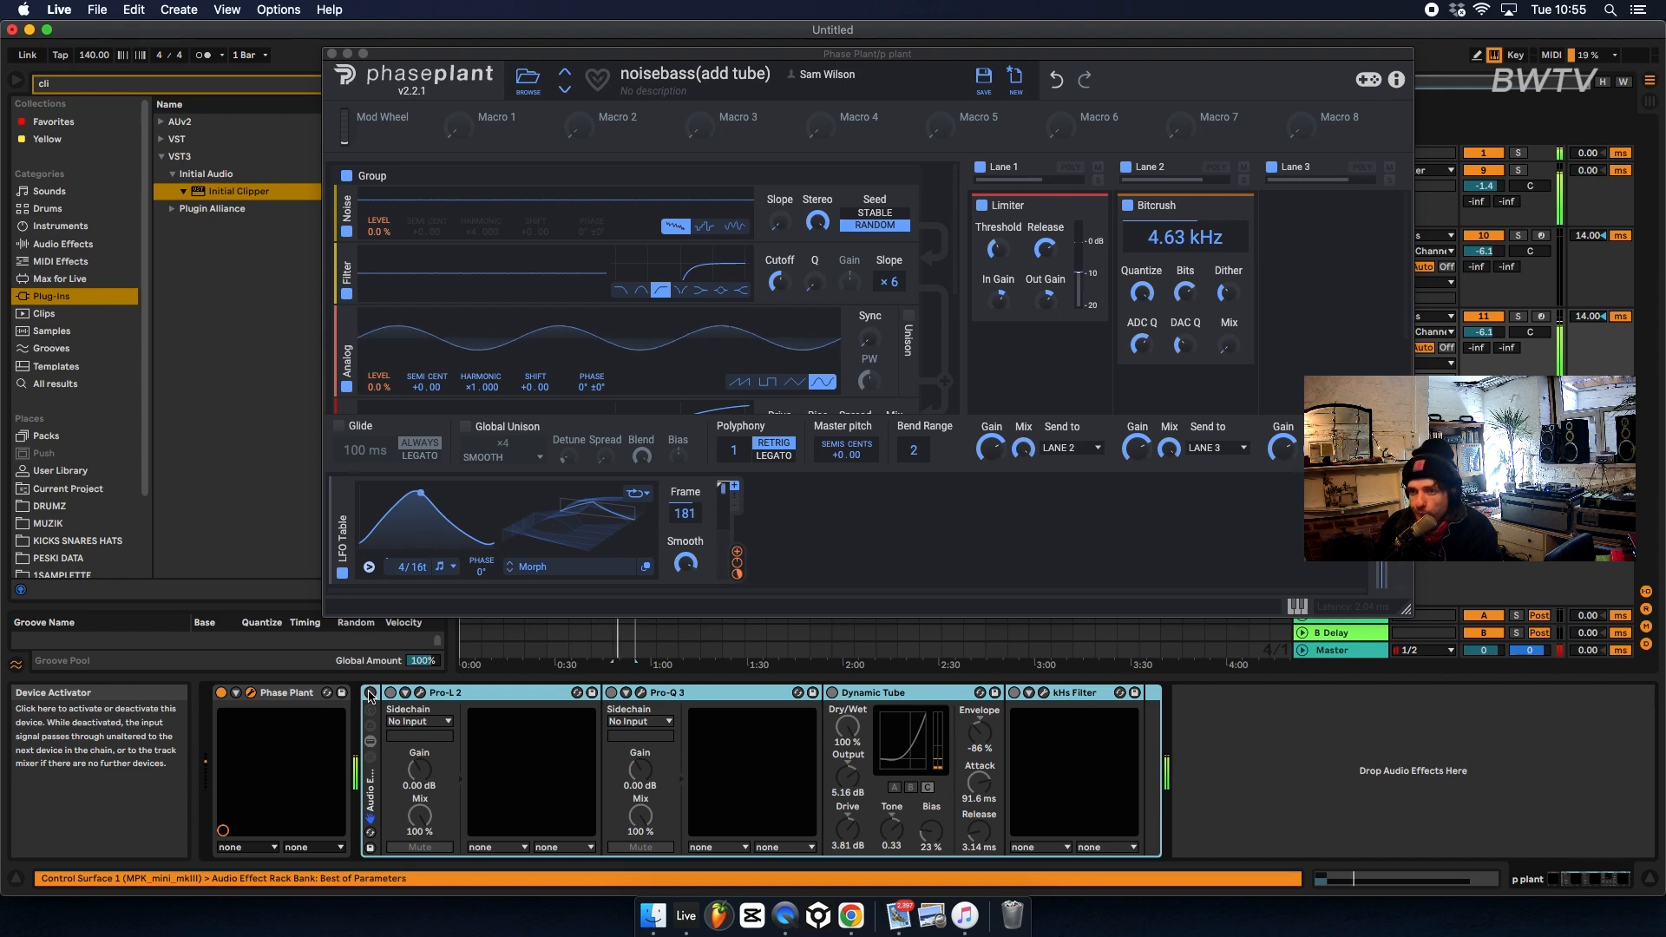
- Compare the bass with the Audio Effect Rack after Phase Plant switched off and on, leaving the rack active
left_click(370, 693)
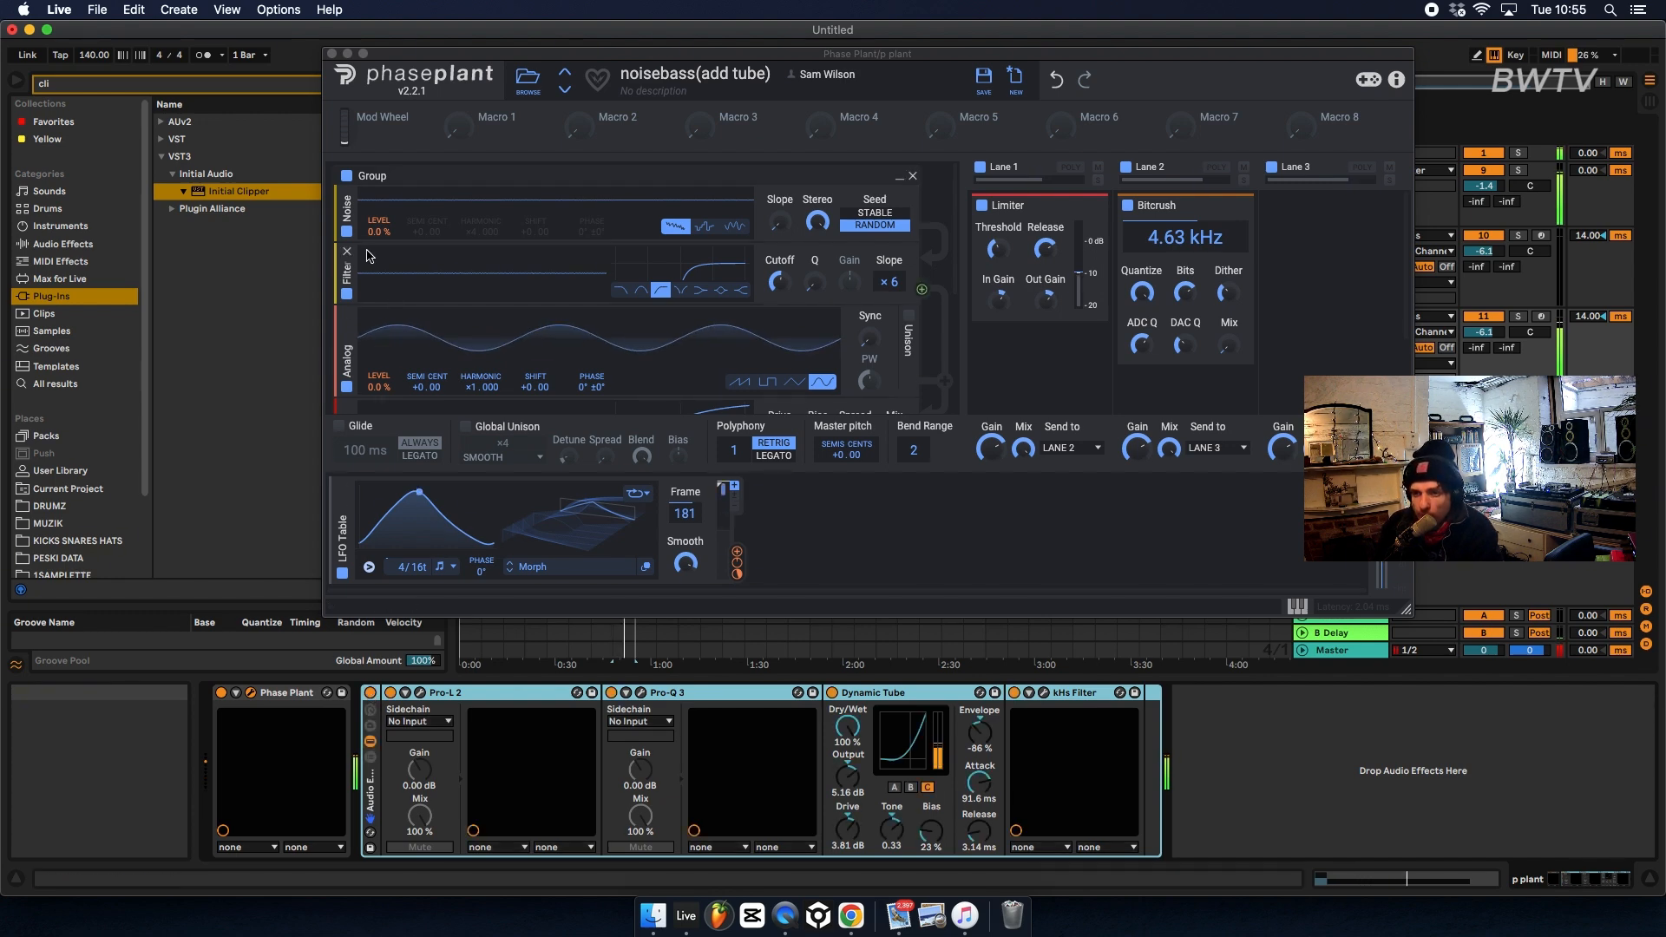
left_click(372, 694)
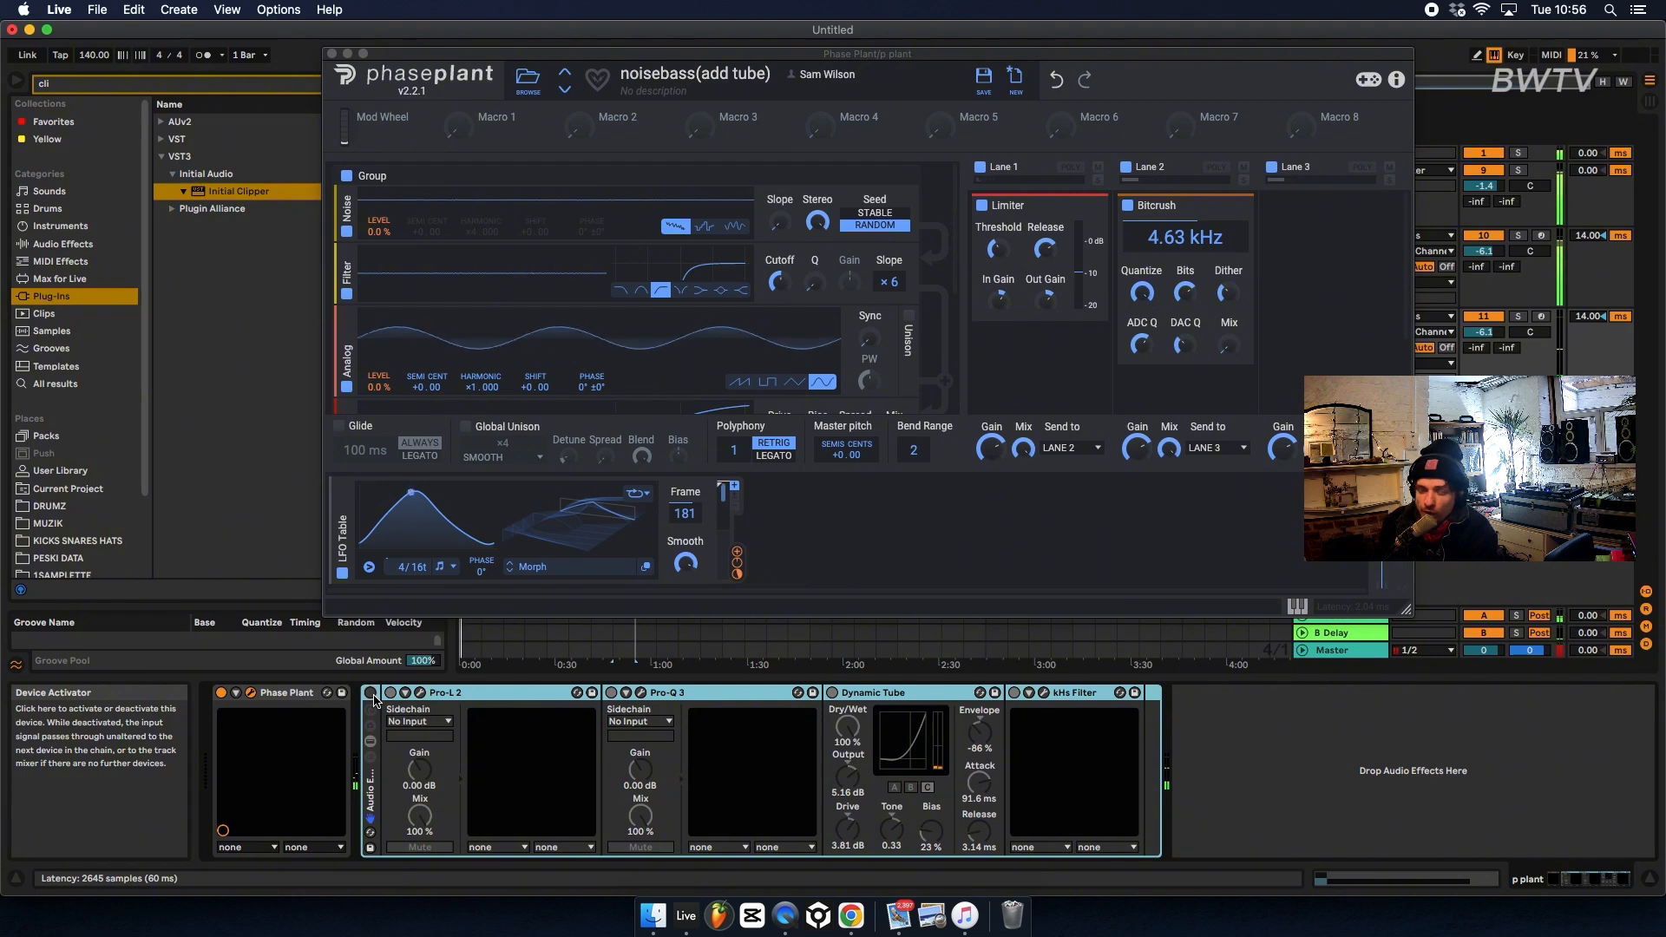
left_click(370, 693)
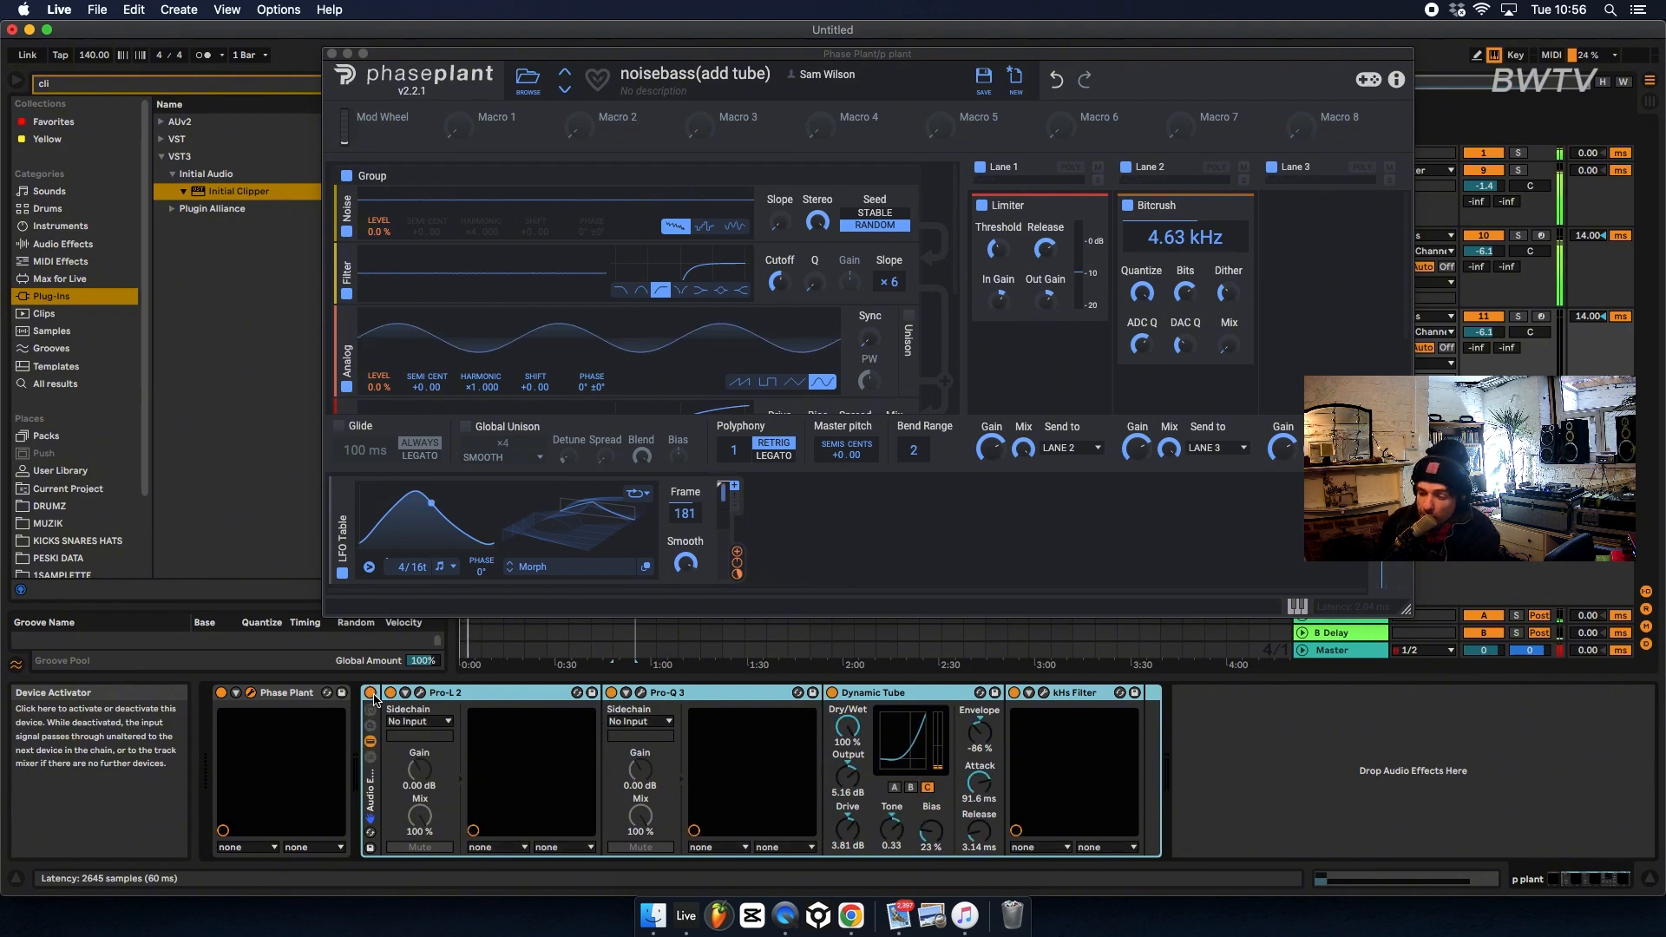
key("super+alt+p")
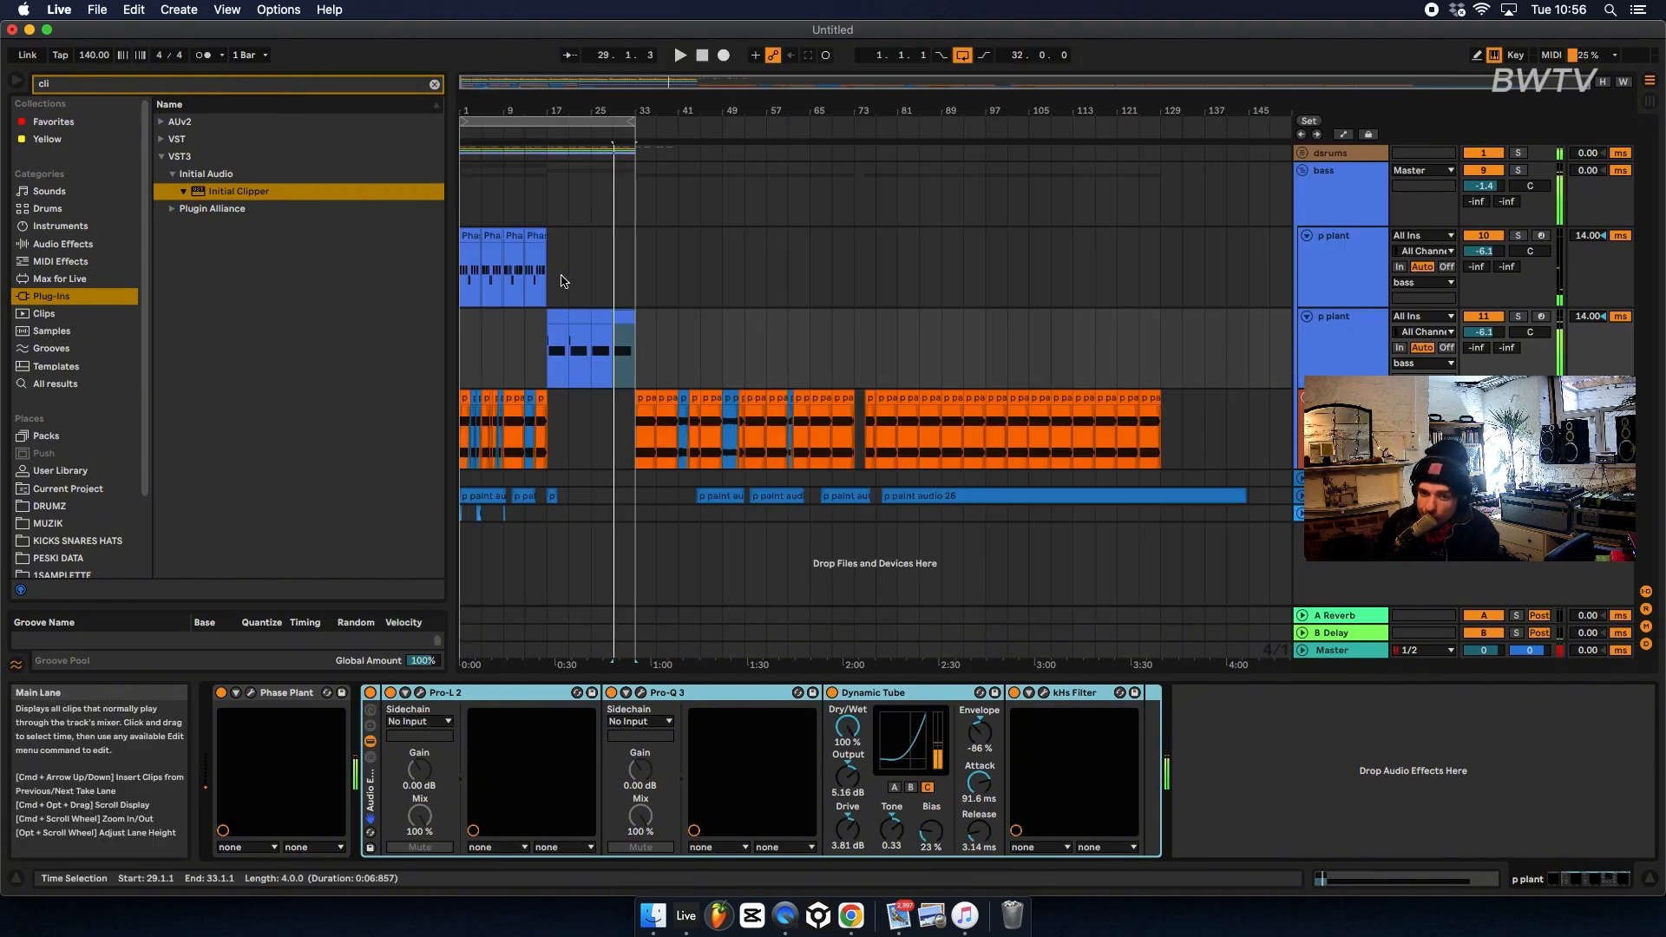
key("space")
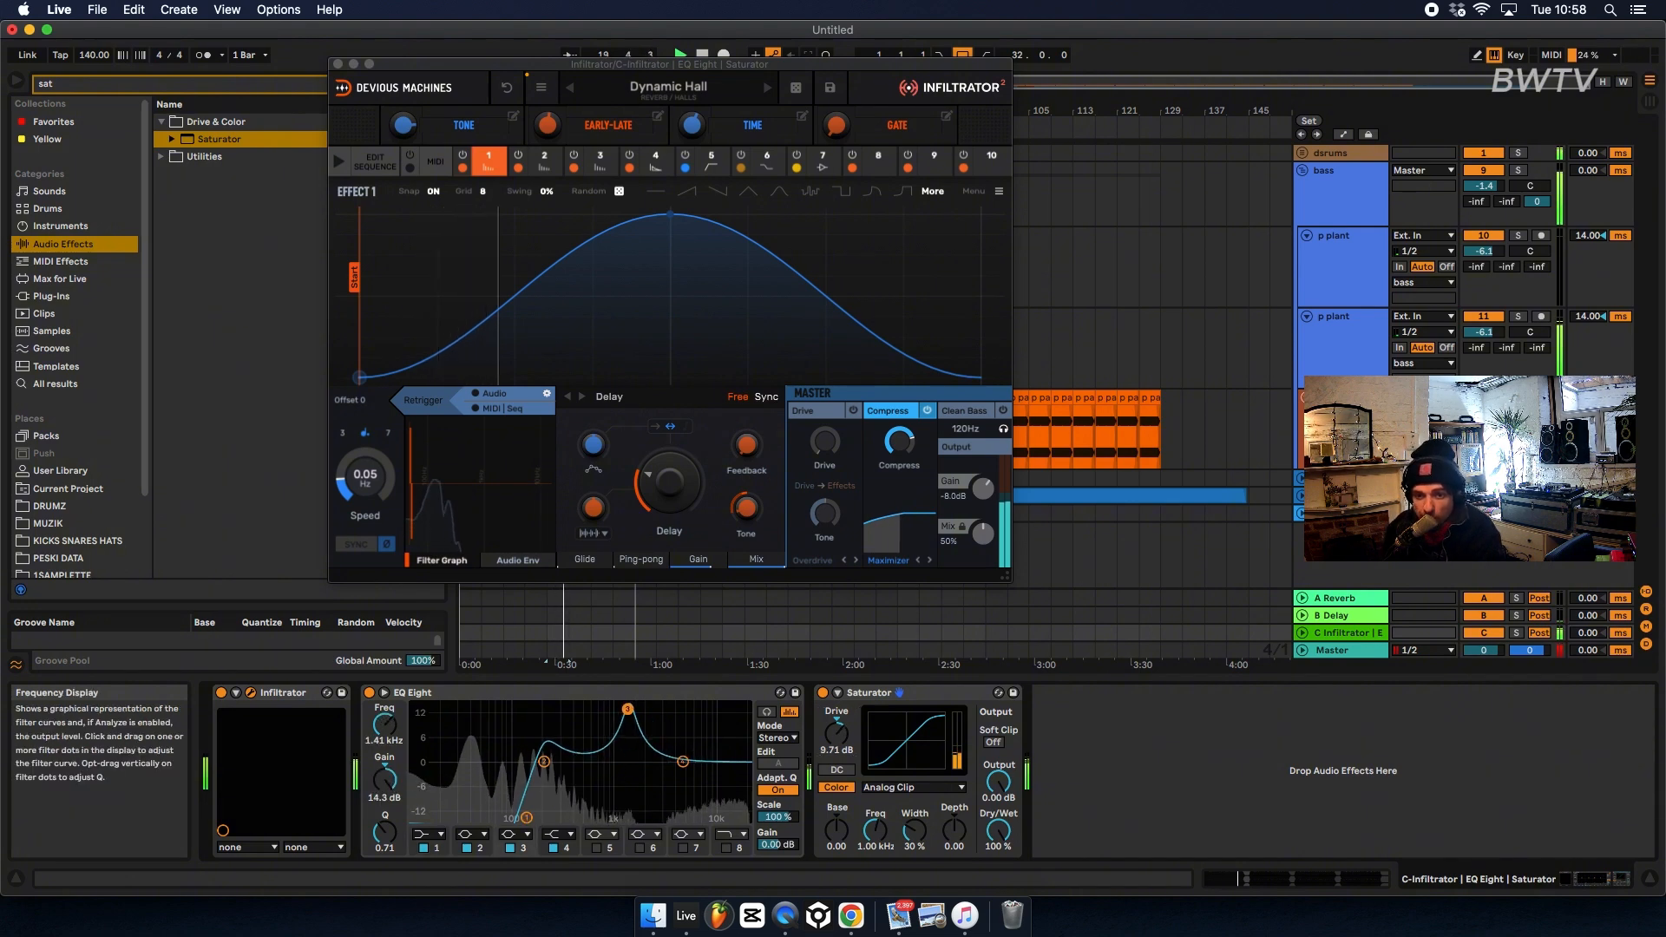
- Raise the Saturator's drive to 17.1 dB and add a Compressor at the end of the Infiltrator return track's chain
left_click_drag(857, 740, 856, 720)
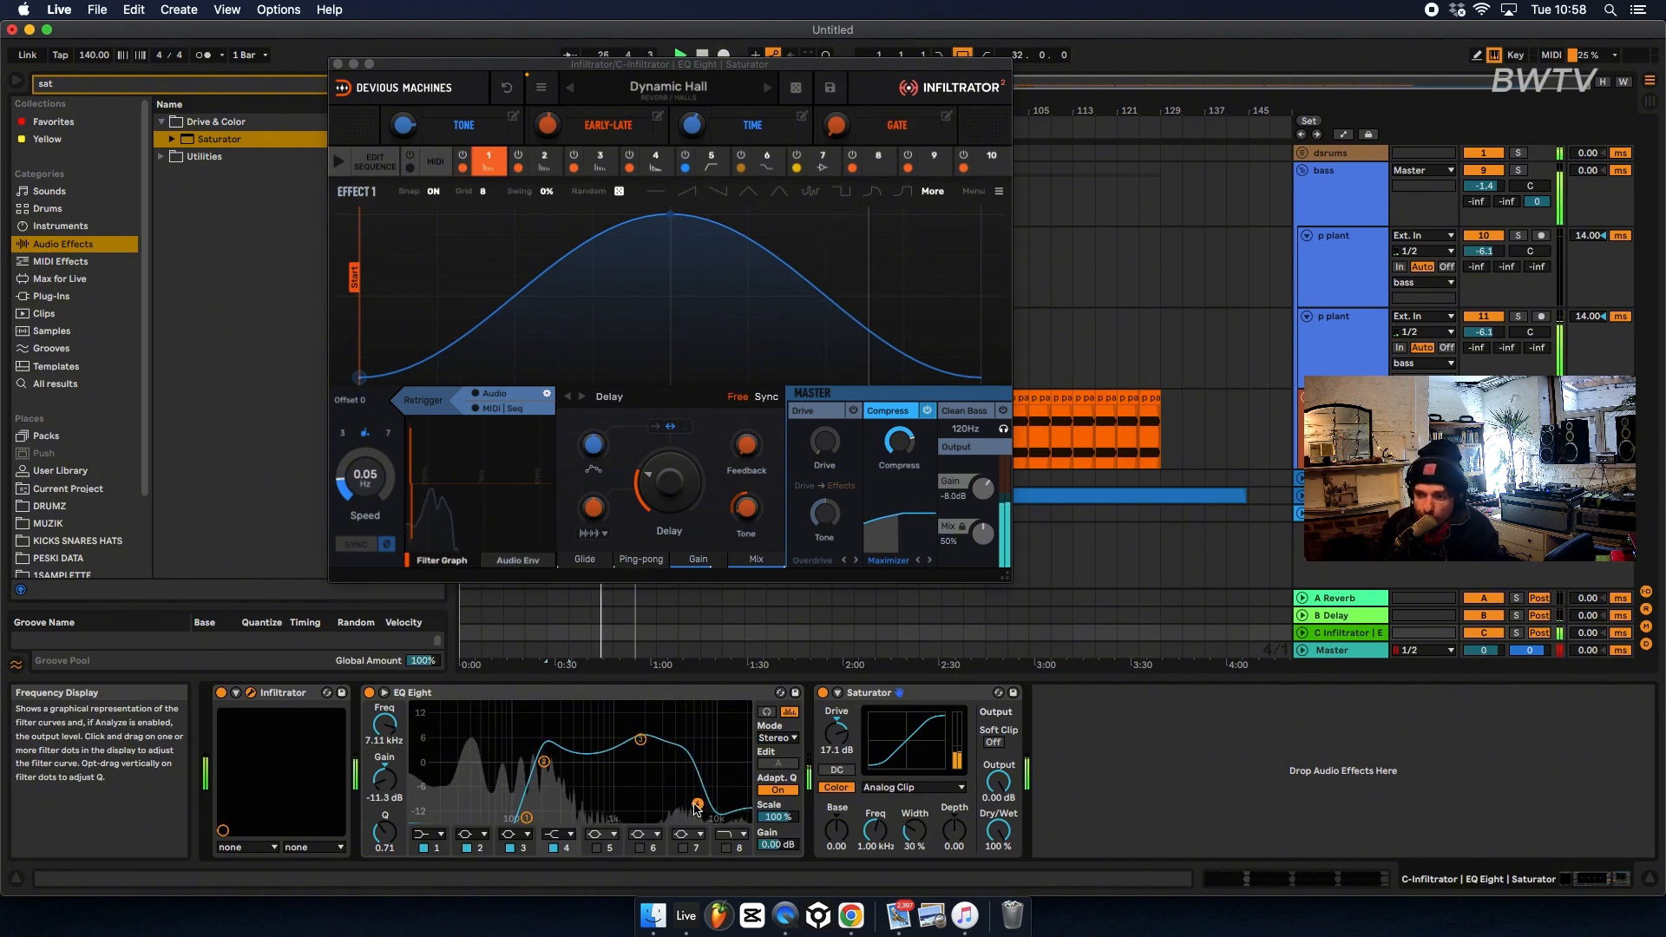
mouse_move(1510, 592)
left_mouse_down()
mouse_move(1510, 528)
mouse_move(1484, 593)
left_mouse_up()
key("super+f")
type("com")
key("Return")
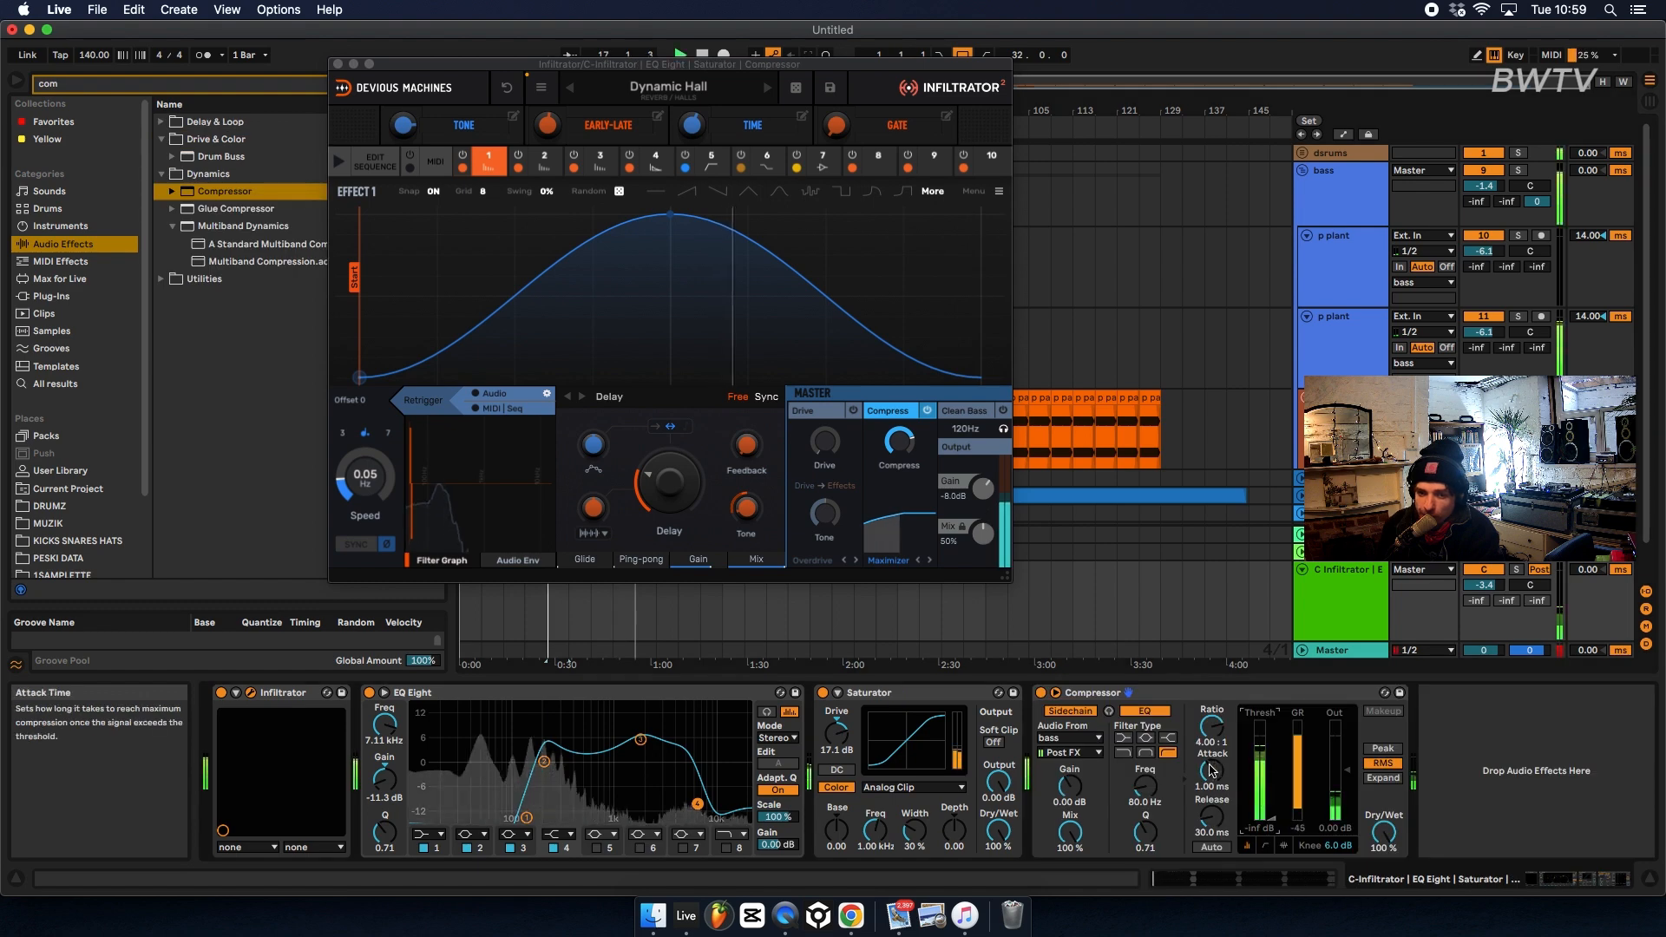
- Lower the Compressor's threshold to -26.3 dB and raise a mid-frequency band of the EQ Eight on the Infiltrator return
left_click_drag(1258, 813, 1258, 767)
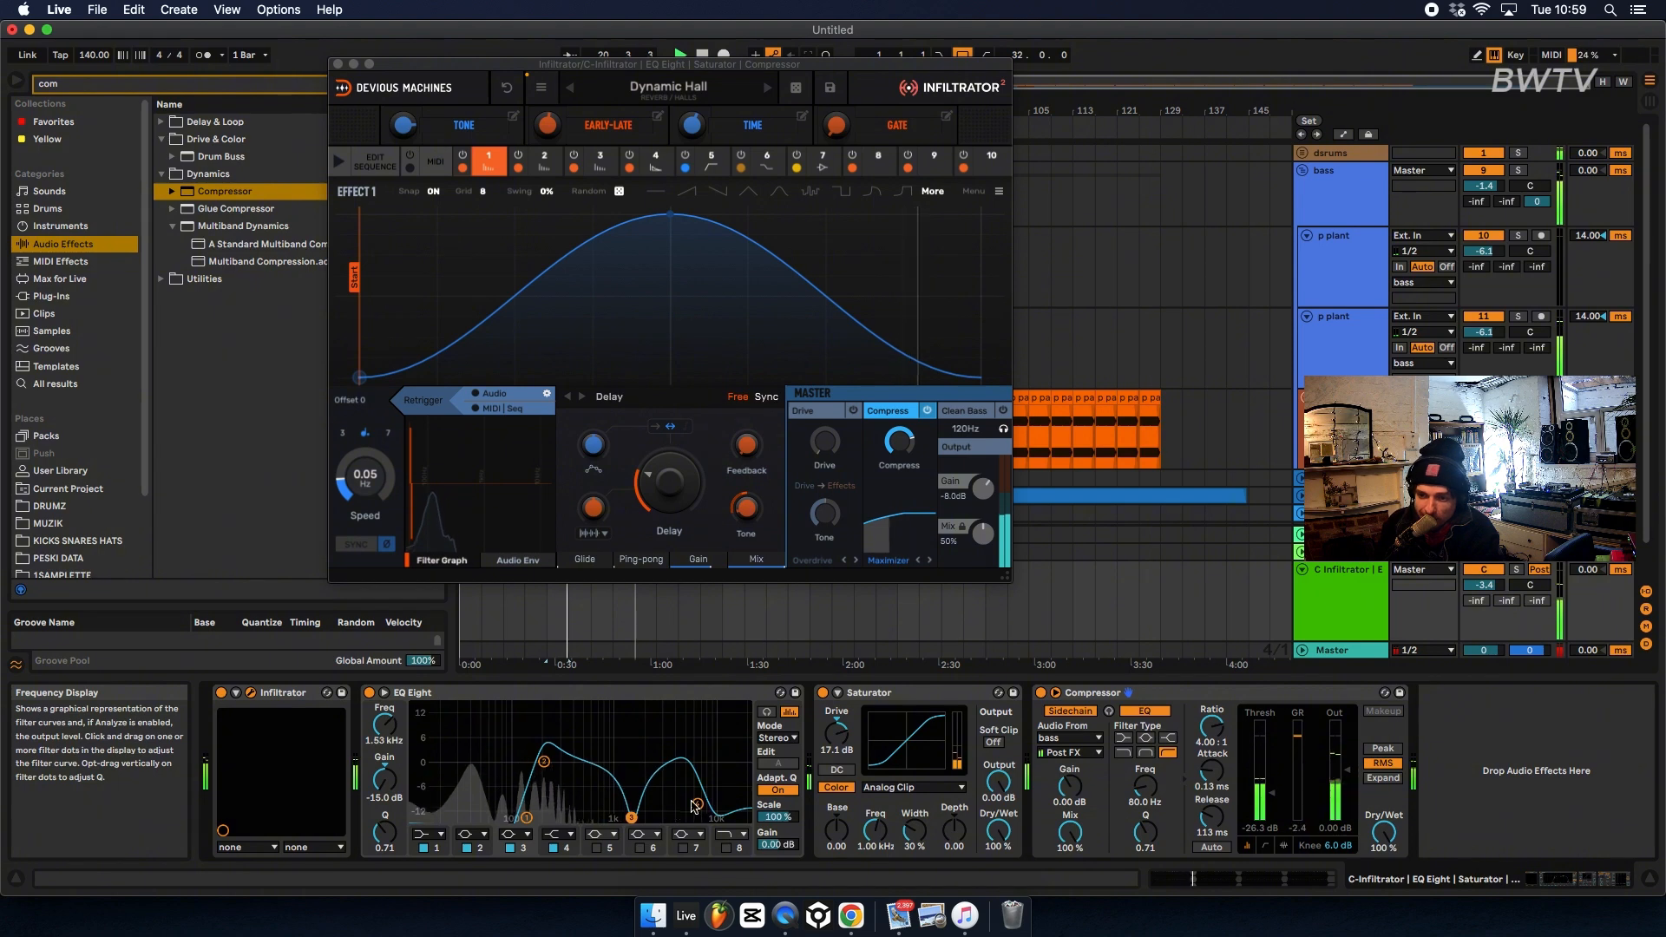
left_click_drag(651, 811, 655, 769)
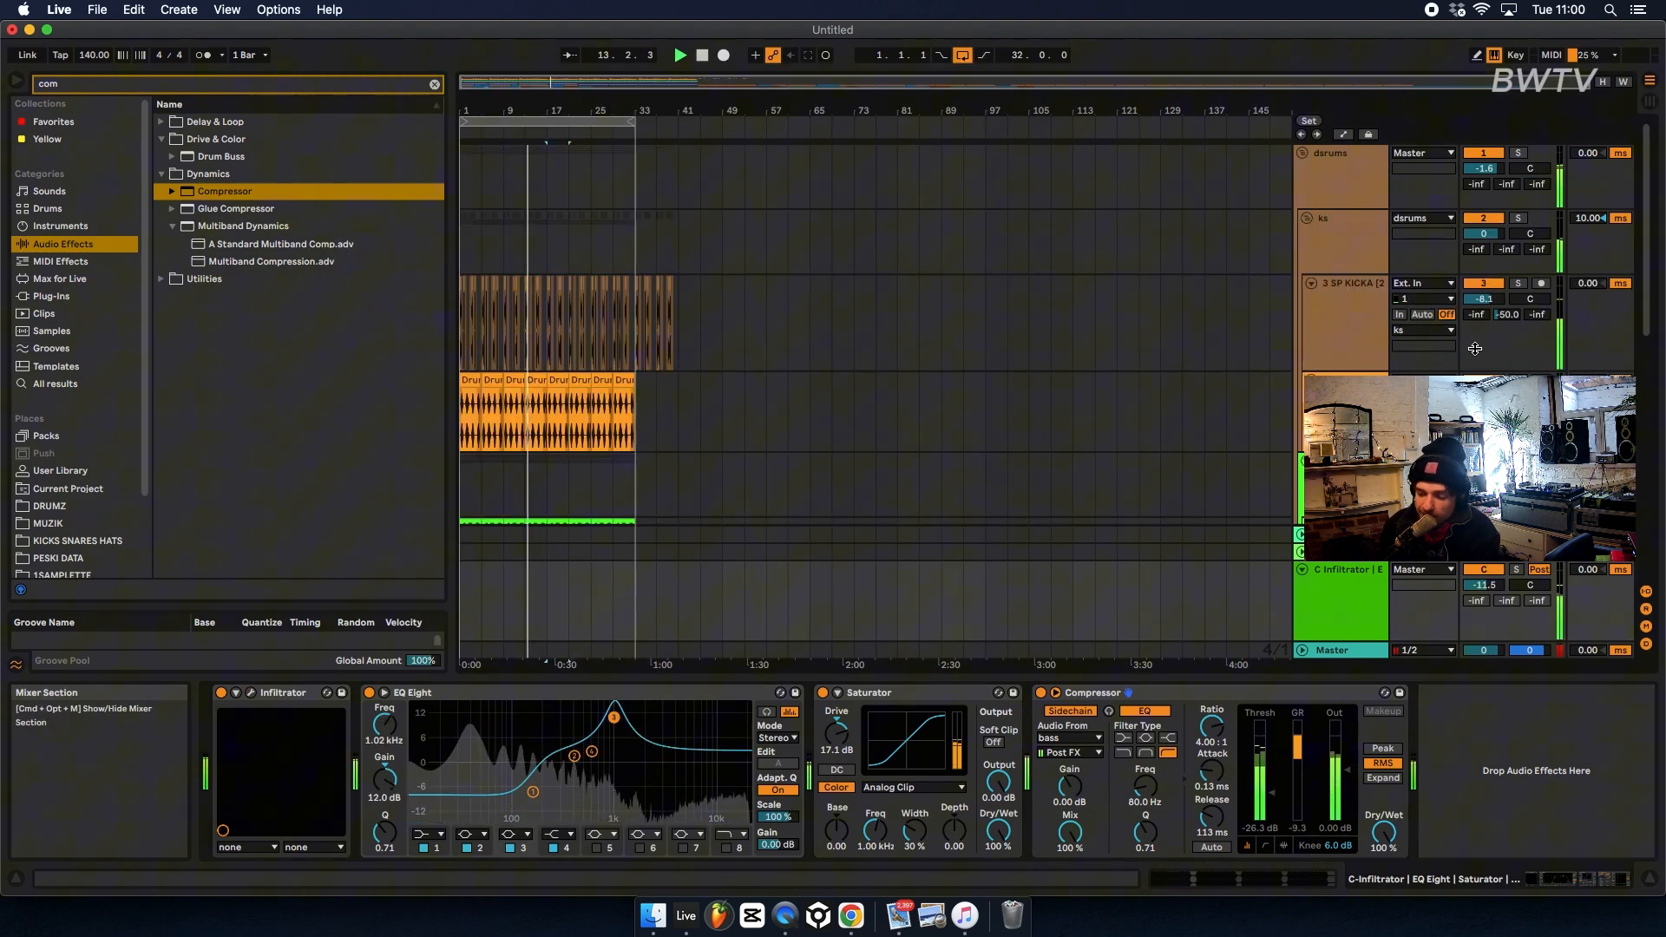
- Duplicate the first 16 bars of the Dirt Dawg5 audio track so the copy starts at bar 17
scroll(877, 399, "down", 2)
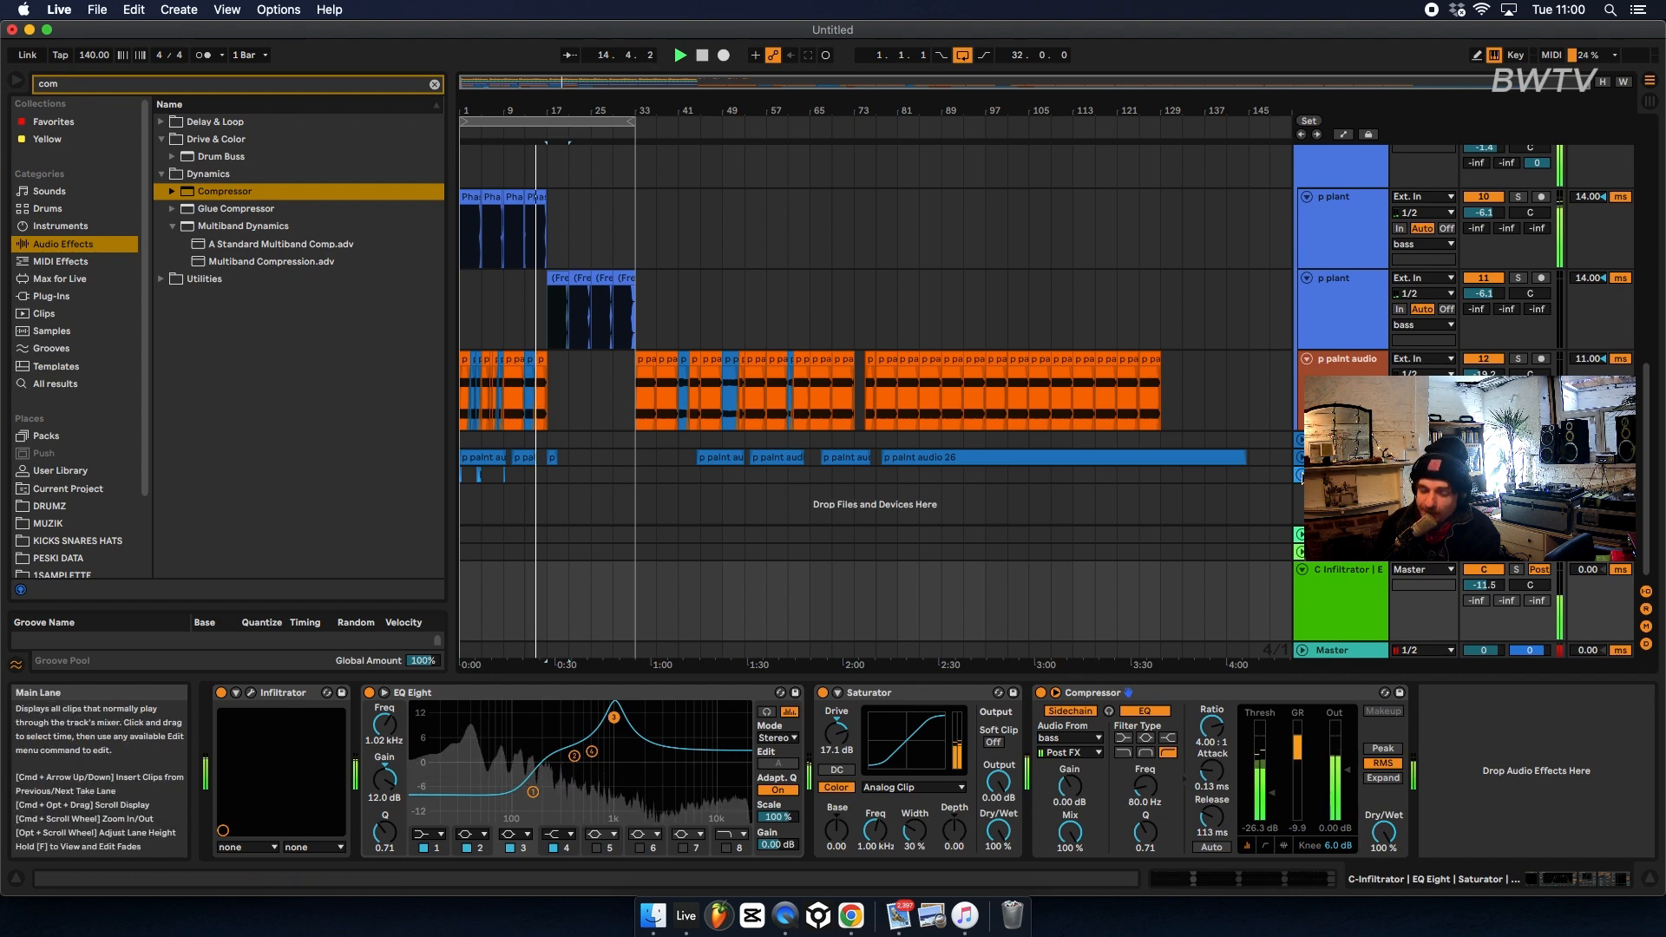
scroll(876, 399, "down", 1)
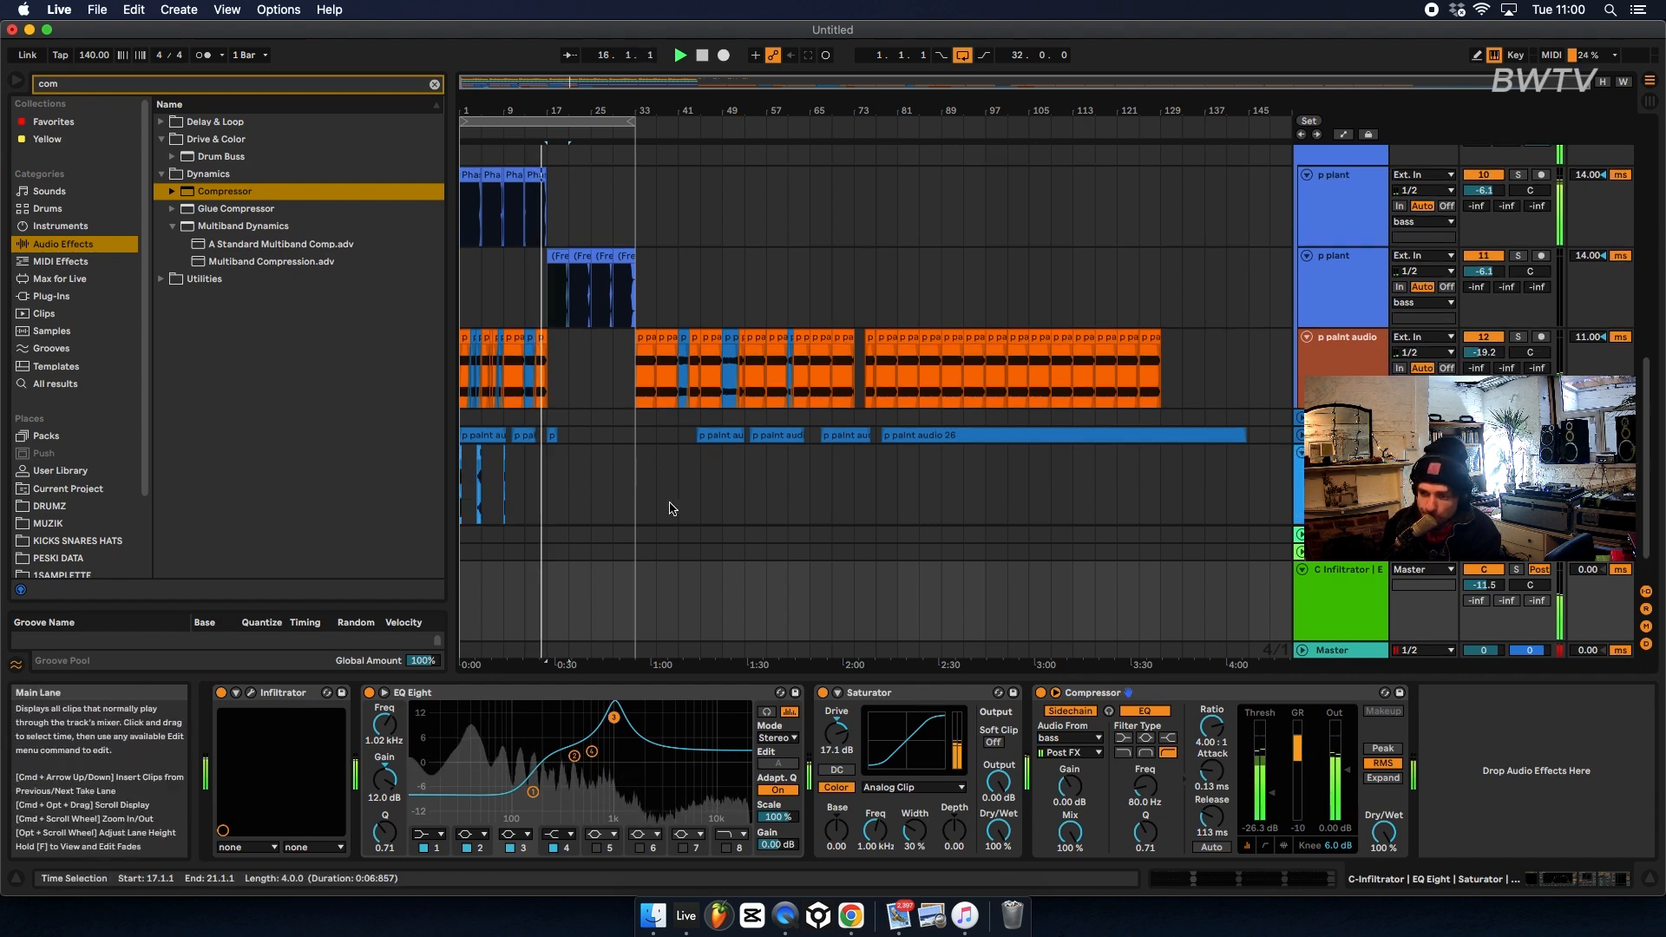
left_click_drag(549, 491, 417, 495)
key("super+d")
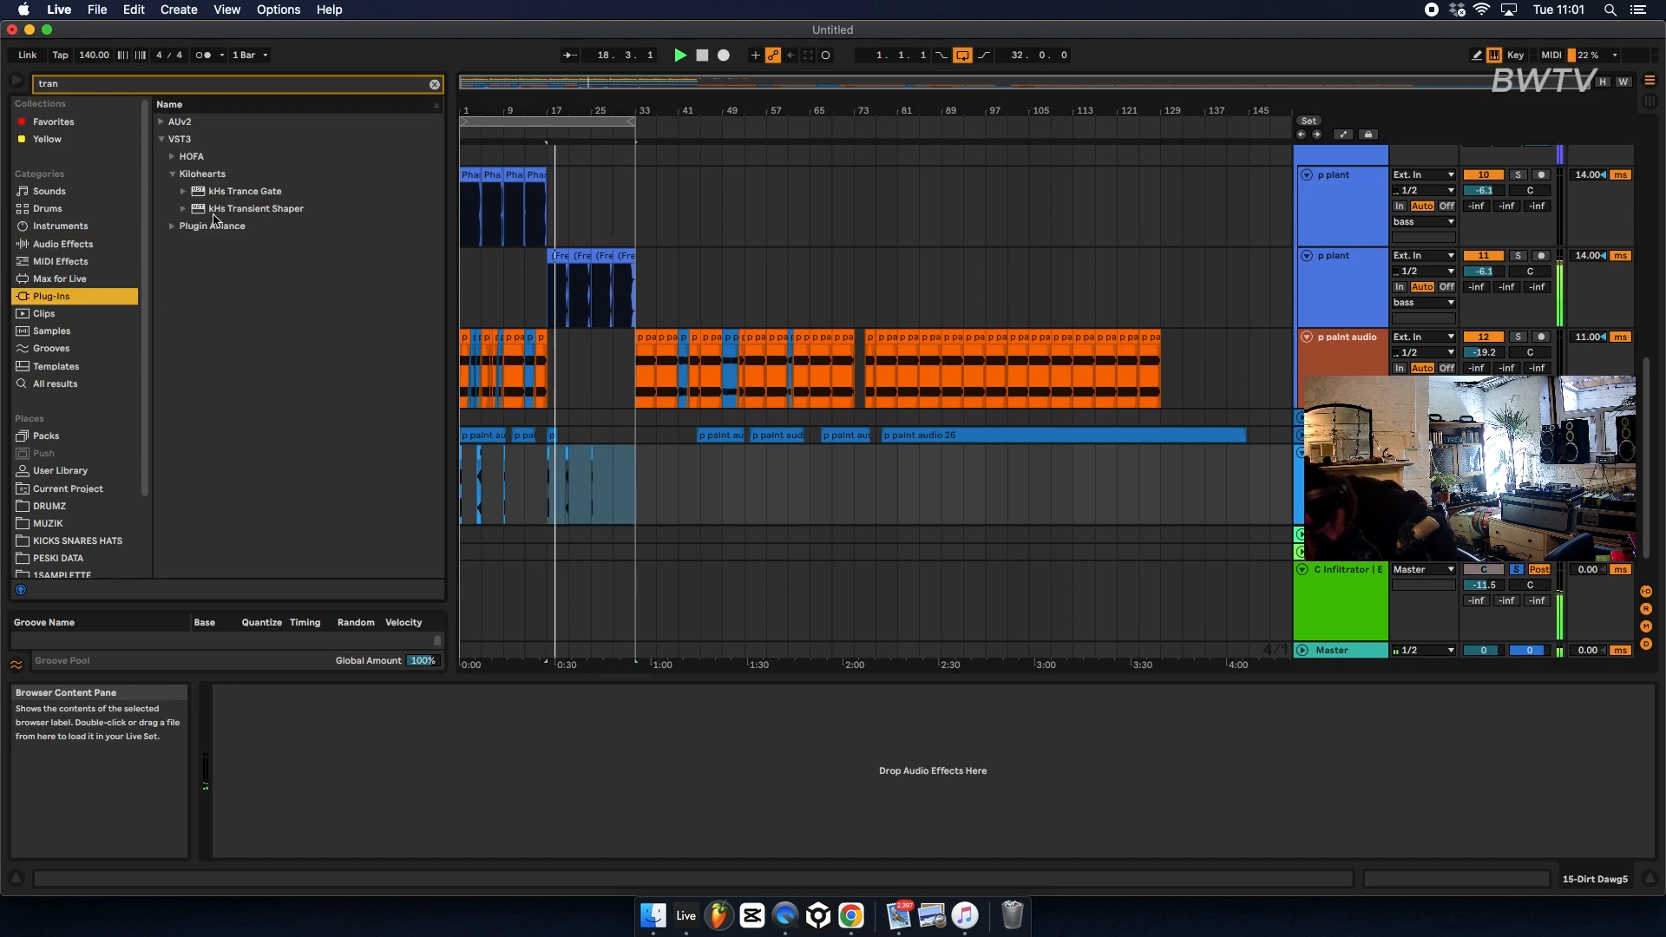
- Load HOFA's IQ-Transient plug-in onto the Dirt Dawg5 track
left_click(173, 156)
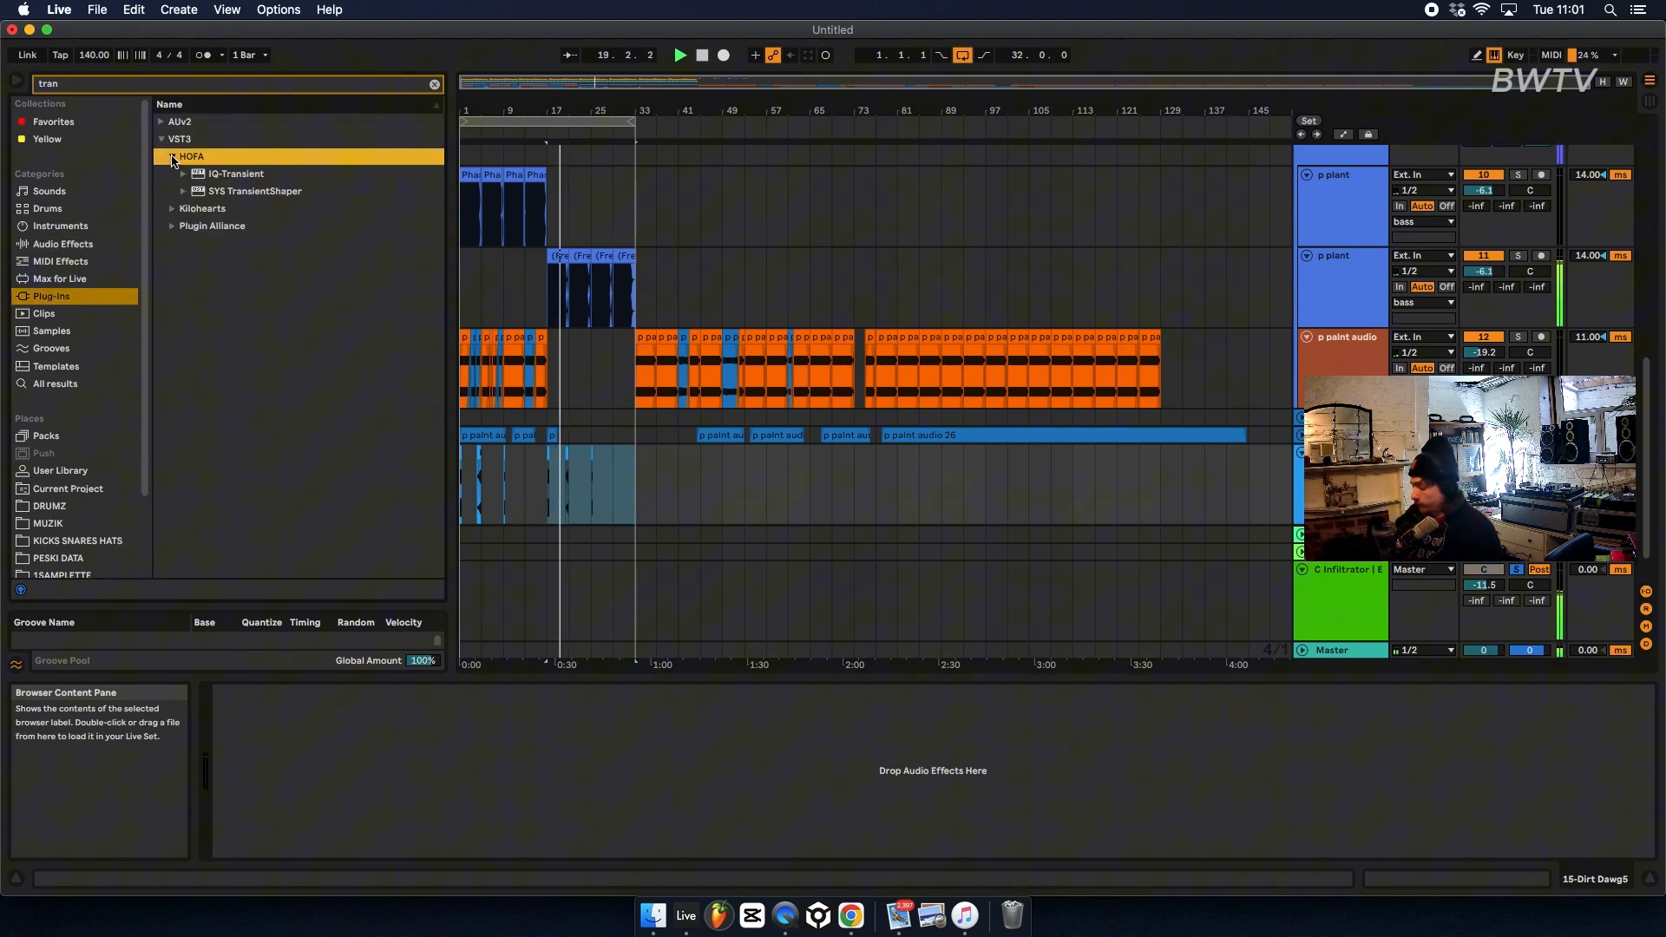
left_click(234, 177)
left_click_drag(439, 428, 540, 439)
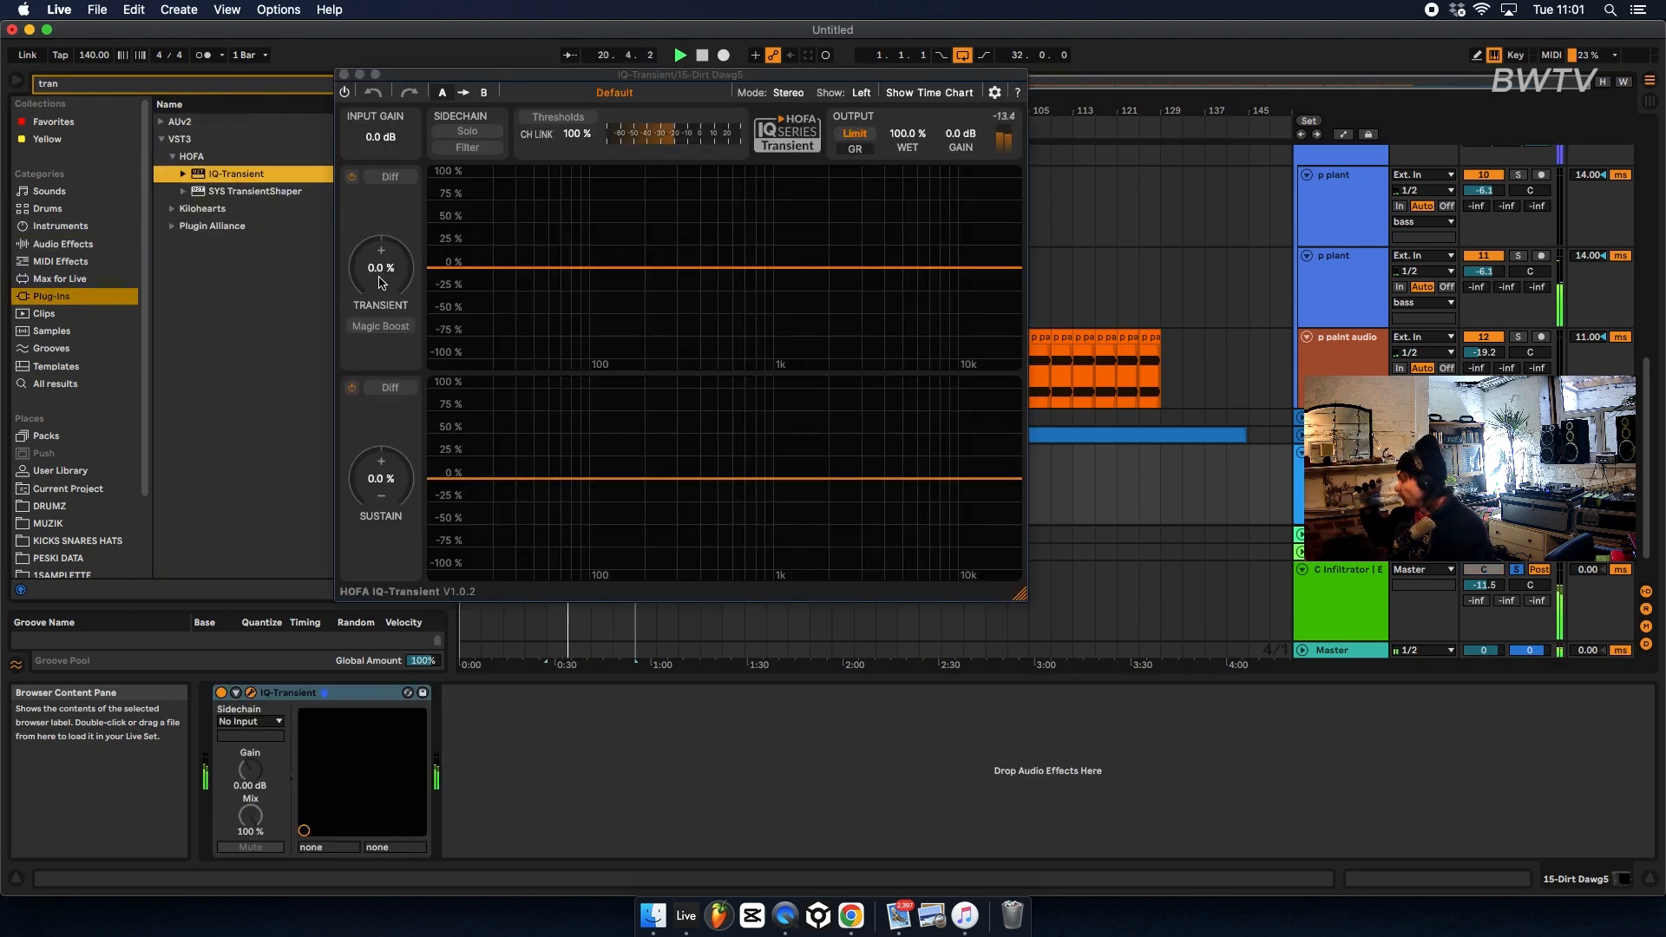
- Set IQ-Transient's Sustain to 38.4 % and Transient to 27.2 %, and hide the plug-in window
left_click_drag(384, 527, 364, 442)
mouse_move(384, 261)
left_mouse_down()
mouse_move(387, 247)
mouse_move(389, 273)
left_mouse_up()
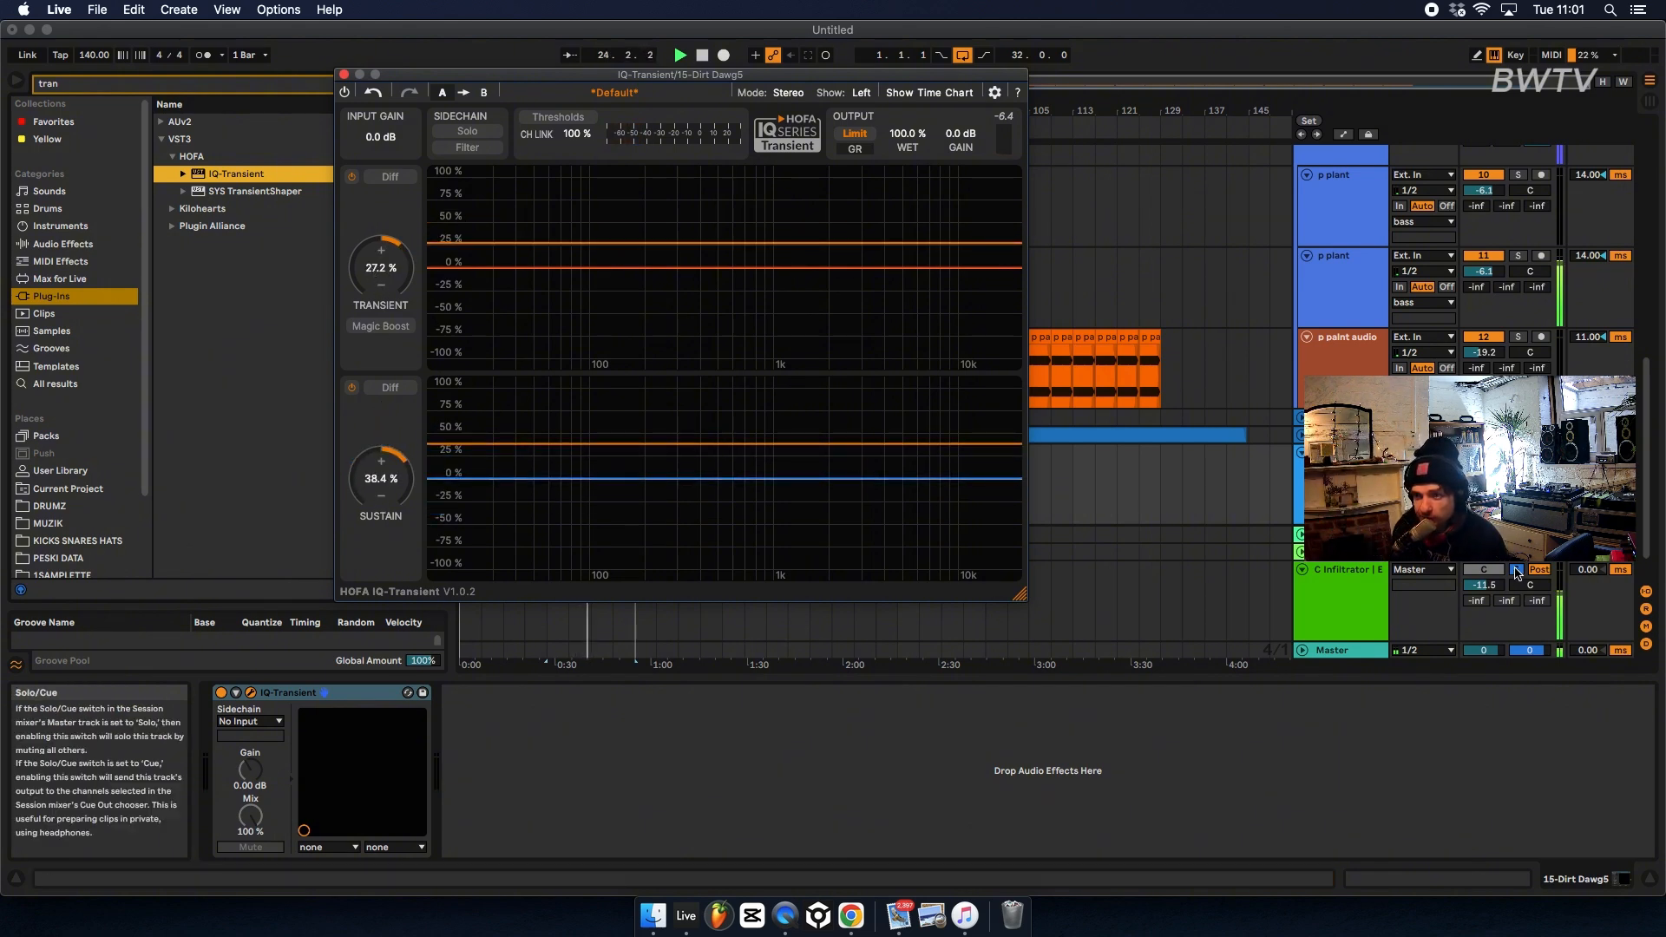
left_click(548, 633)
key("super+alt+p")
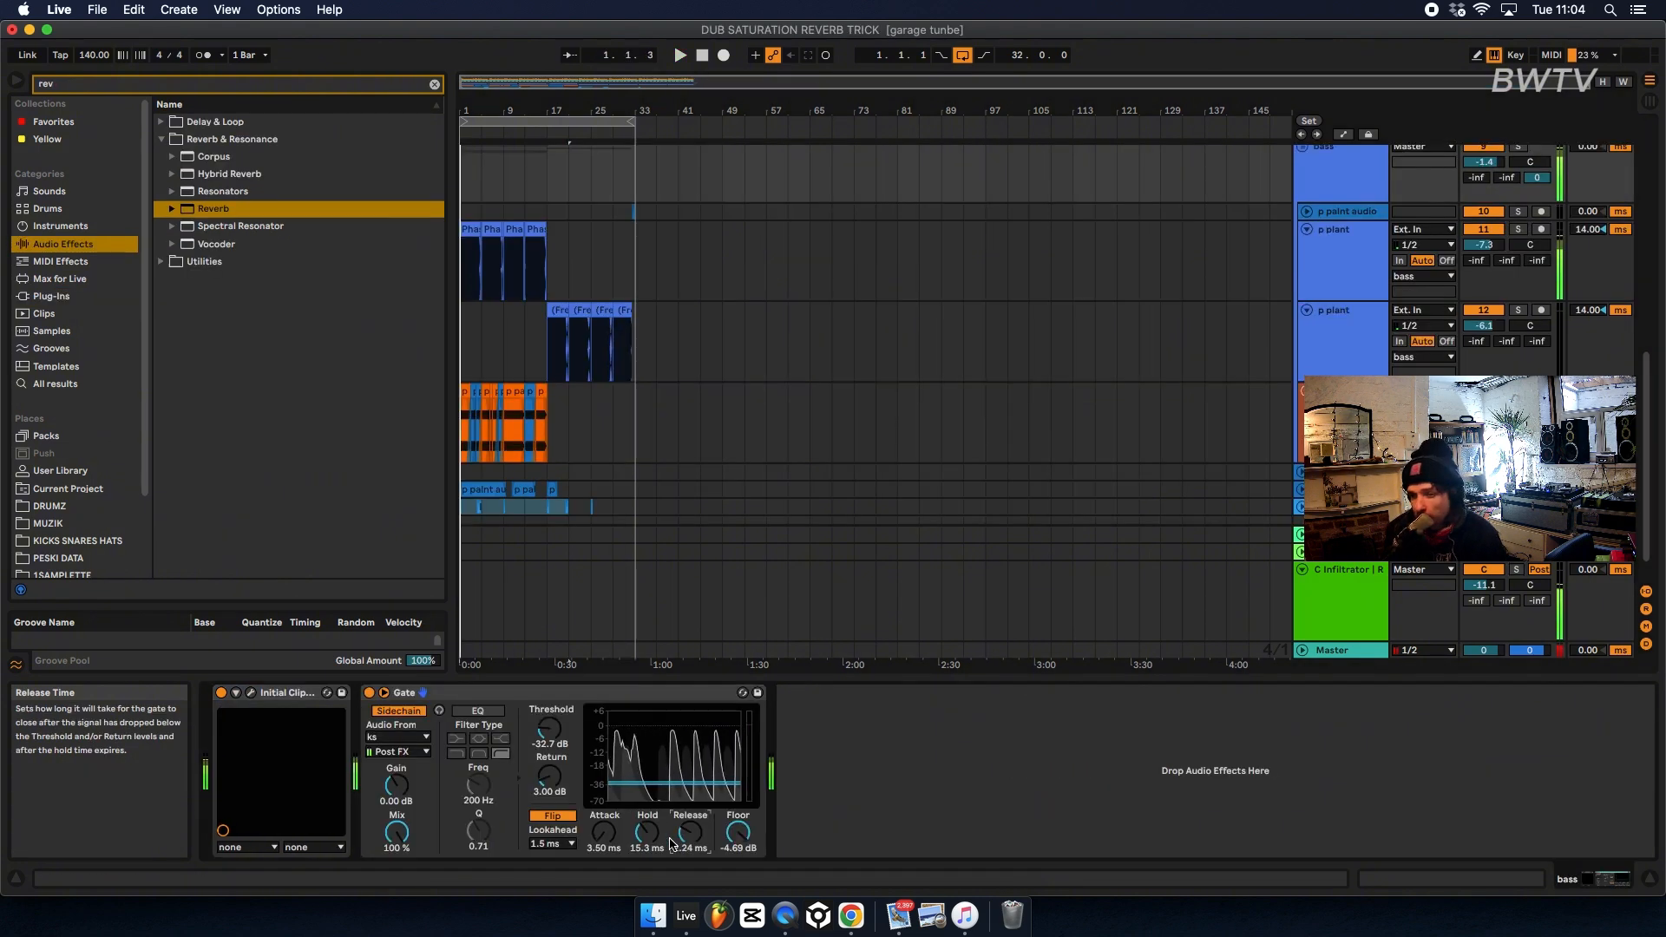
- Increase the attack of the sidechained Gate on the bass group during playback
key("space")
left_click_drag(604, 831, 604, 815)
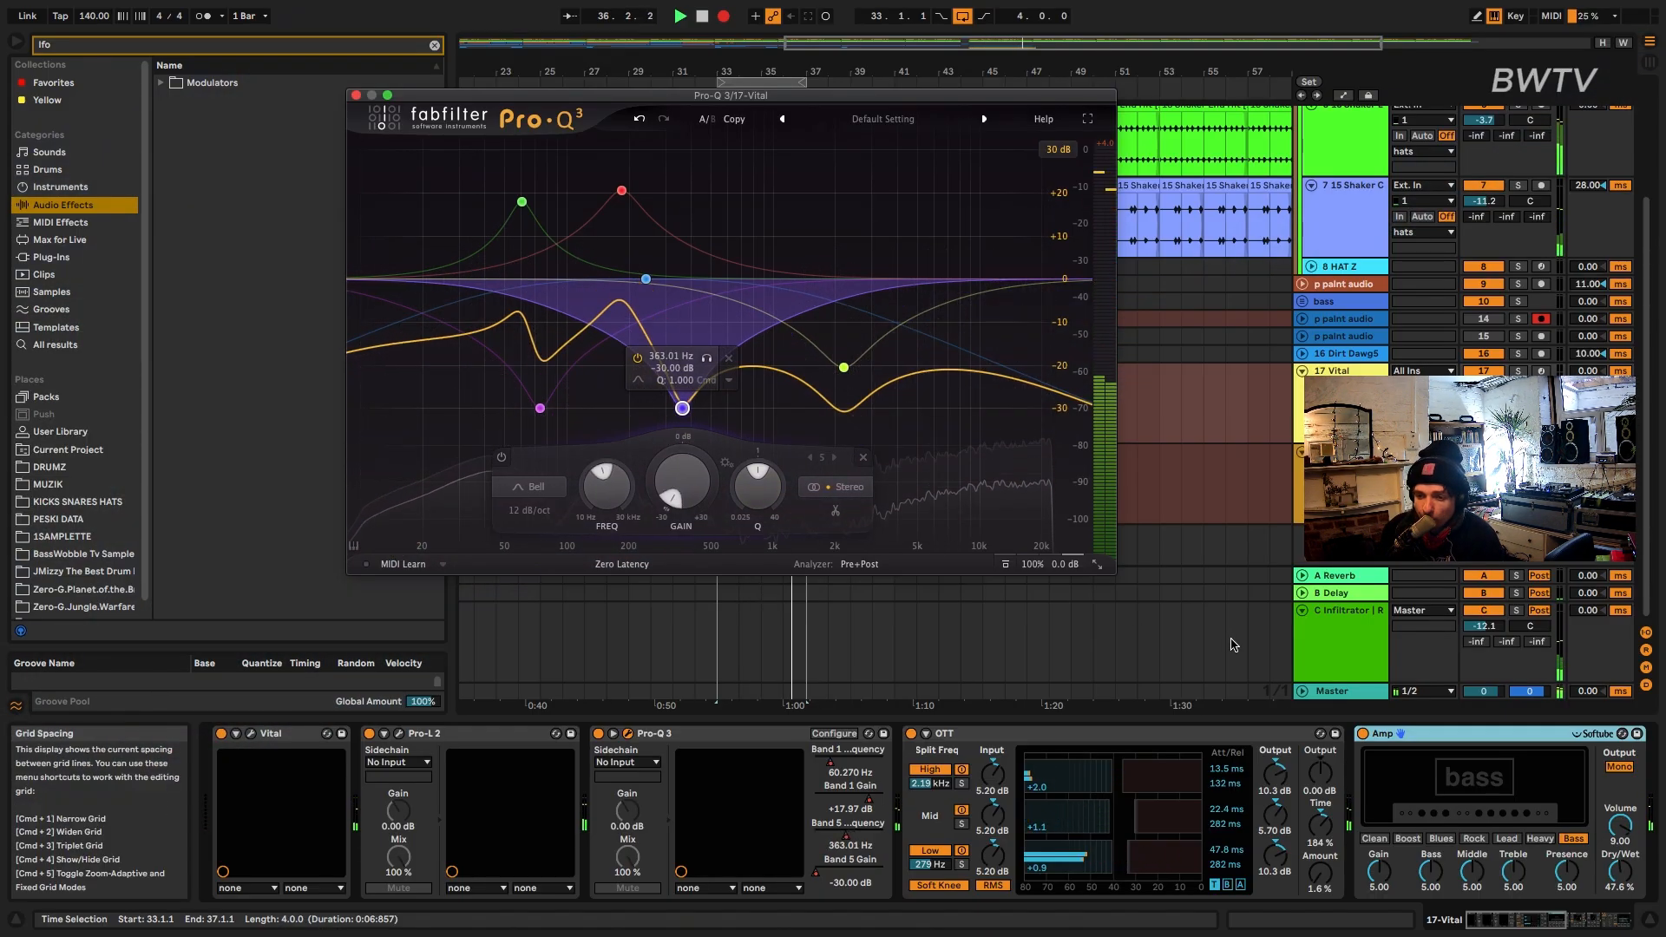
- Try the Boost amp type on the Vital track's Amp and settle on Blues
left_click(1408, 838)
left_click(1440, 838)
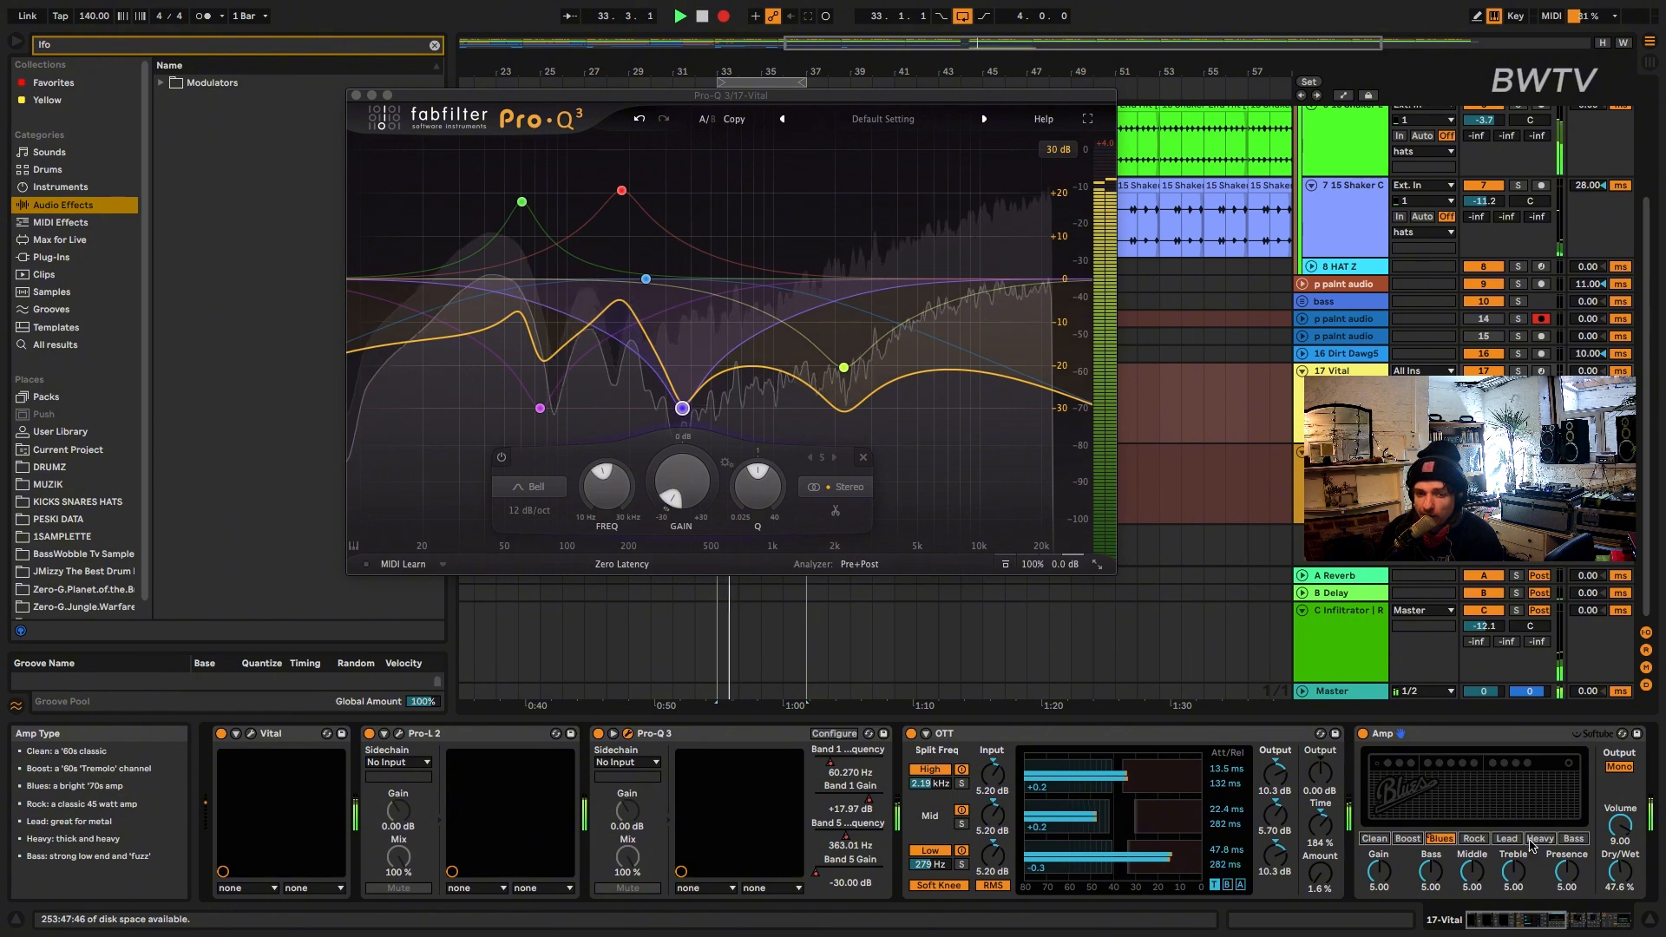
- Move the Vital track's -30 dB Pro-Q 3 bell band to 1145 Hz and add a 12 dB/oct High Cut band in the highs
left_click_drag(575, 408, 785, 408)
double_click(964, 408)
left_click_drag(964, 408, 964, 466)
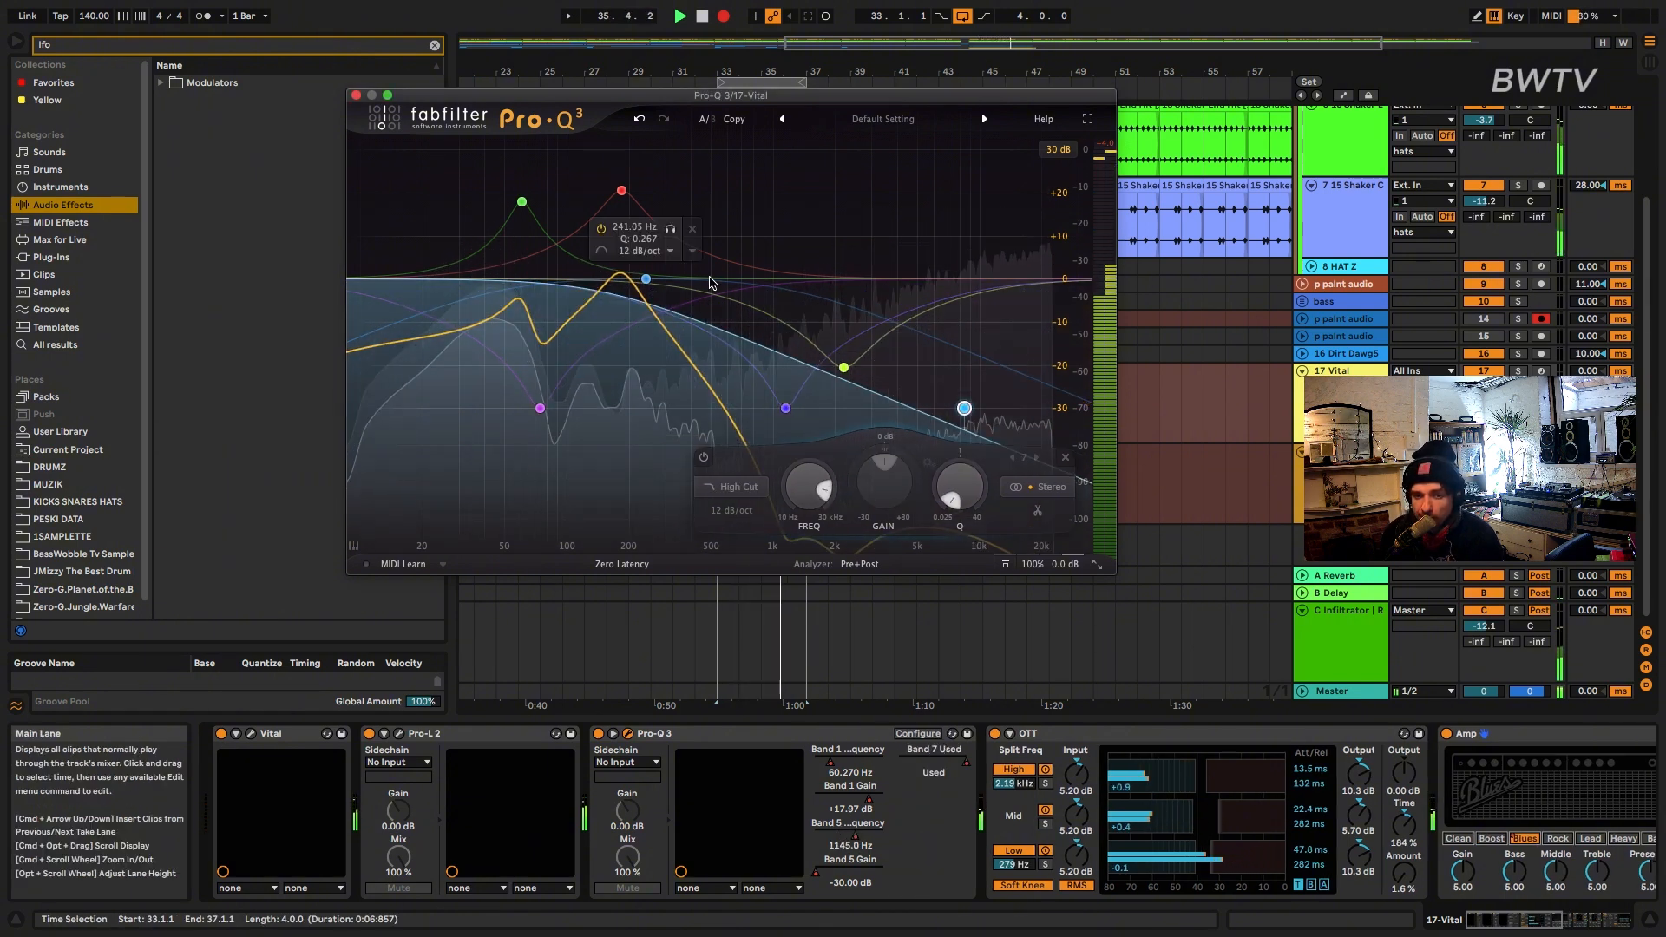
- Add a 12 dB/oct Low Cut band at the bass end of Pro-Q 3 and sweep it up in frequency
double_click(366, 299)
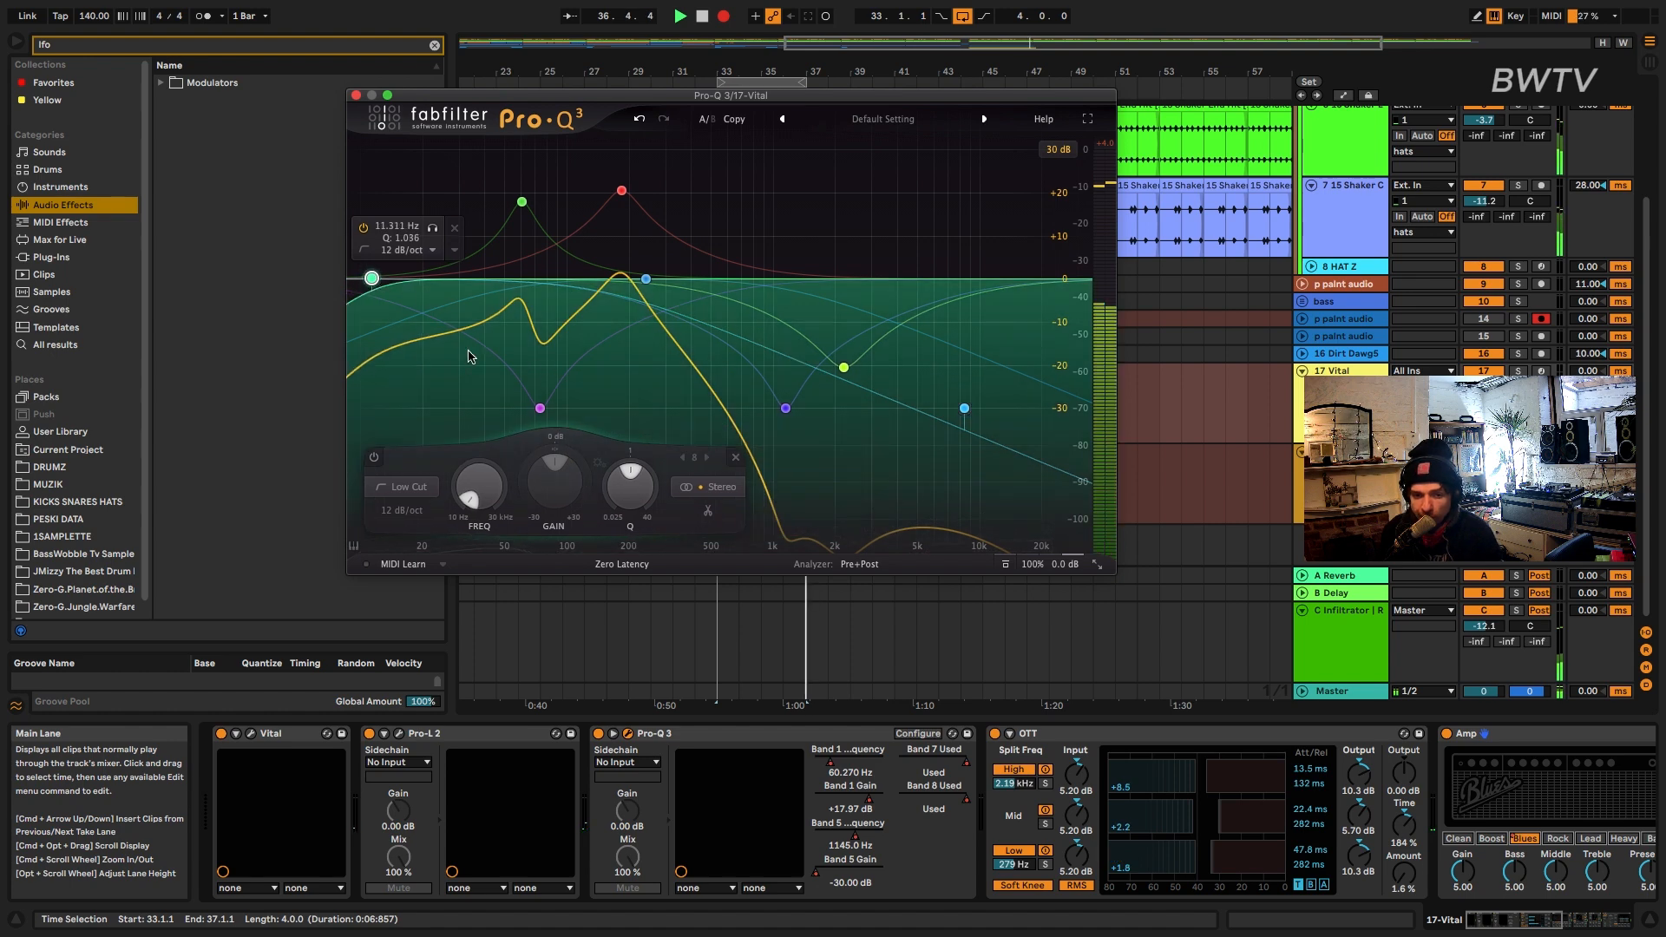
left_click_drag(366, 279, 728, 135)
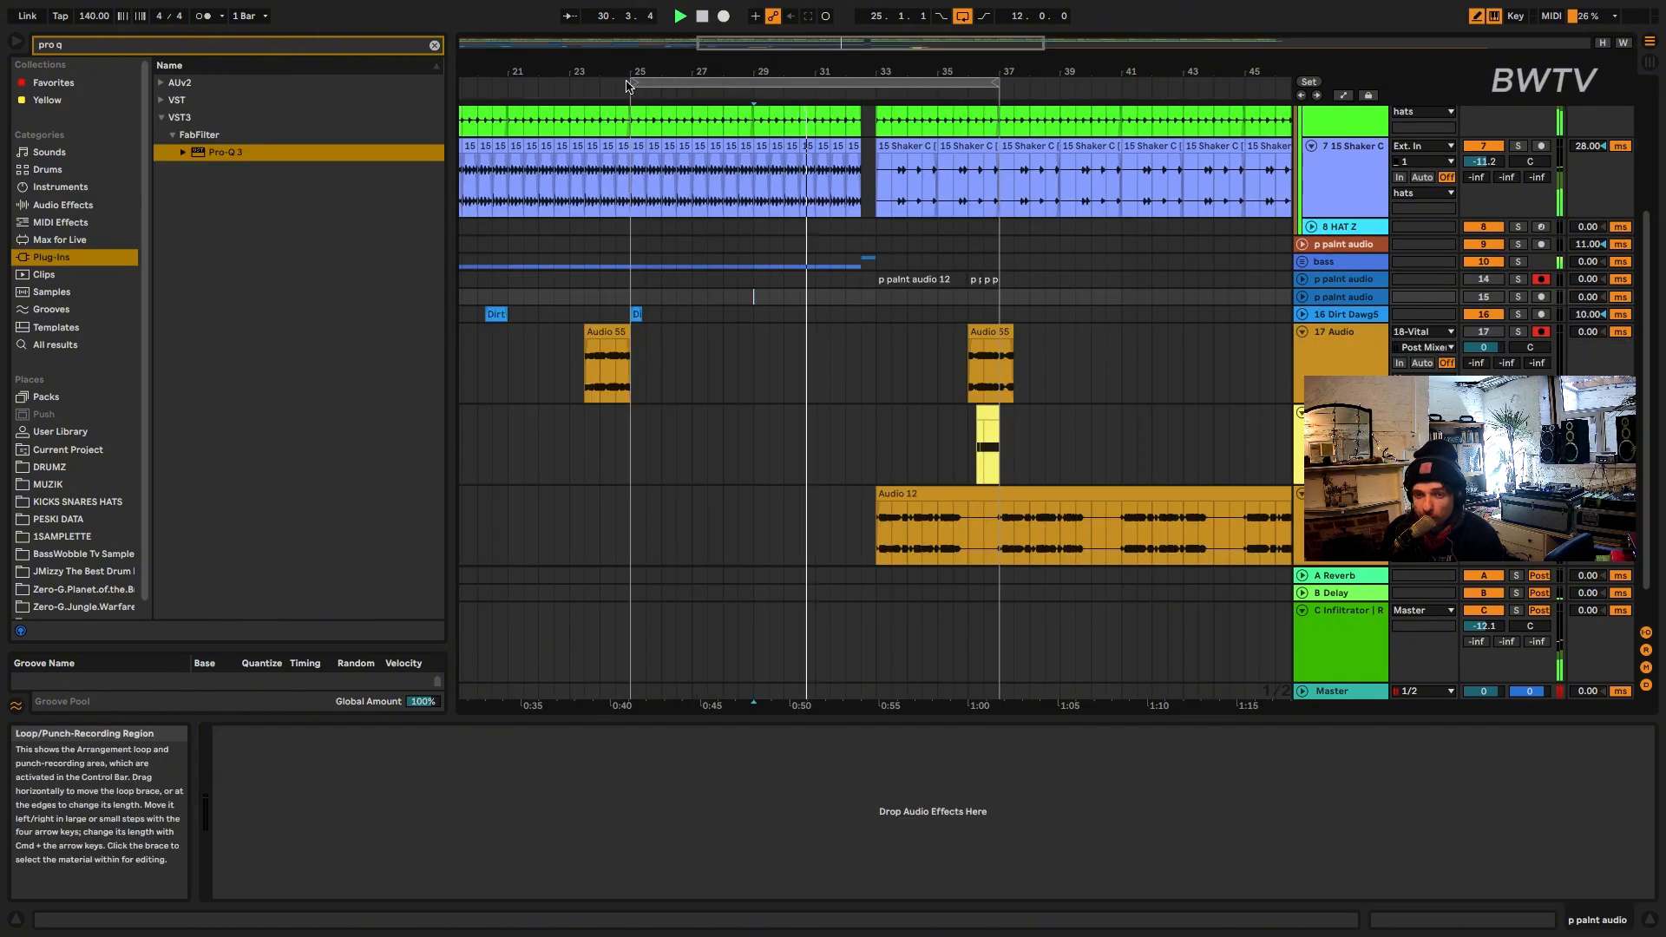
- Set the arrangement loop to start at bar 33 with a length of four bars, and undo the last arrangement edit
left_click(631, 84)
left_click_drag(631, 84, 877, 85)
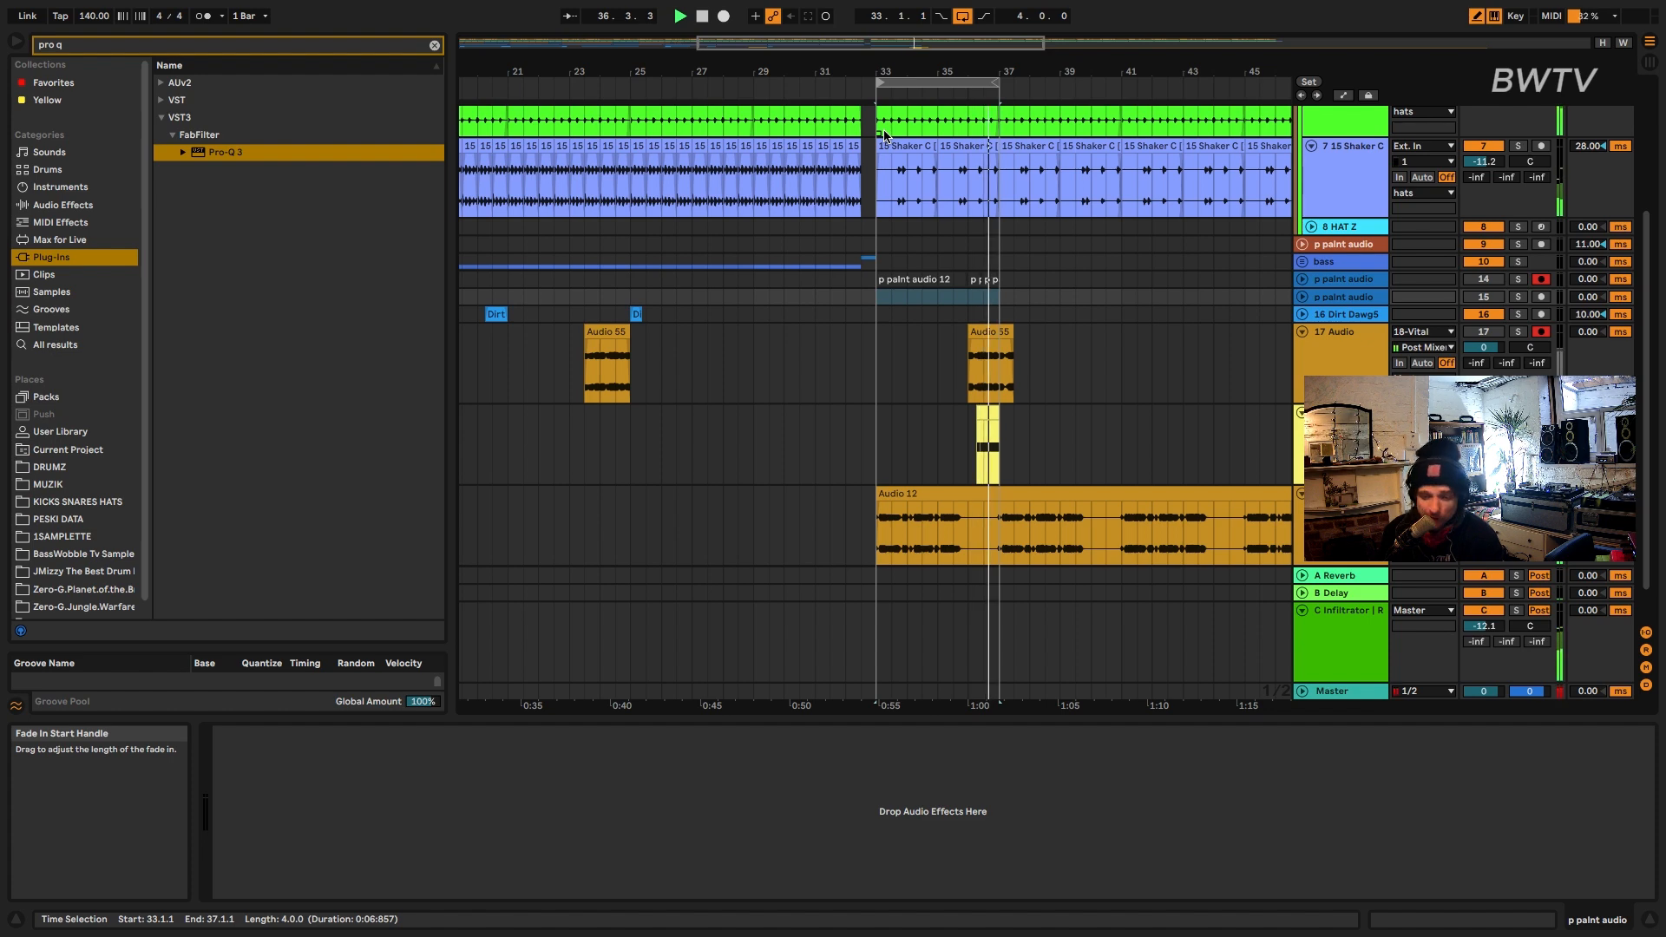
key("ctrl+z")
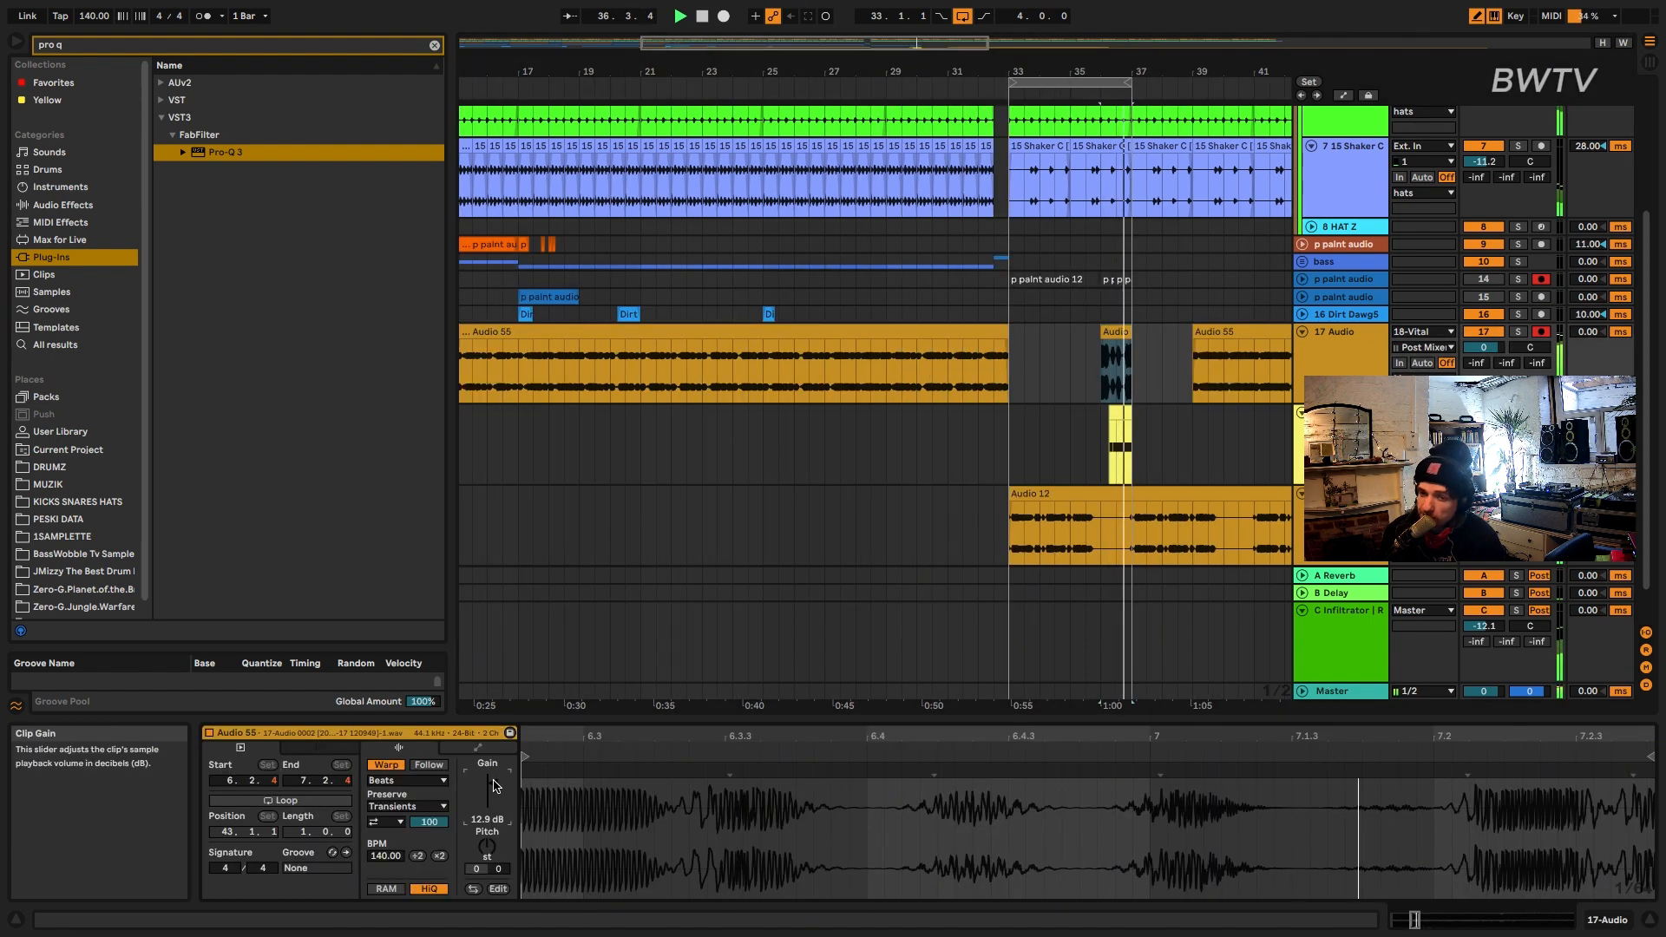
scroll(1126, 364, "up", 5)
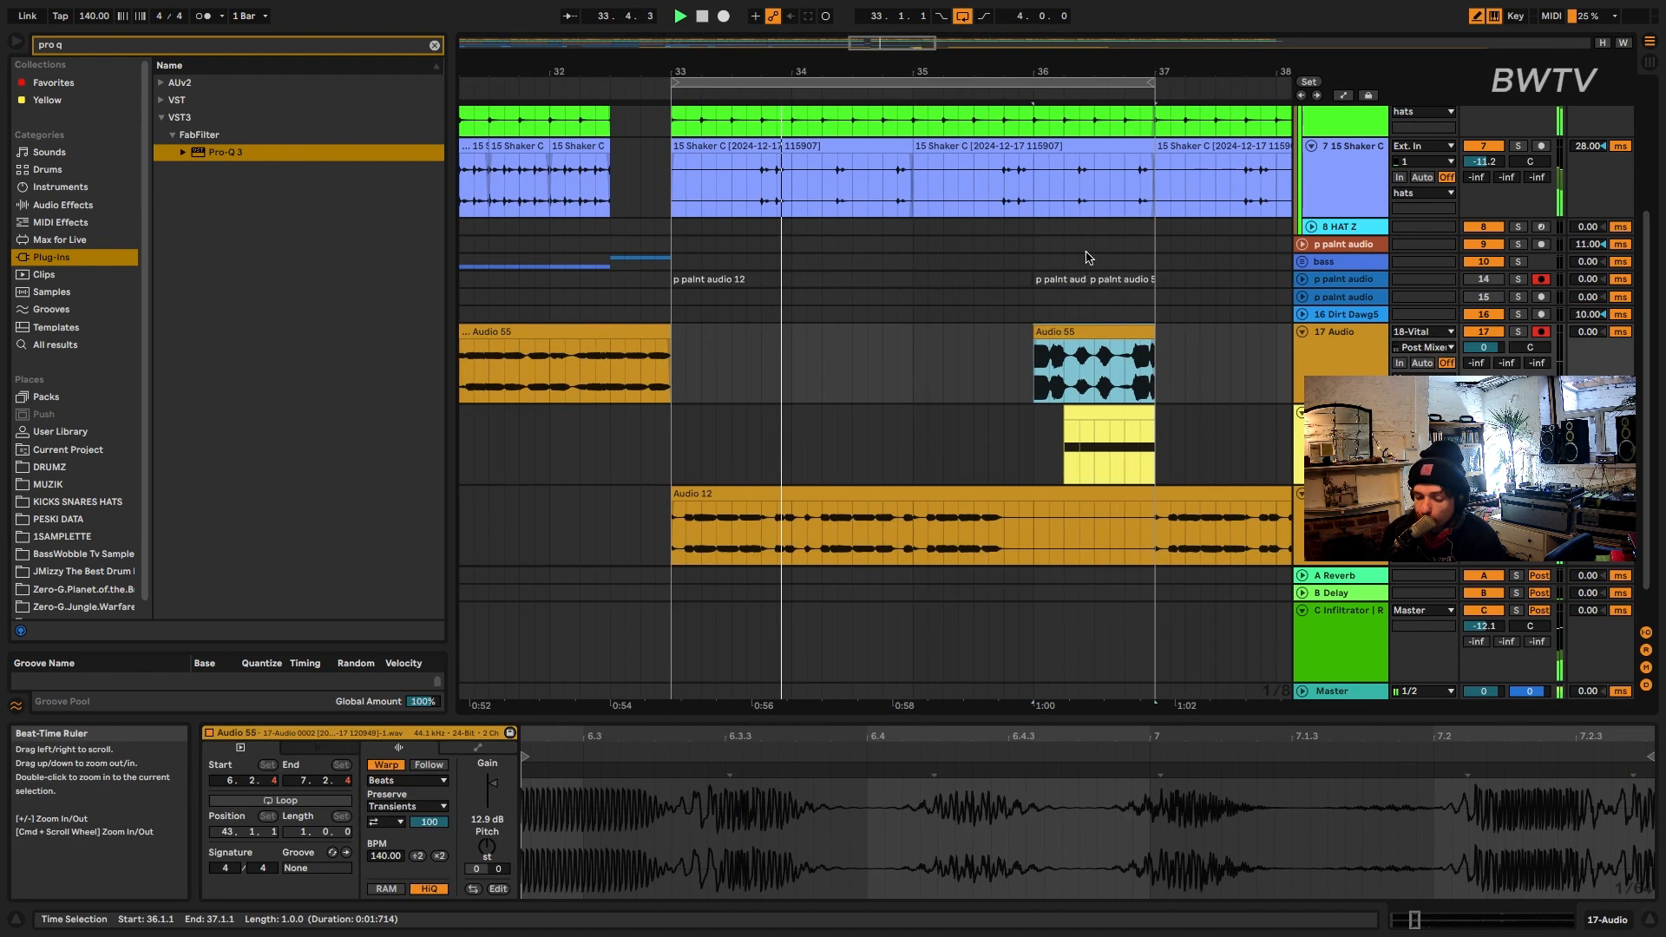
- Trim the start of the Audio 55 clip in bar 36 and close the Infiltrator return's MBitFun window
left_click_drag(1034, 330, 1058, 325)
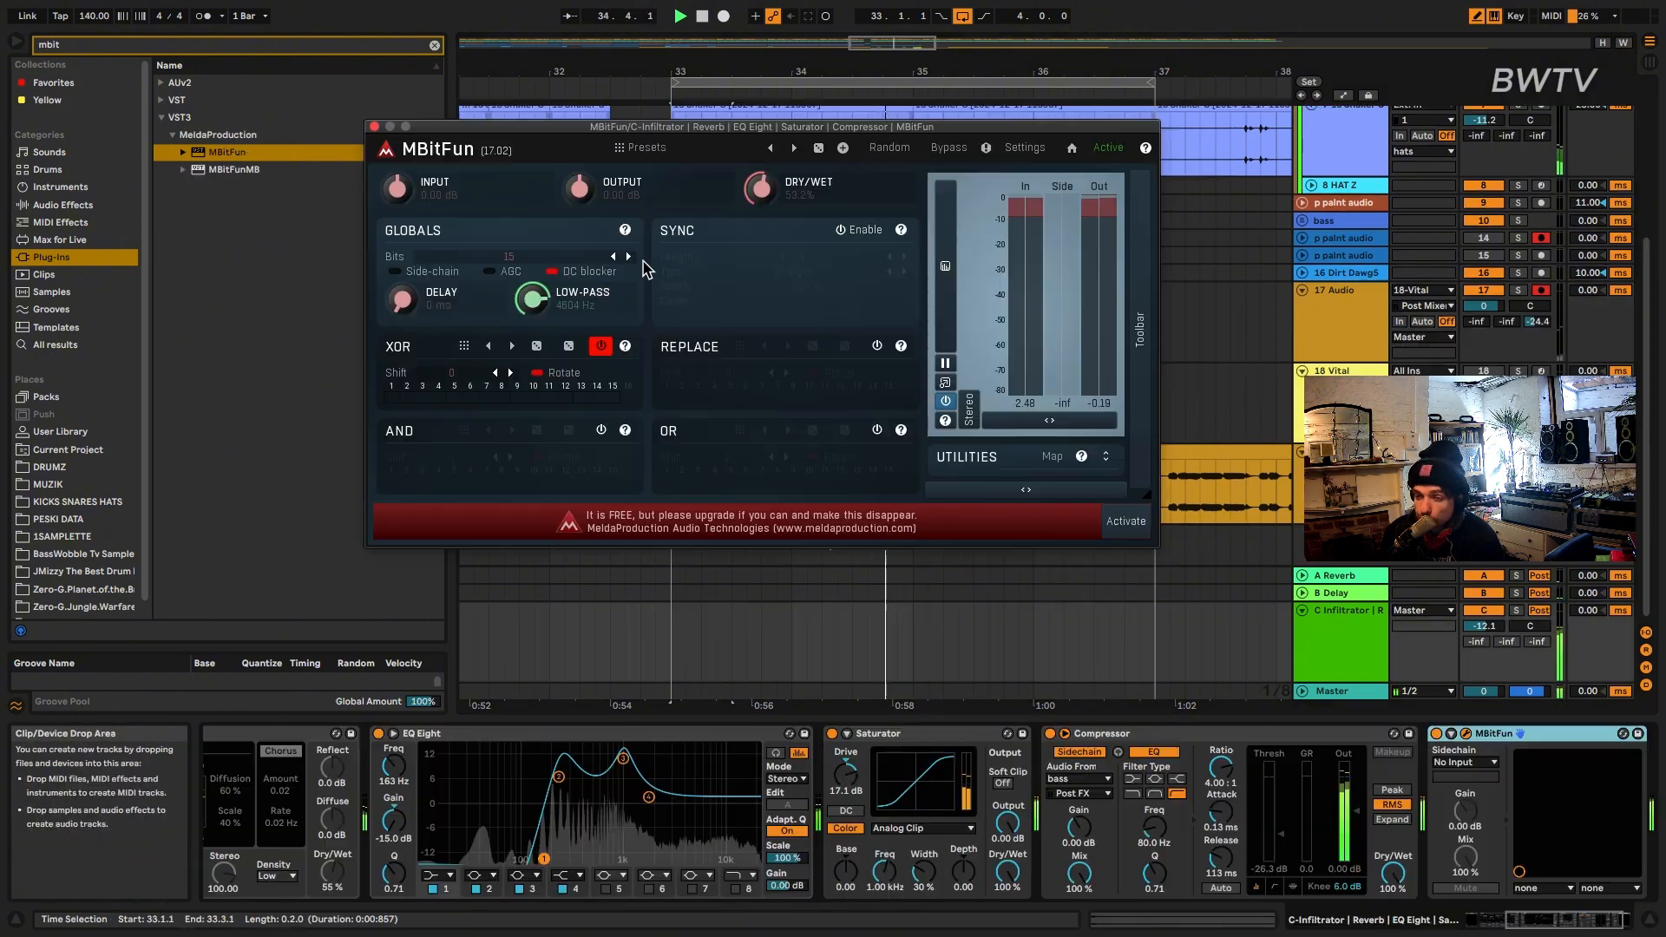
left_click(374, 125)
key("space")
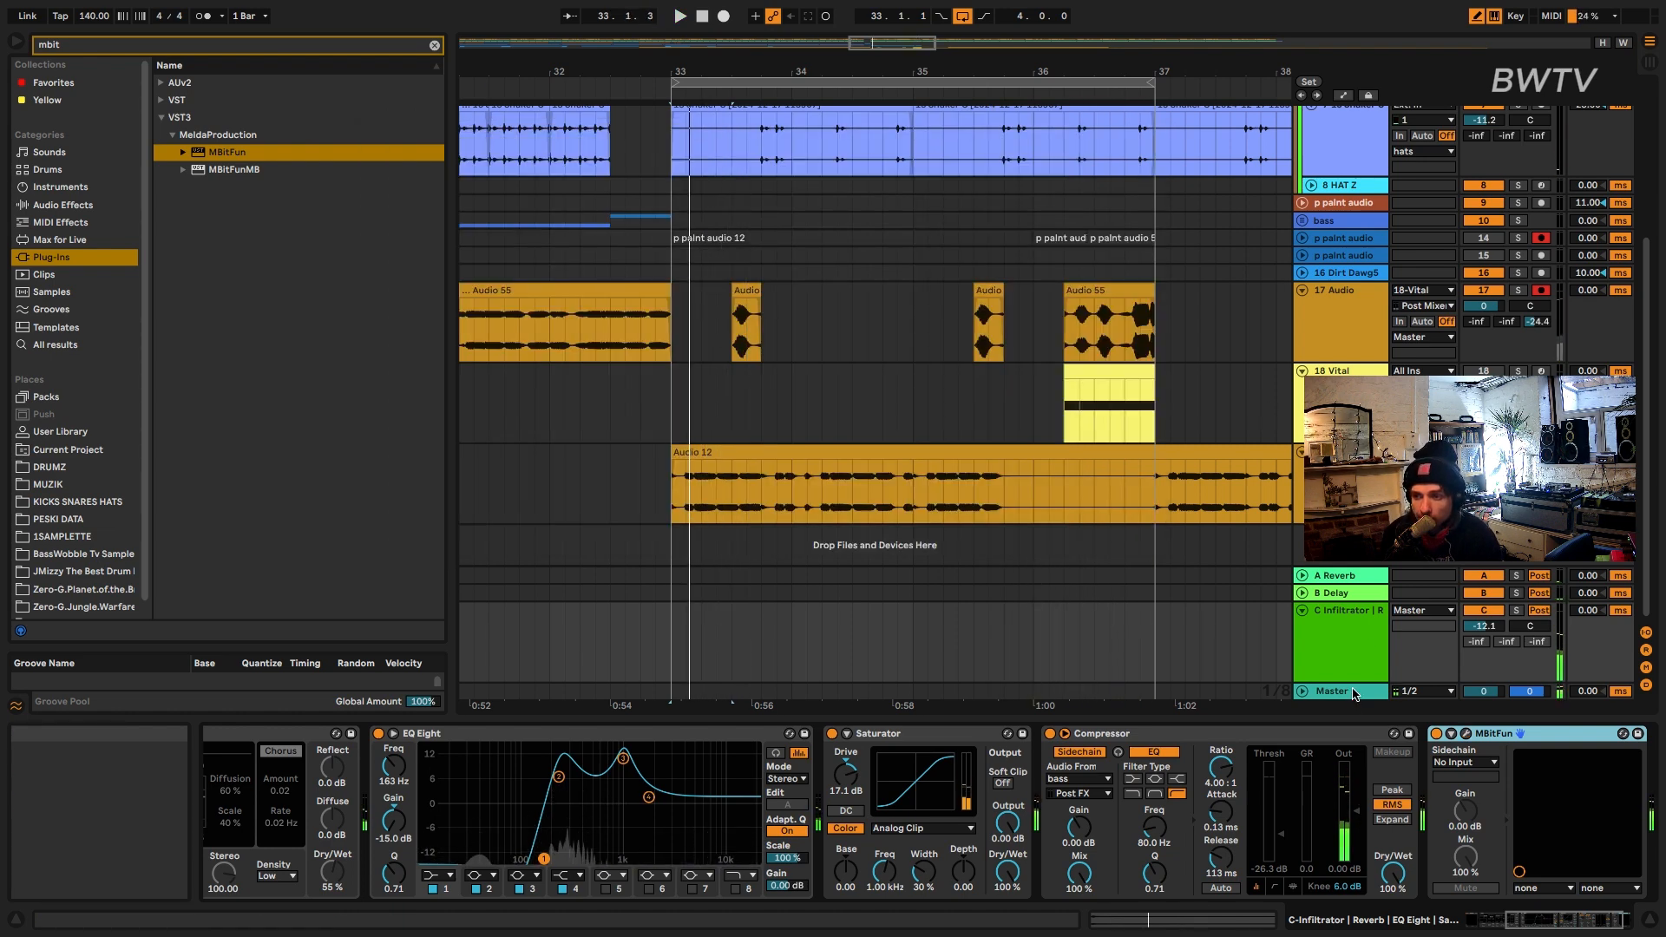
- Find bx_clipper among the plug-ins with the search "cli" and load it on the Master track
left_click(1341, 691)
left_click(235, 160)
double_click(235, 157)
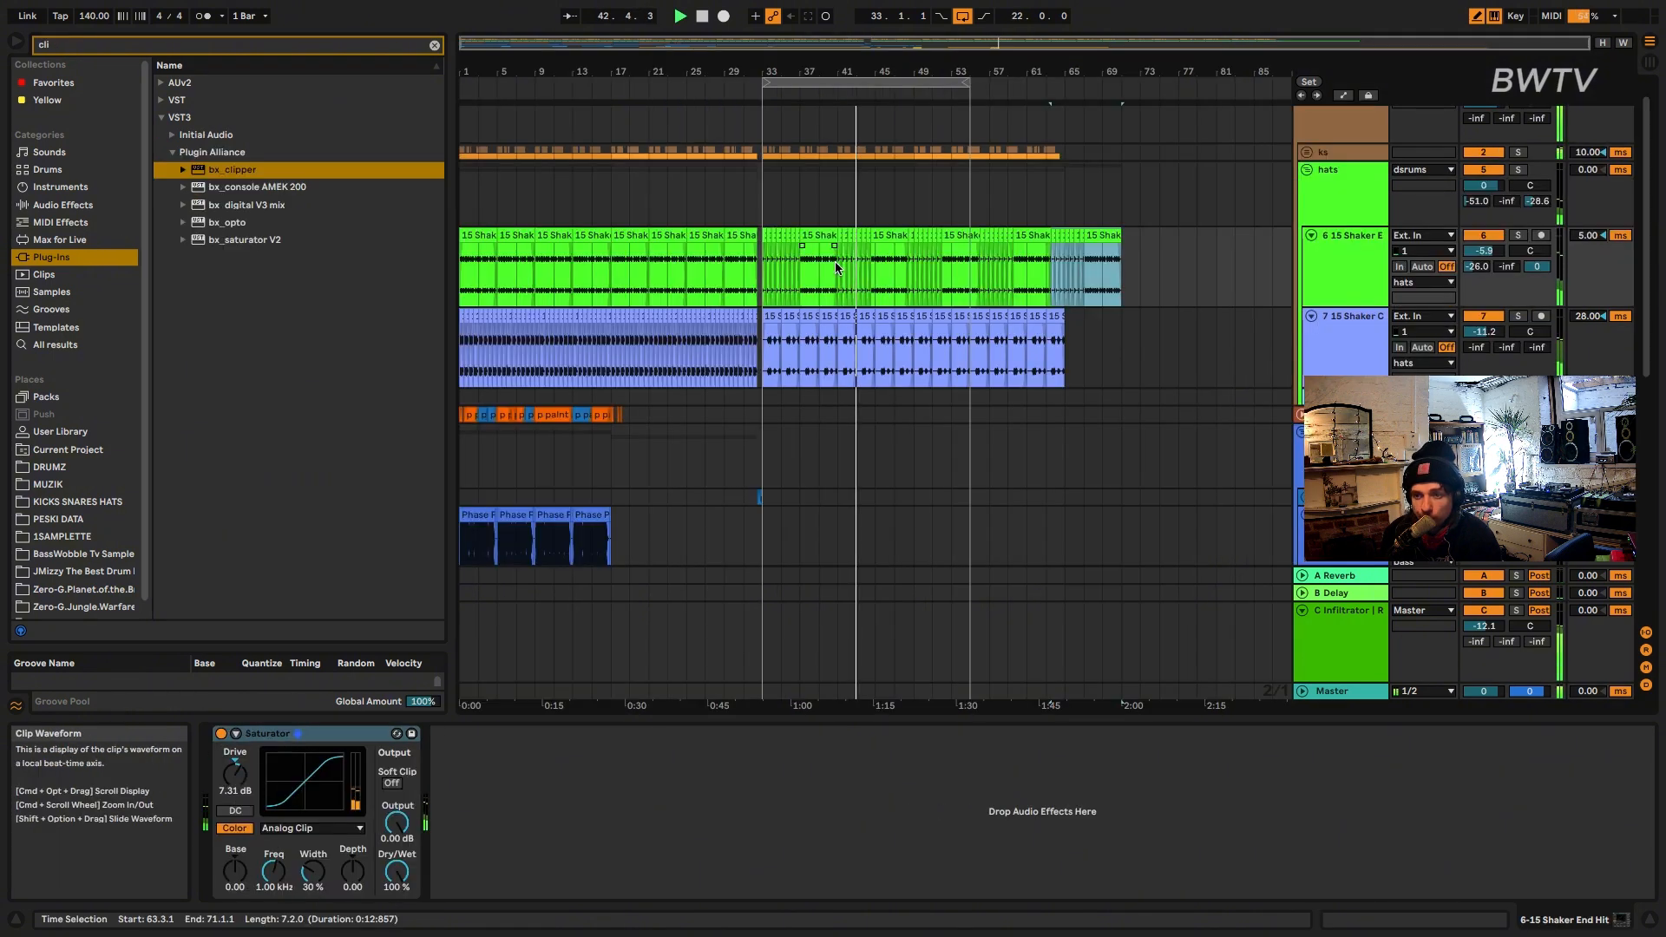
- Copy the 17 Audio clips starting at bar 33 to about bar 49 and adjust the arrangement loop
scroll(859, 347, "down", 3)
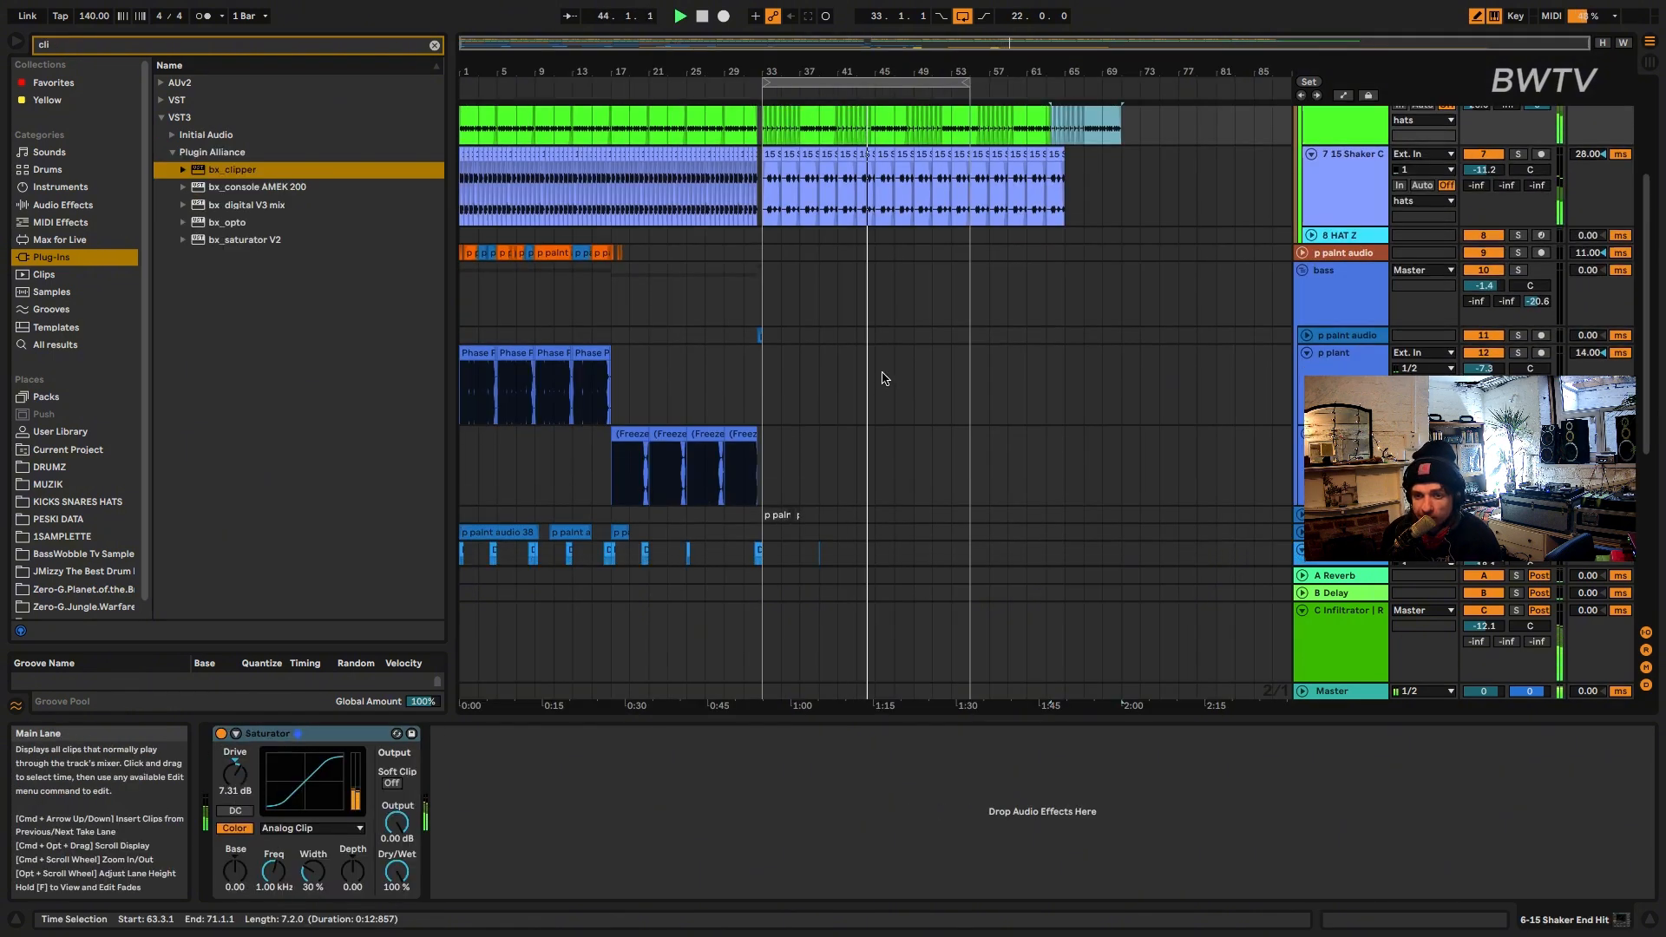
scroll(882, 377, "down", 5)
left_click(872, 378)
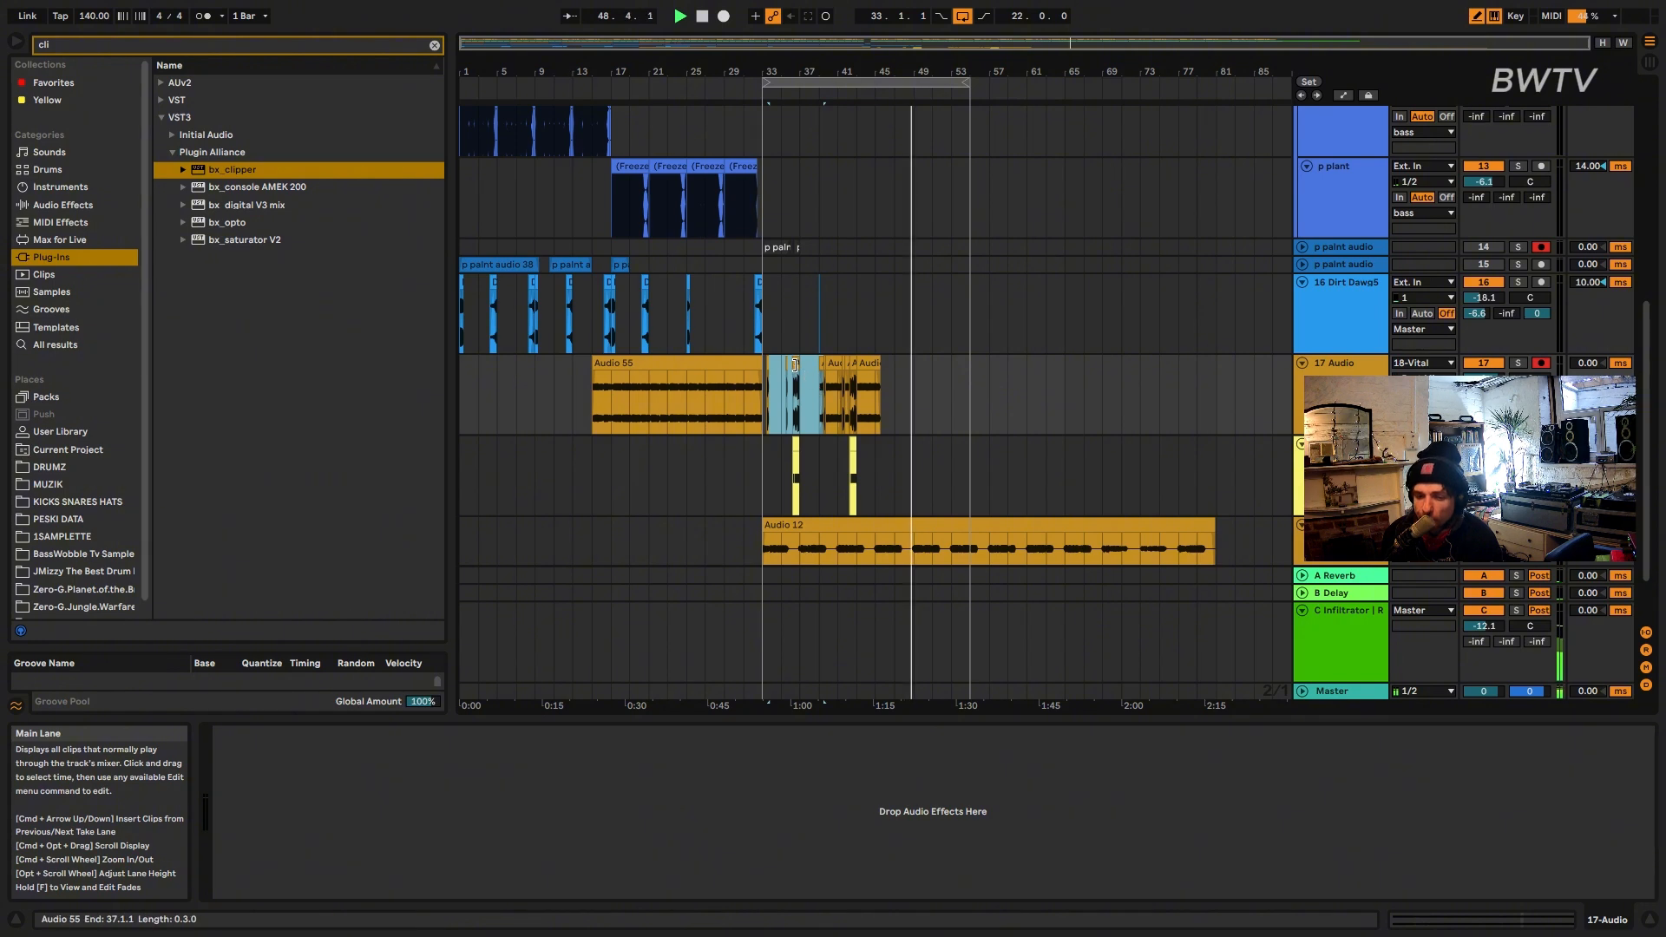
left_click_drag(899, 371, 993, 378)
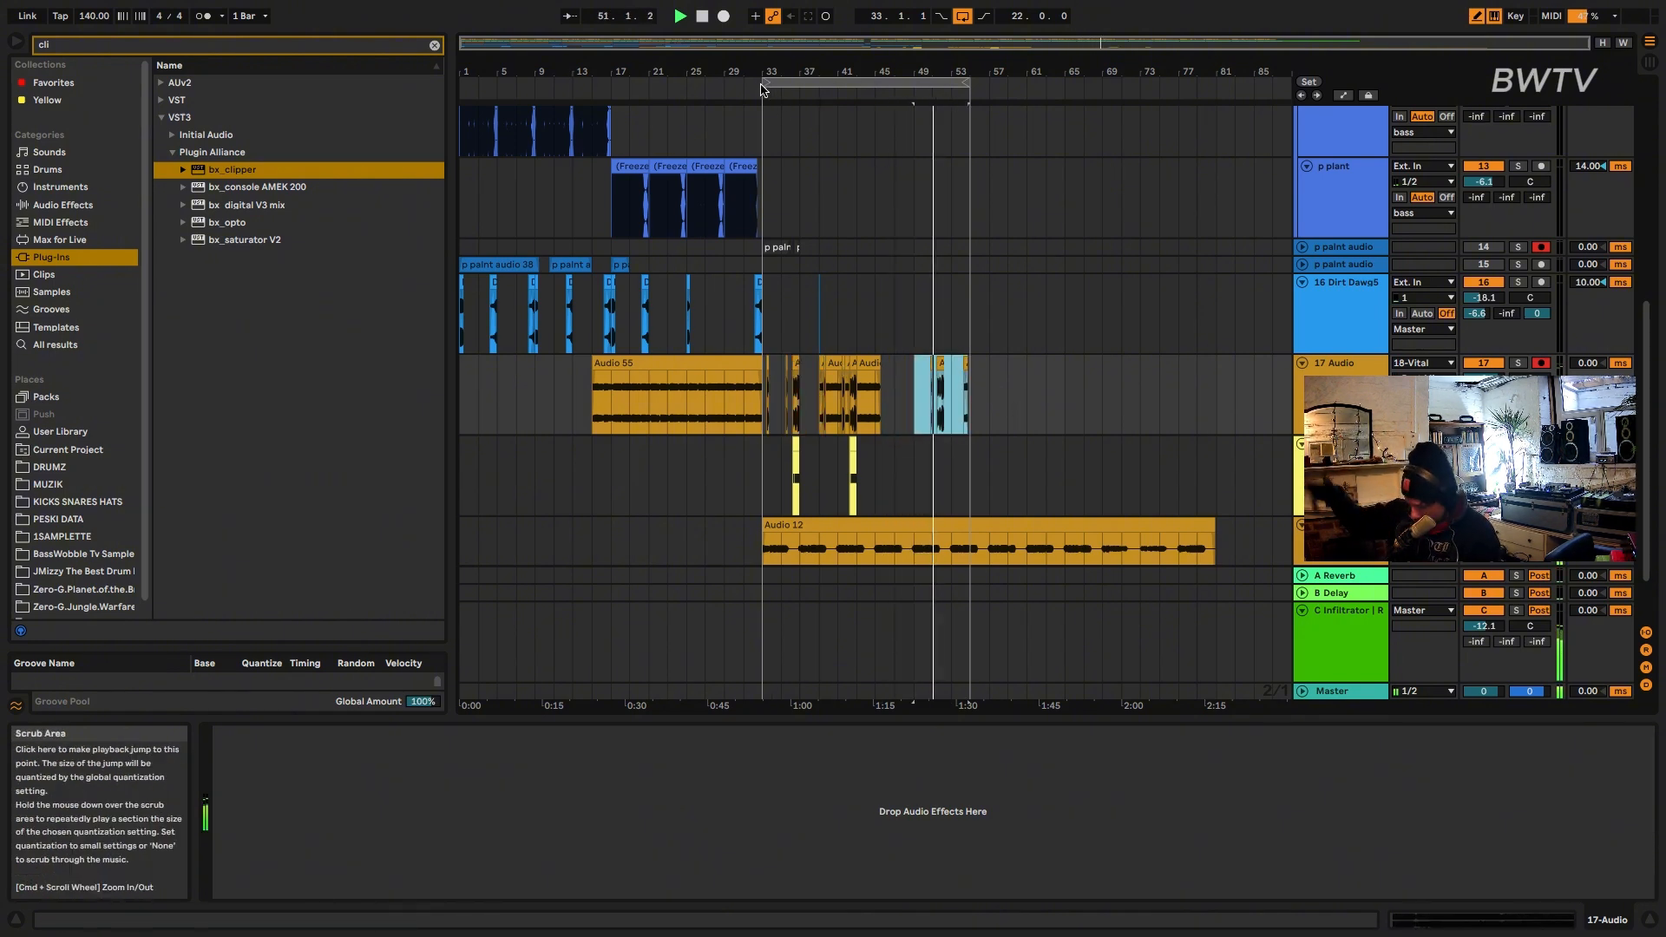
left_click_drag(765, 81, 1044, 81)
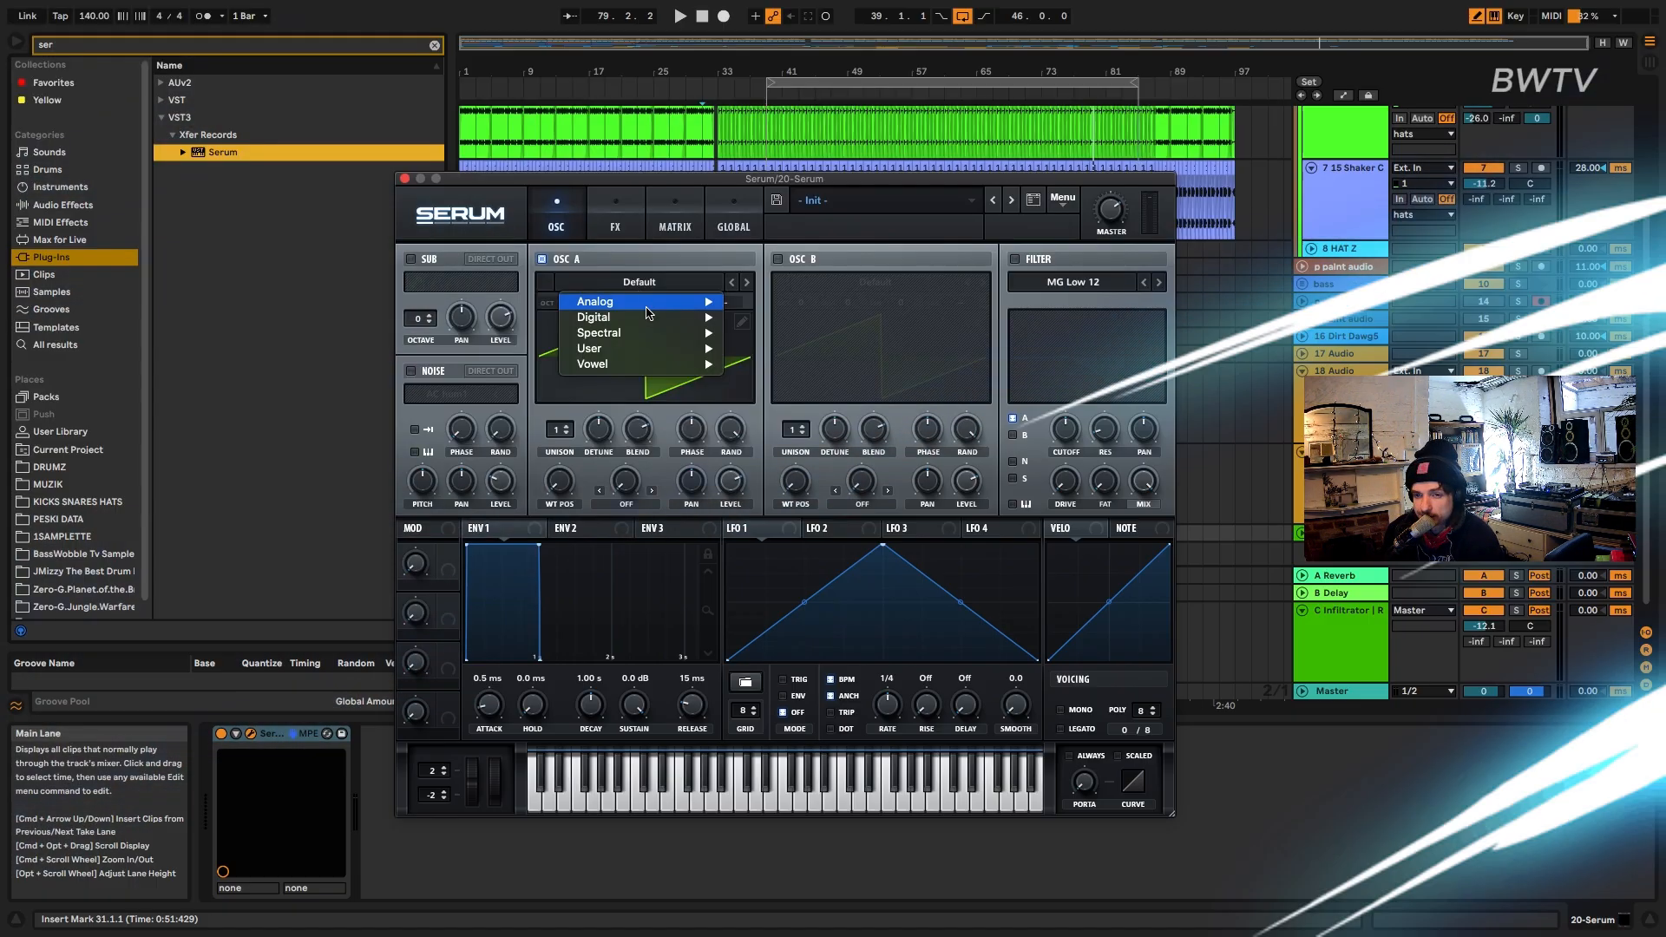
- Load the Analog_BD_Sin wavetable in Serum's Osc A, then enable Osc B and load FFT_Add_2nds
mouse_move(647, 303)
left_click(770, 312)
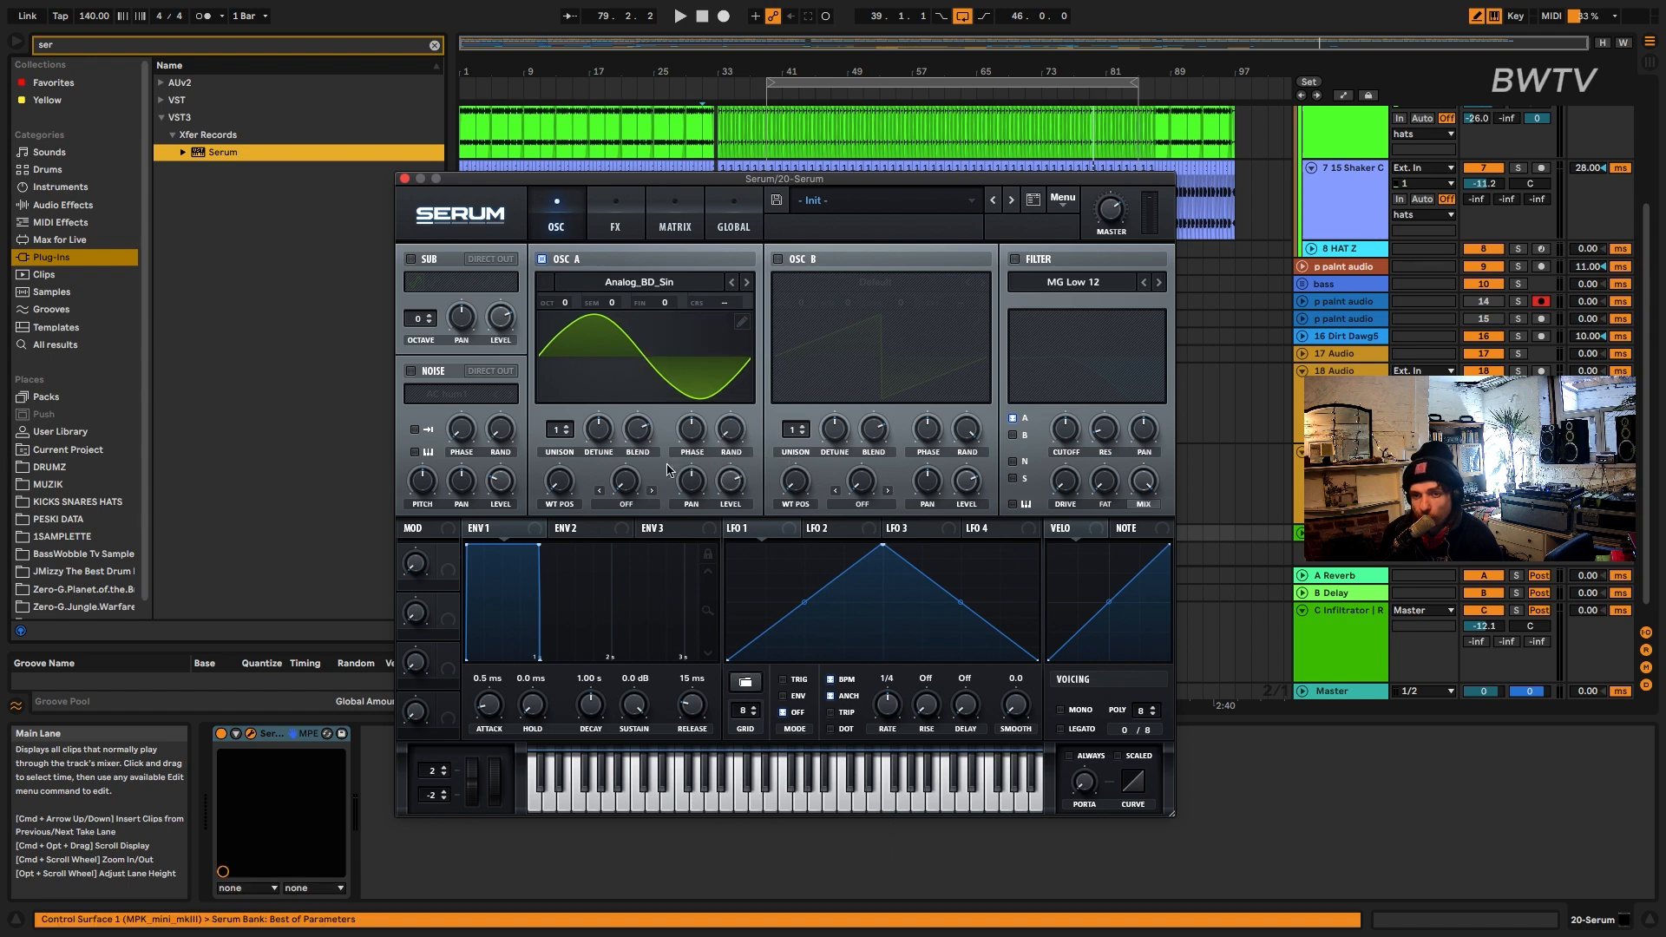
left_click(777, 260)
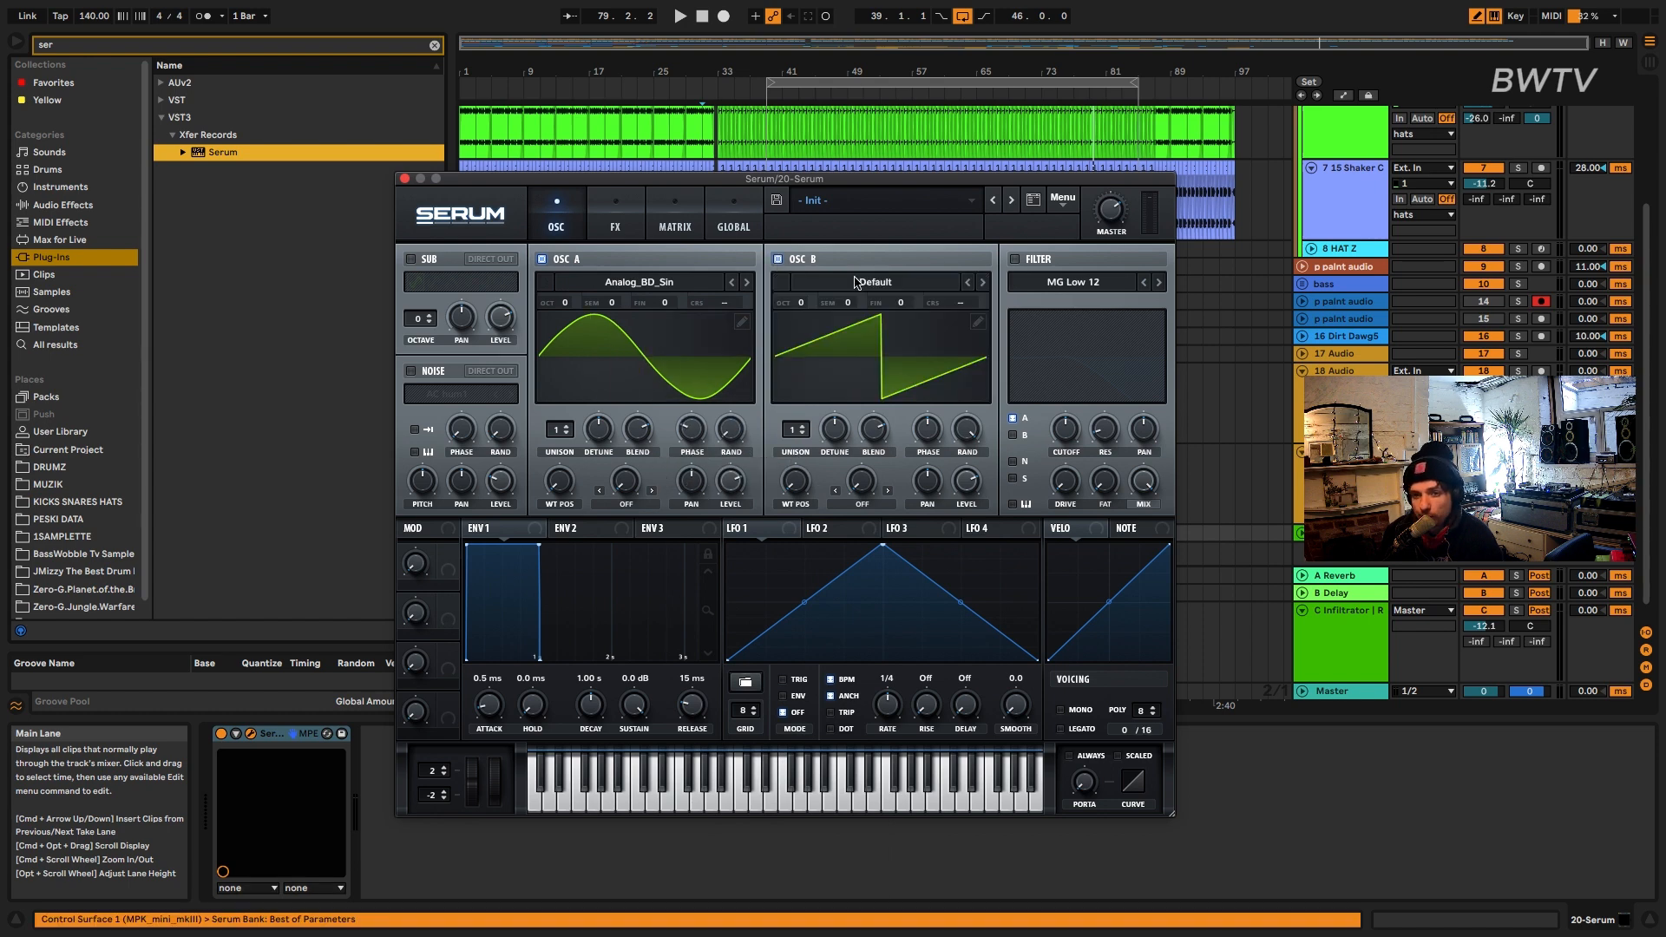
left_click(875, 282)
mouse_move(876, 317)
left_click(1014, 343)
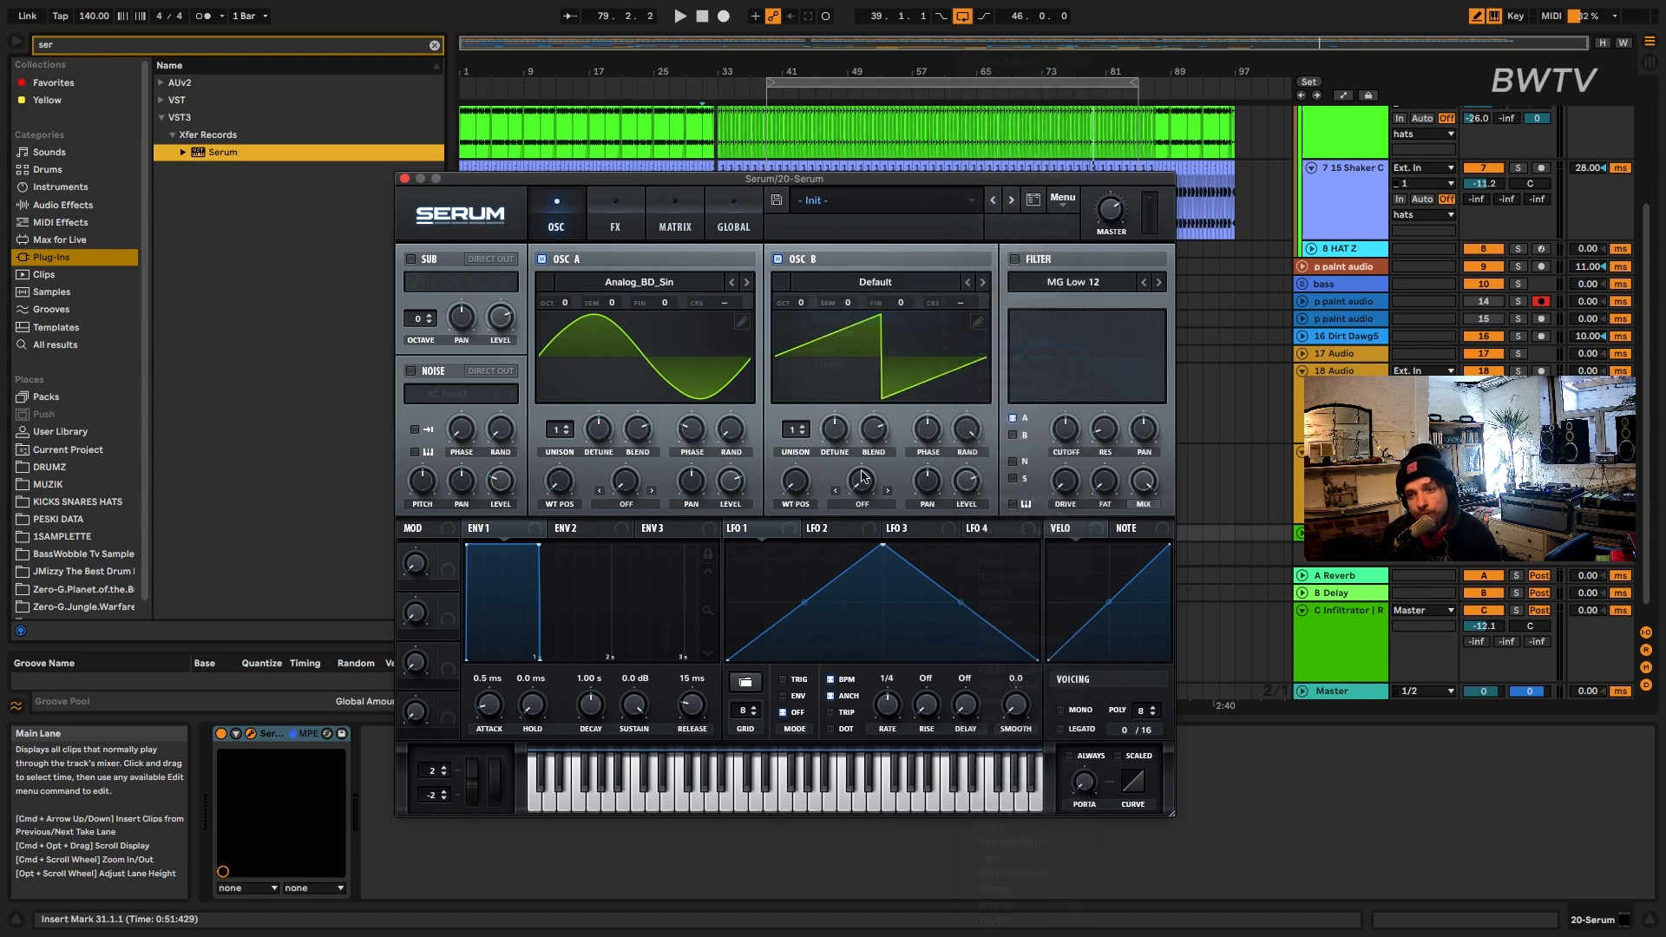
- Bend LFO 1's rising slope into a steep curve and assign it to Osc B's wavetable position
left_click_drag(804, 602, 771, 540)
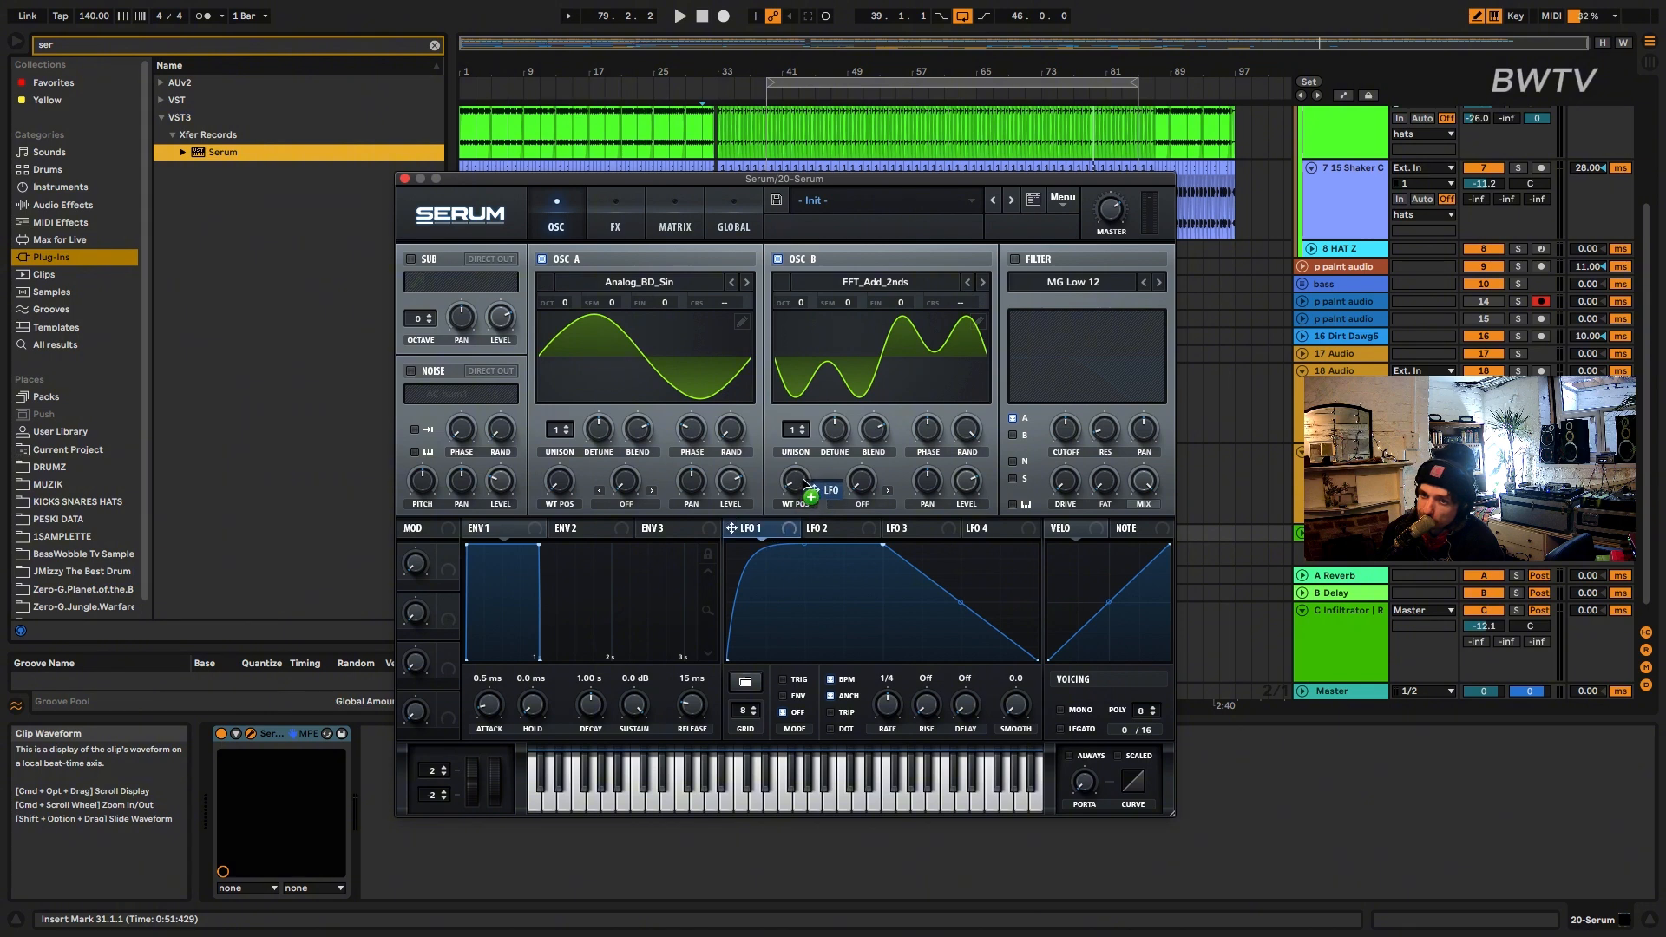
left_click_drag(804, 483, 795, 483)
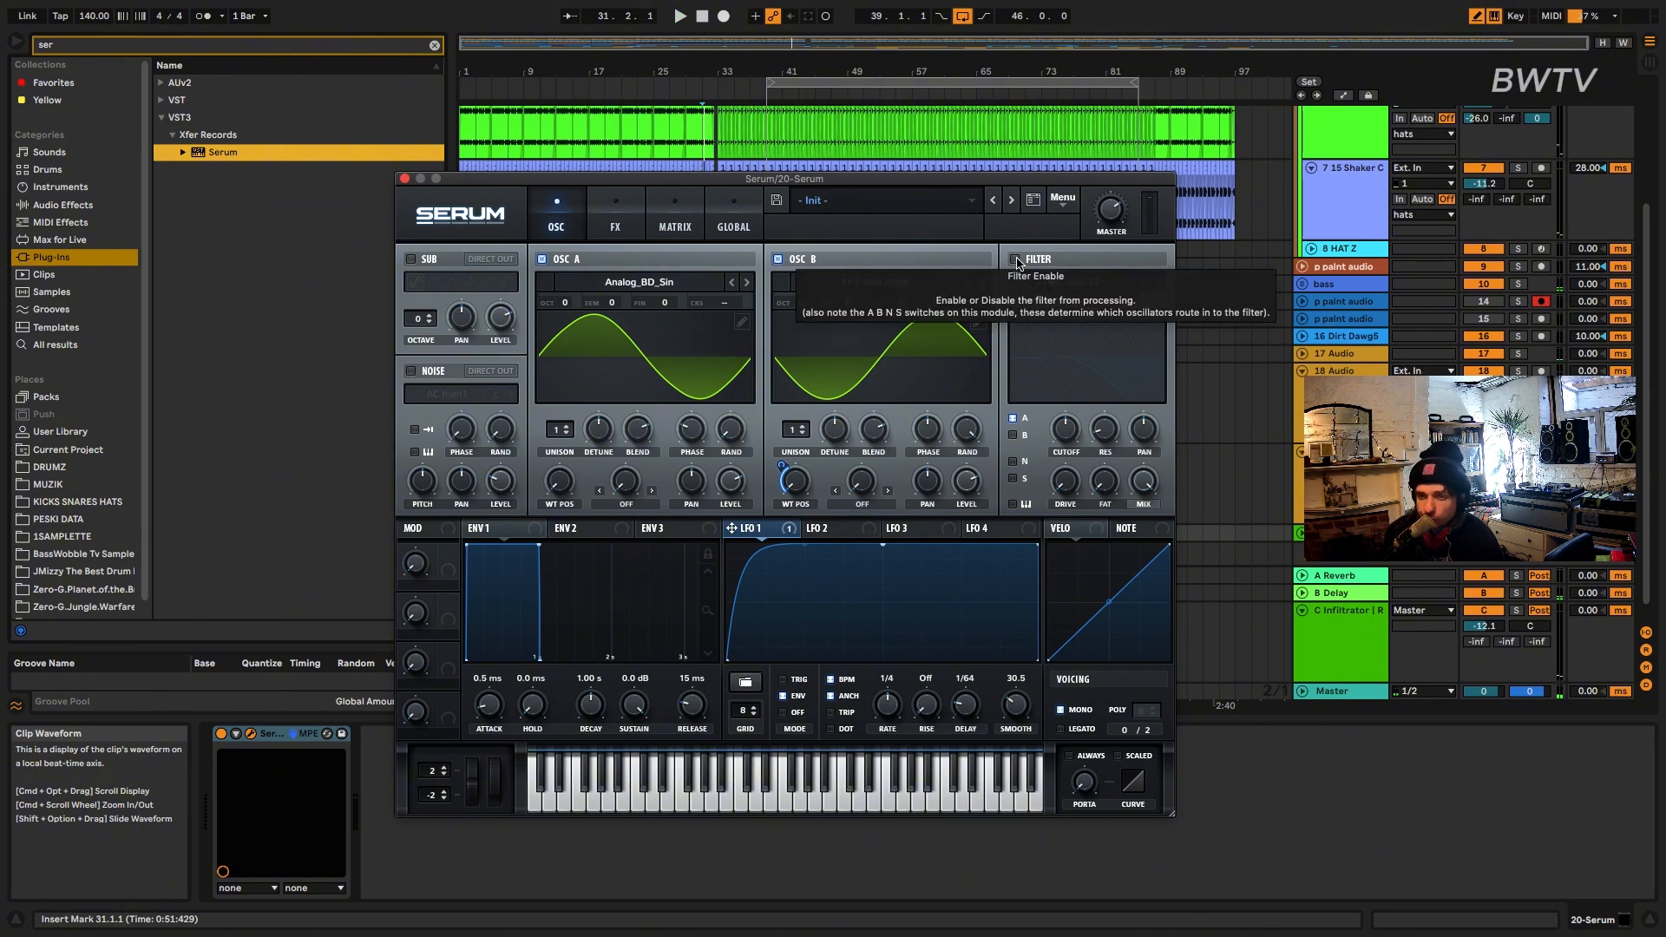
- Enable Serum's MG Low 12 filter and lower its resonance during playback
left_click(1016, 262)
key("space")
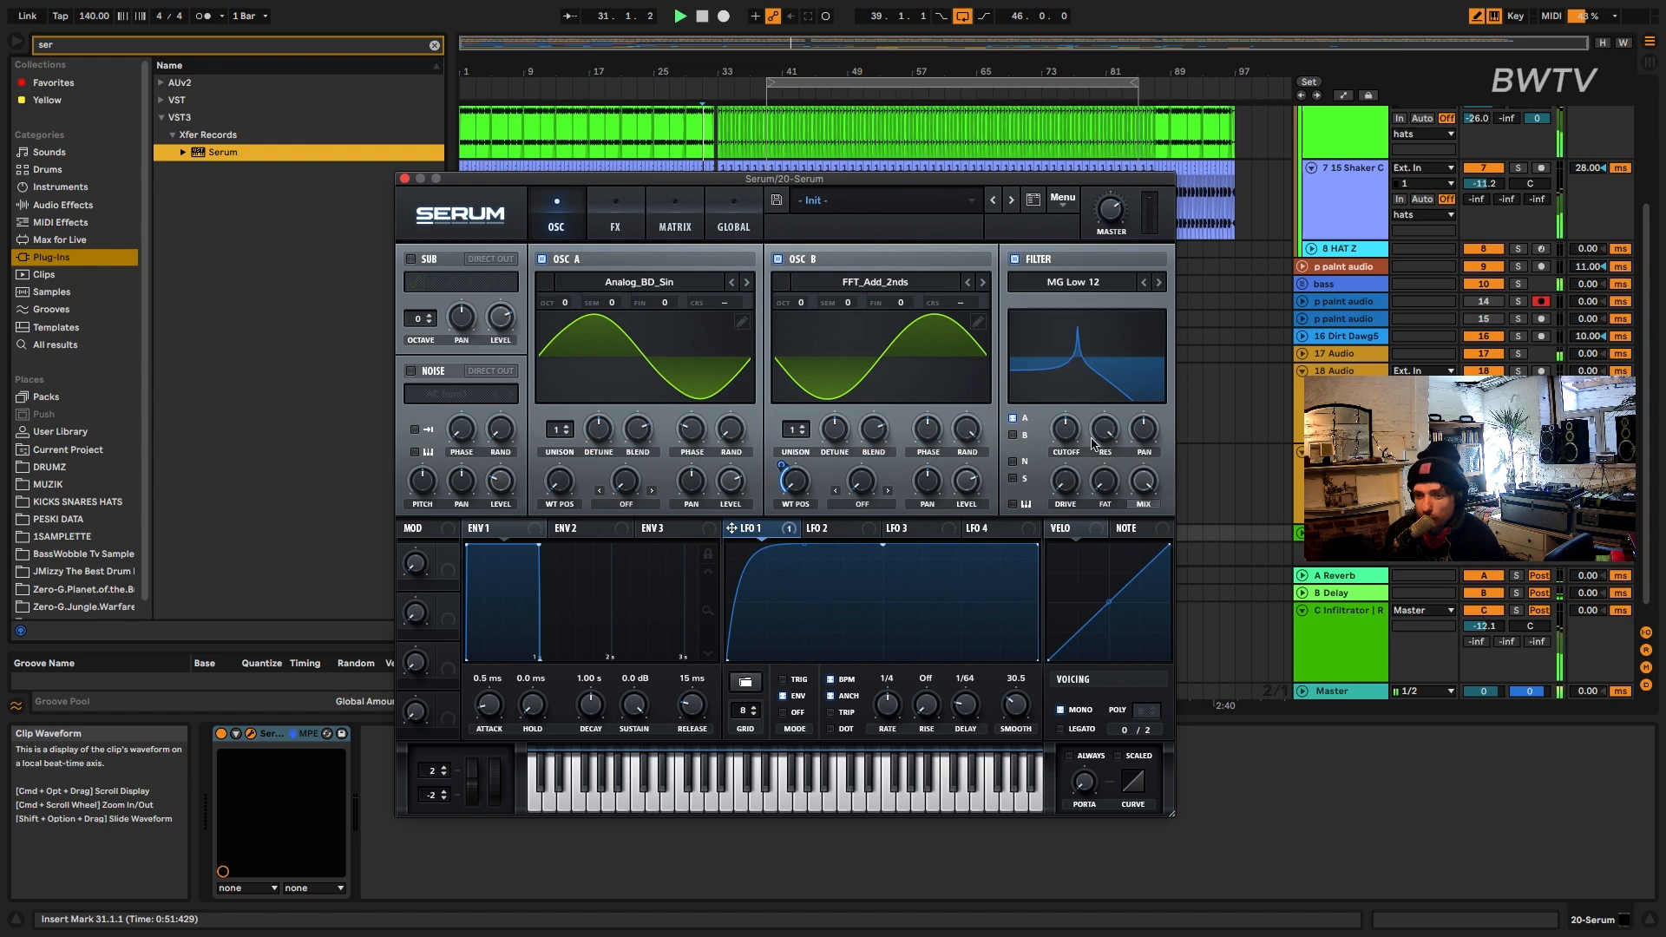
left_click_drag(1093, 443, 1090, 487)
- Duplicate the two-bar Serum clip at bar 65 repeatedly until the copies reach bar 85
left_click(985, 532)
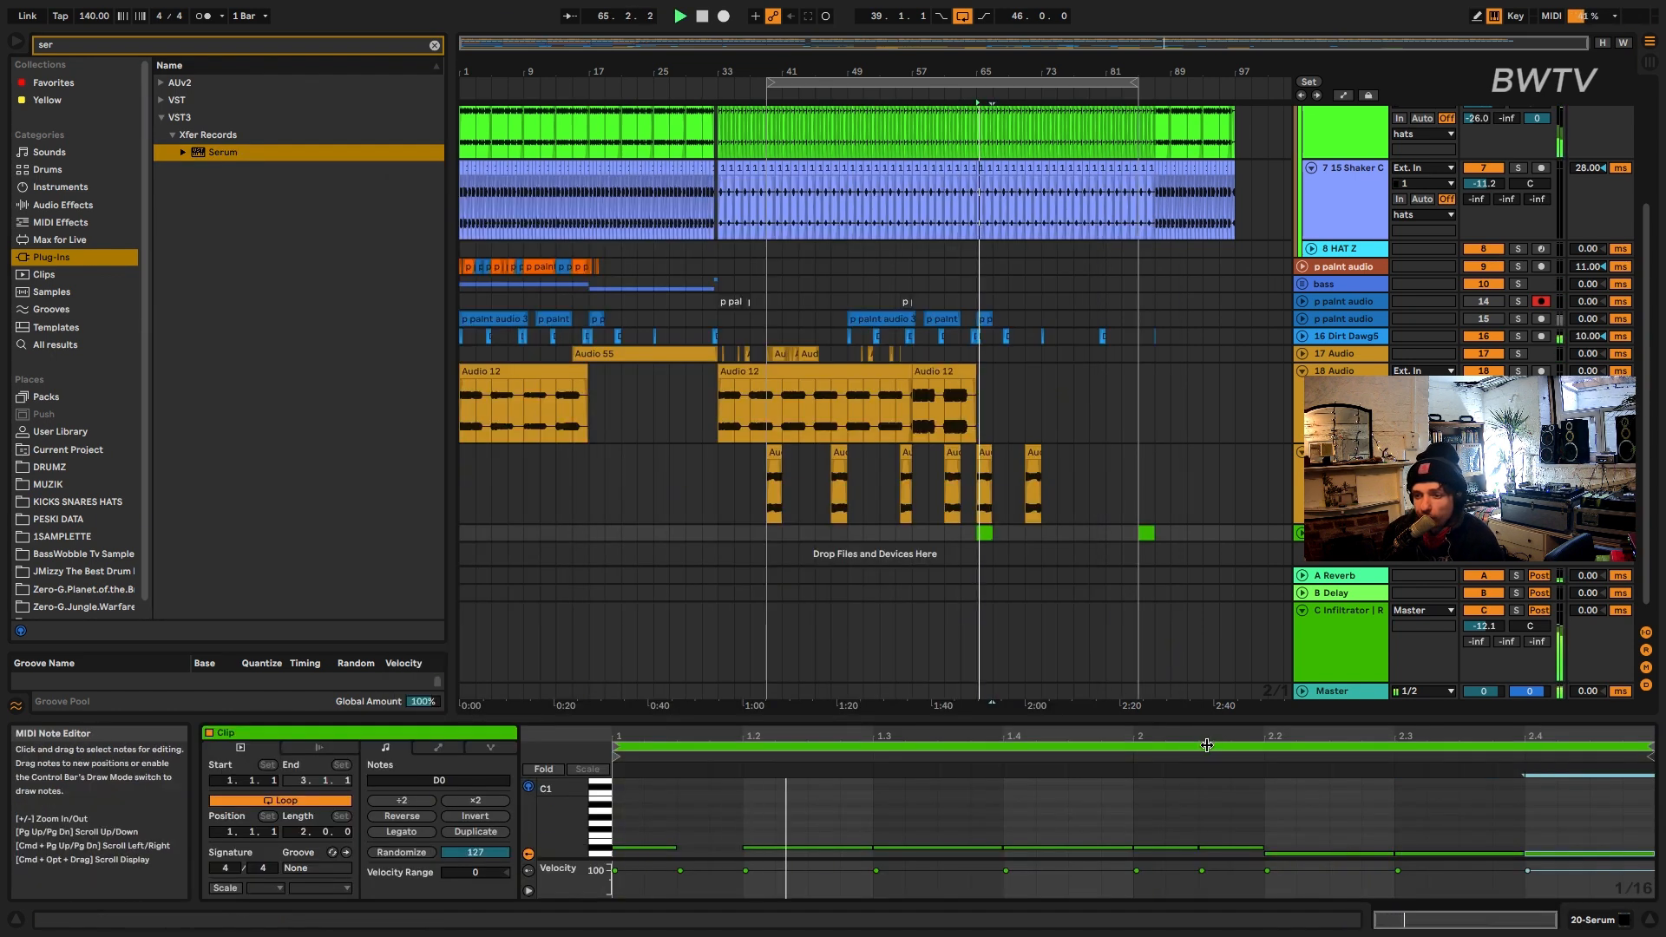
key("super+d")
key("super+d")
key("super+d")
key("super+d")
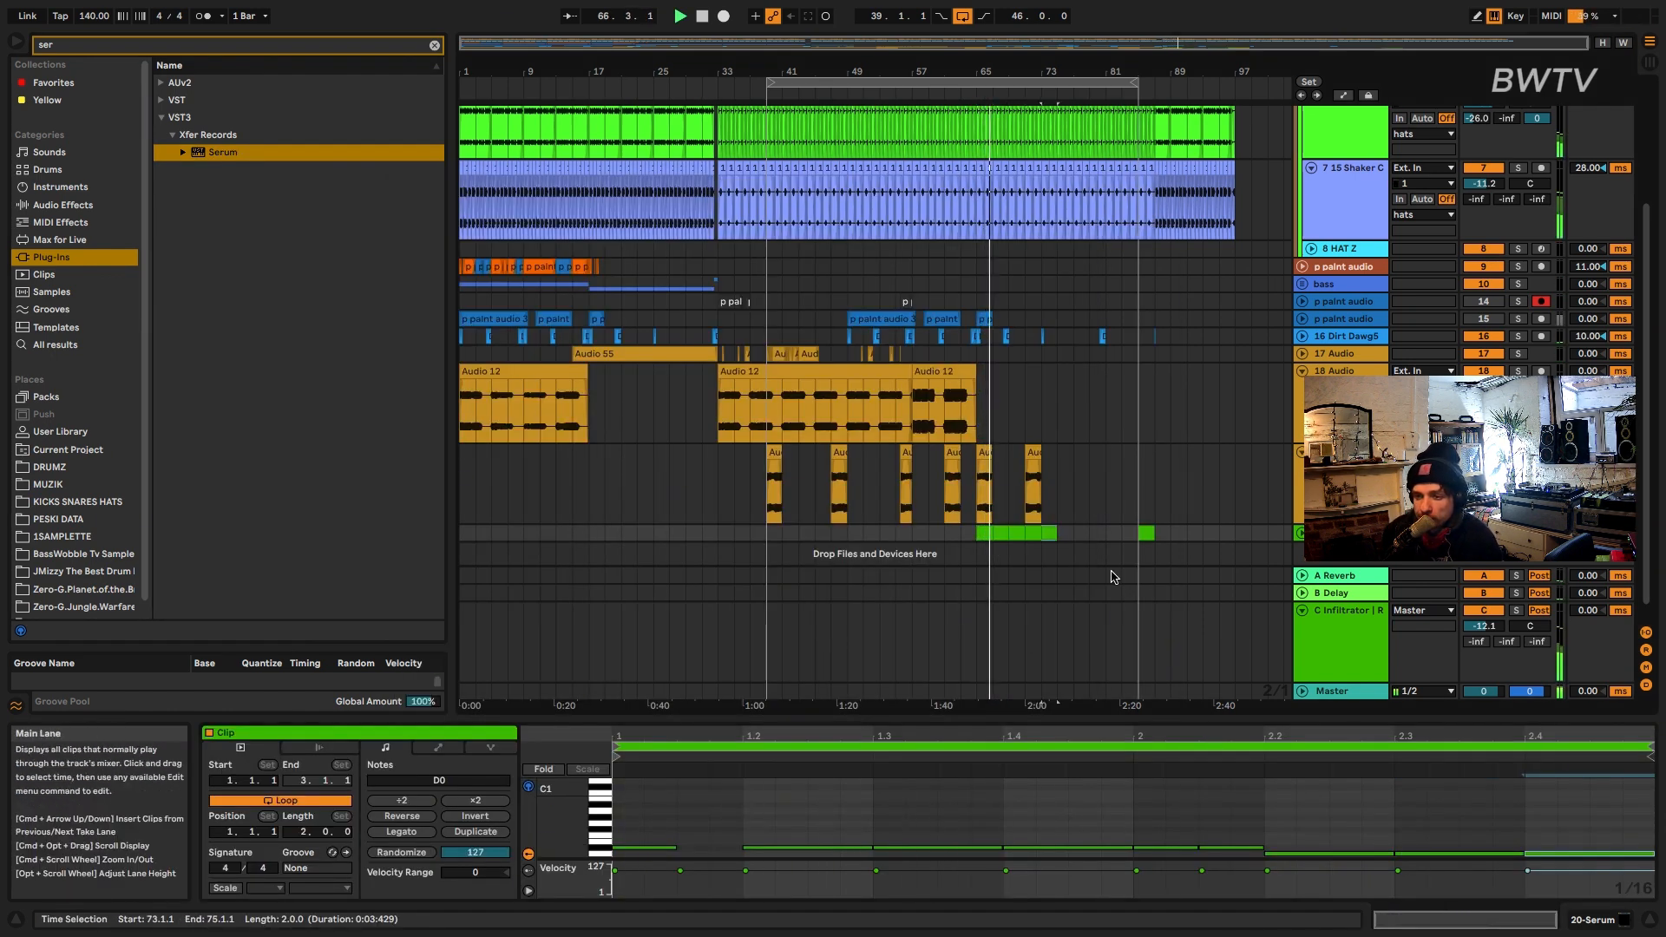
key("super+d")
key("super+d")
- Route Osc B into Serum's filter and set the LFO 1-modulated cutoff to about 26 Hz
key("shift+Tab")
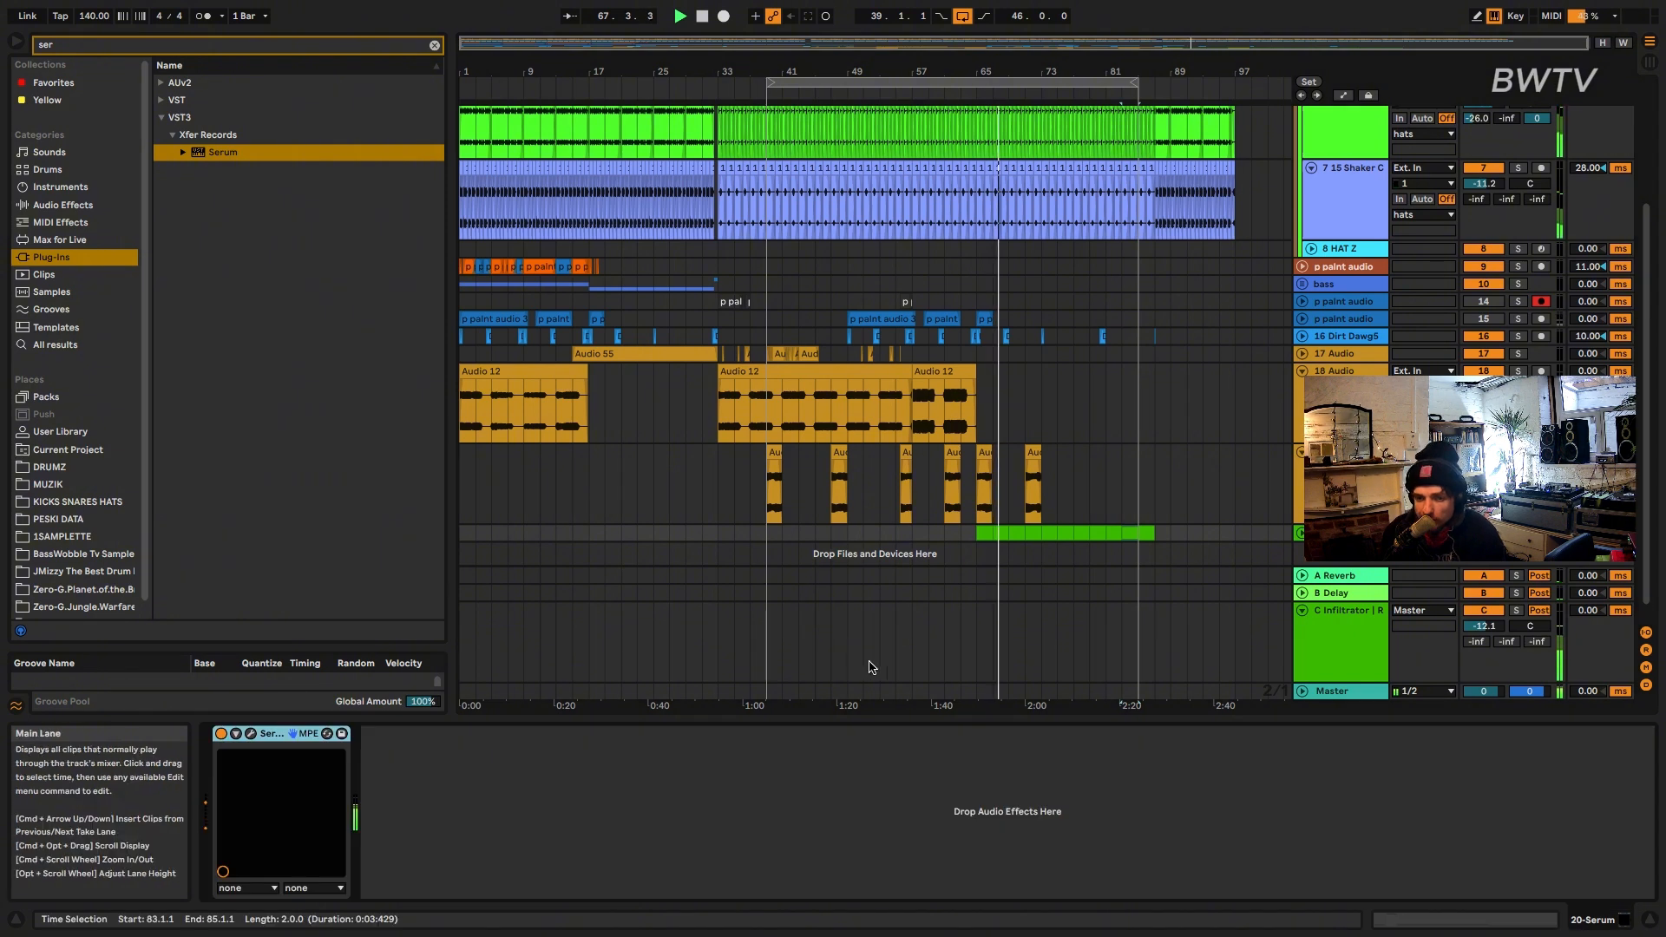
left_click(251, 735)
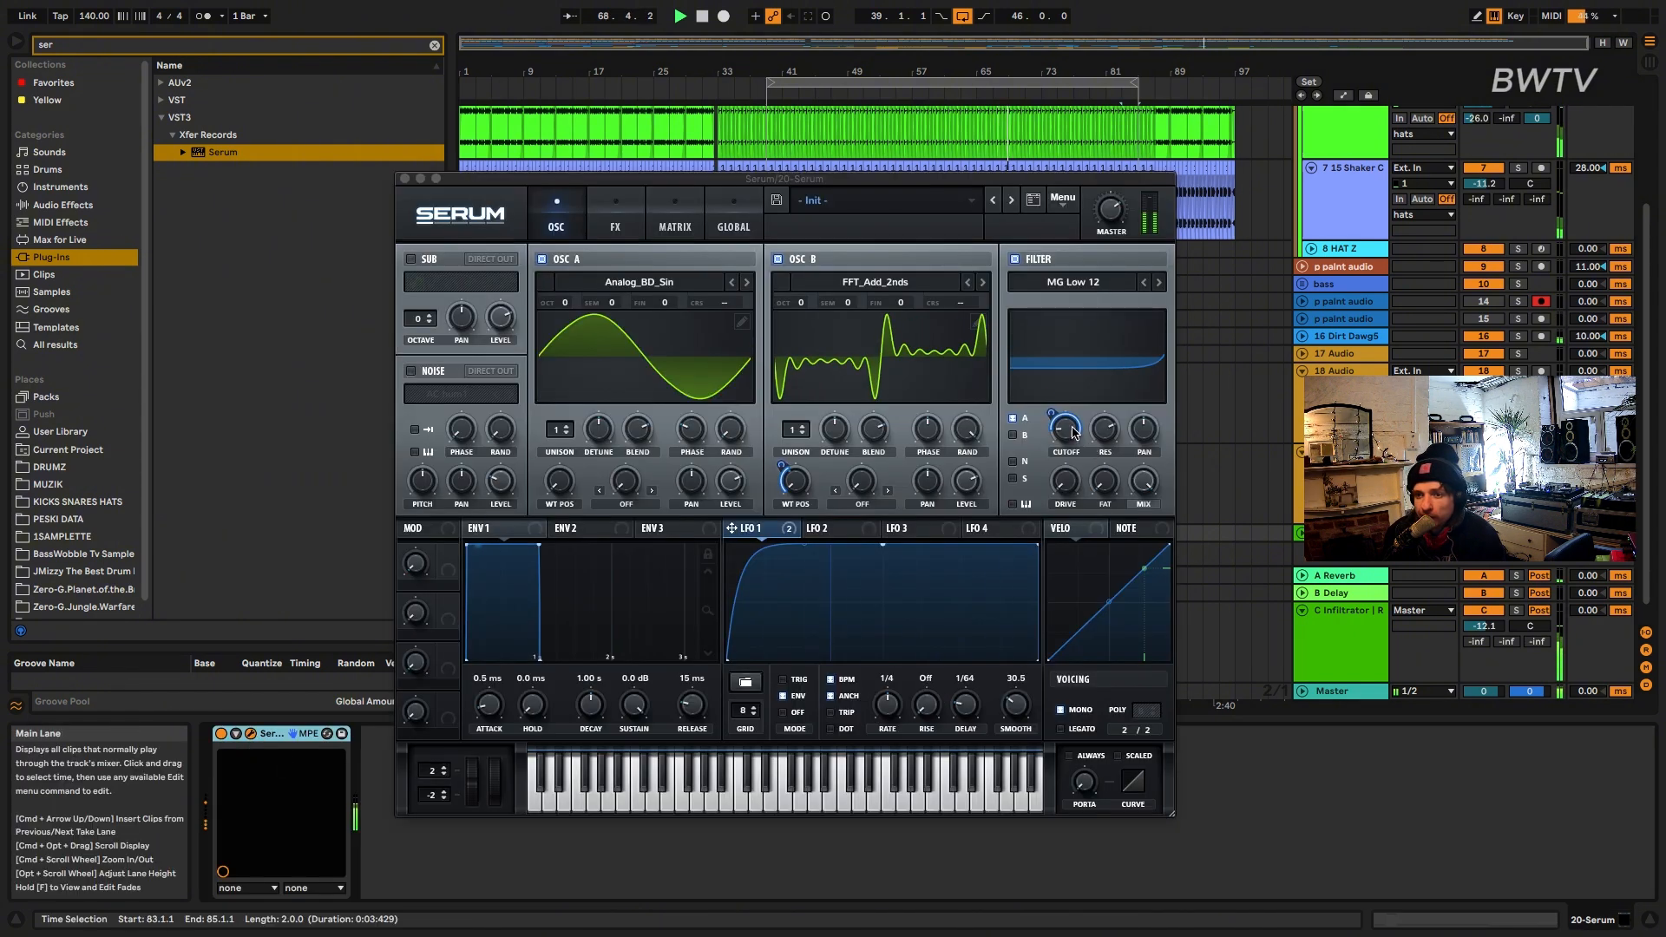
left_click_drag(1053, 444, 1041, 499)
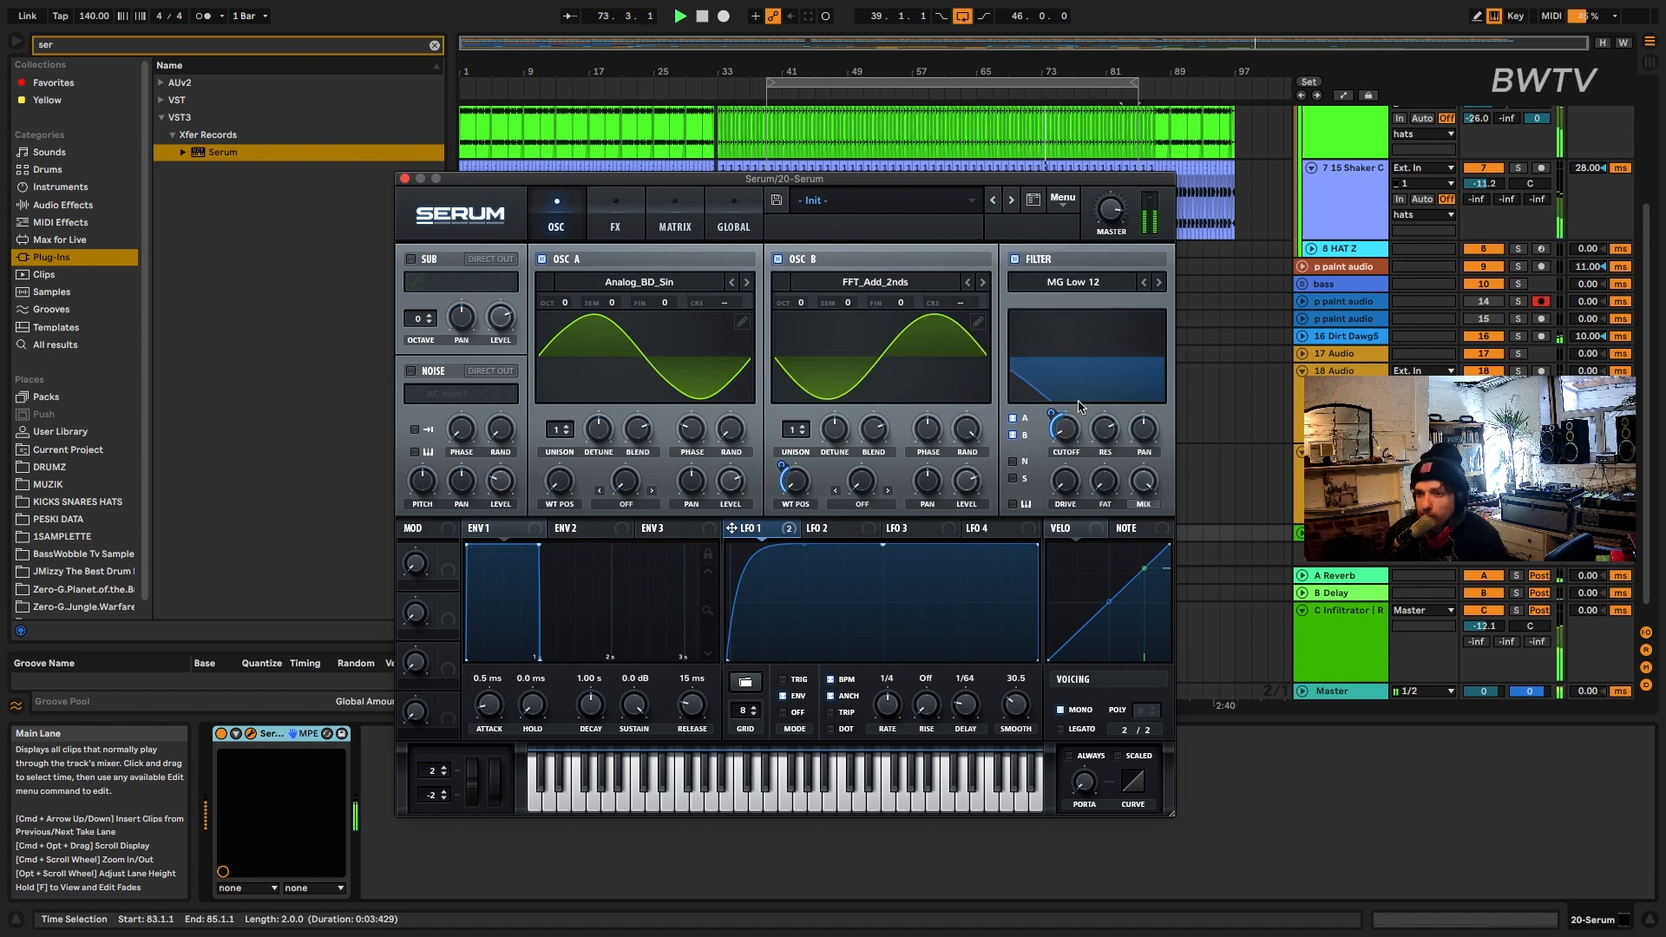
left_click_drag(1059, 439, 1066, 425)
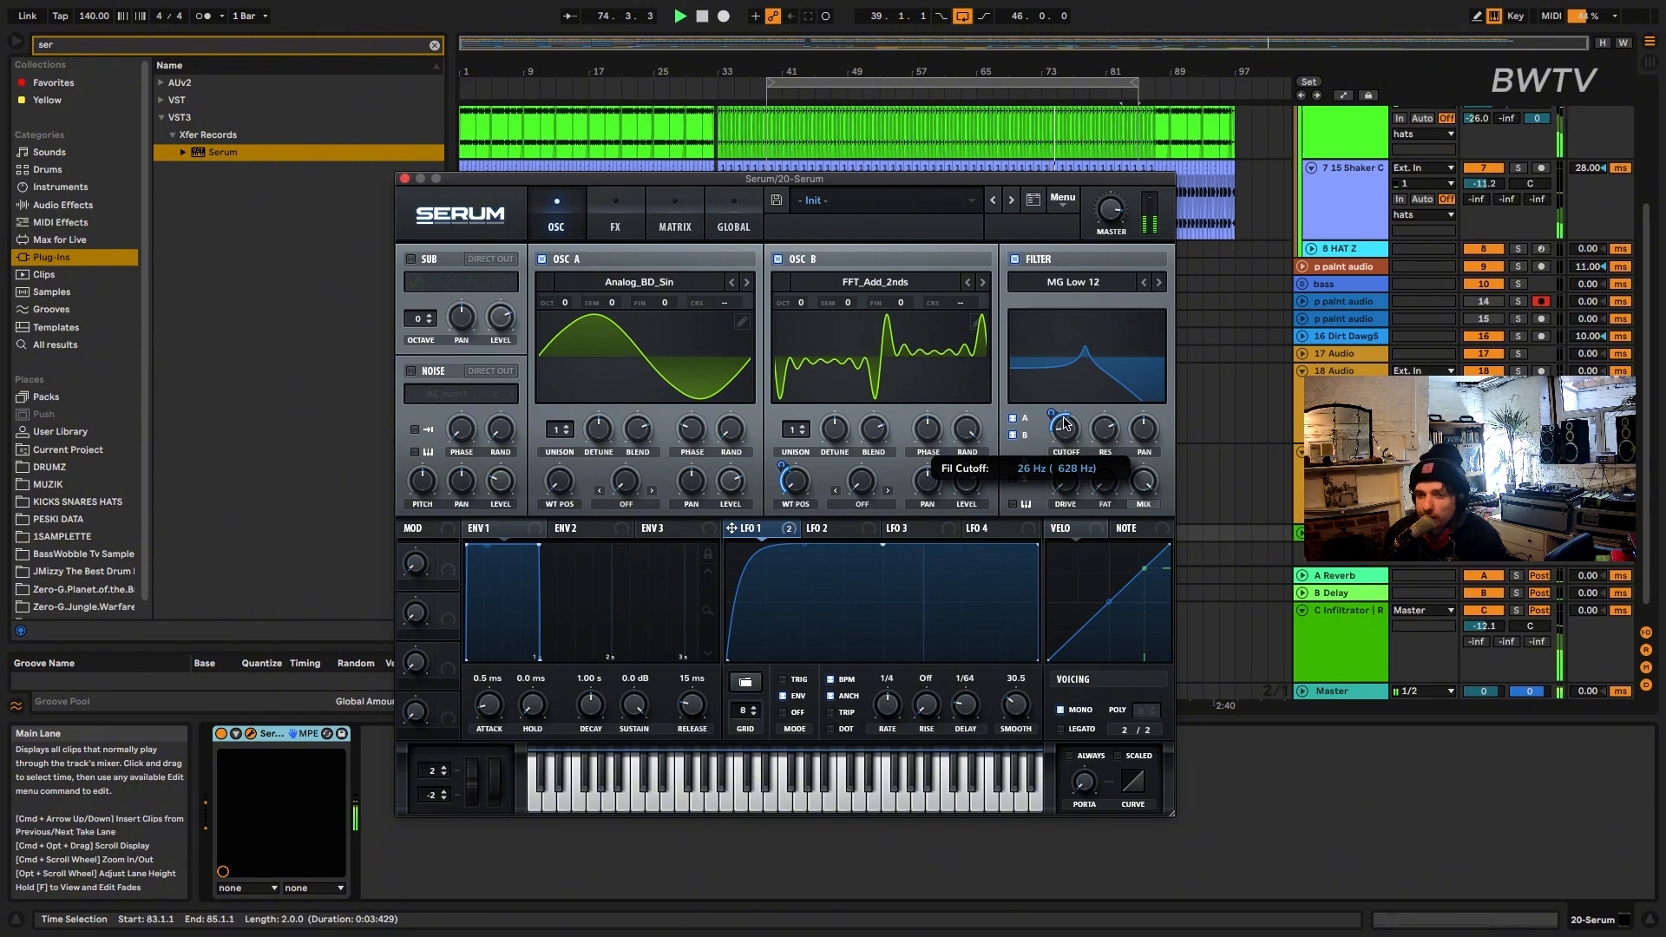
mouse_move(783, 475)
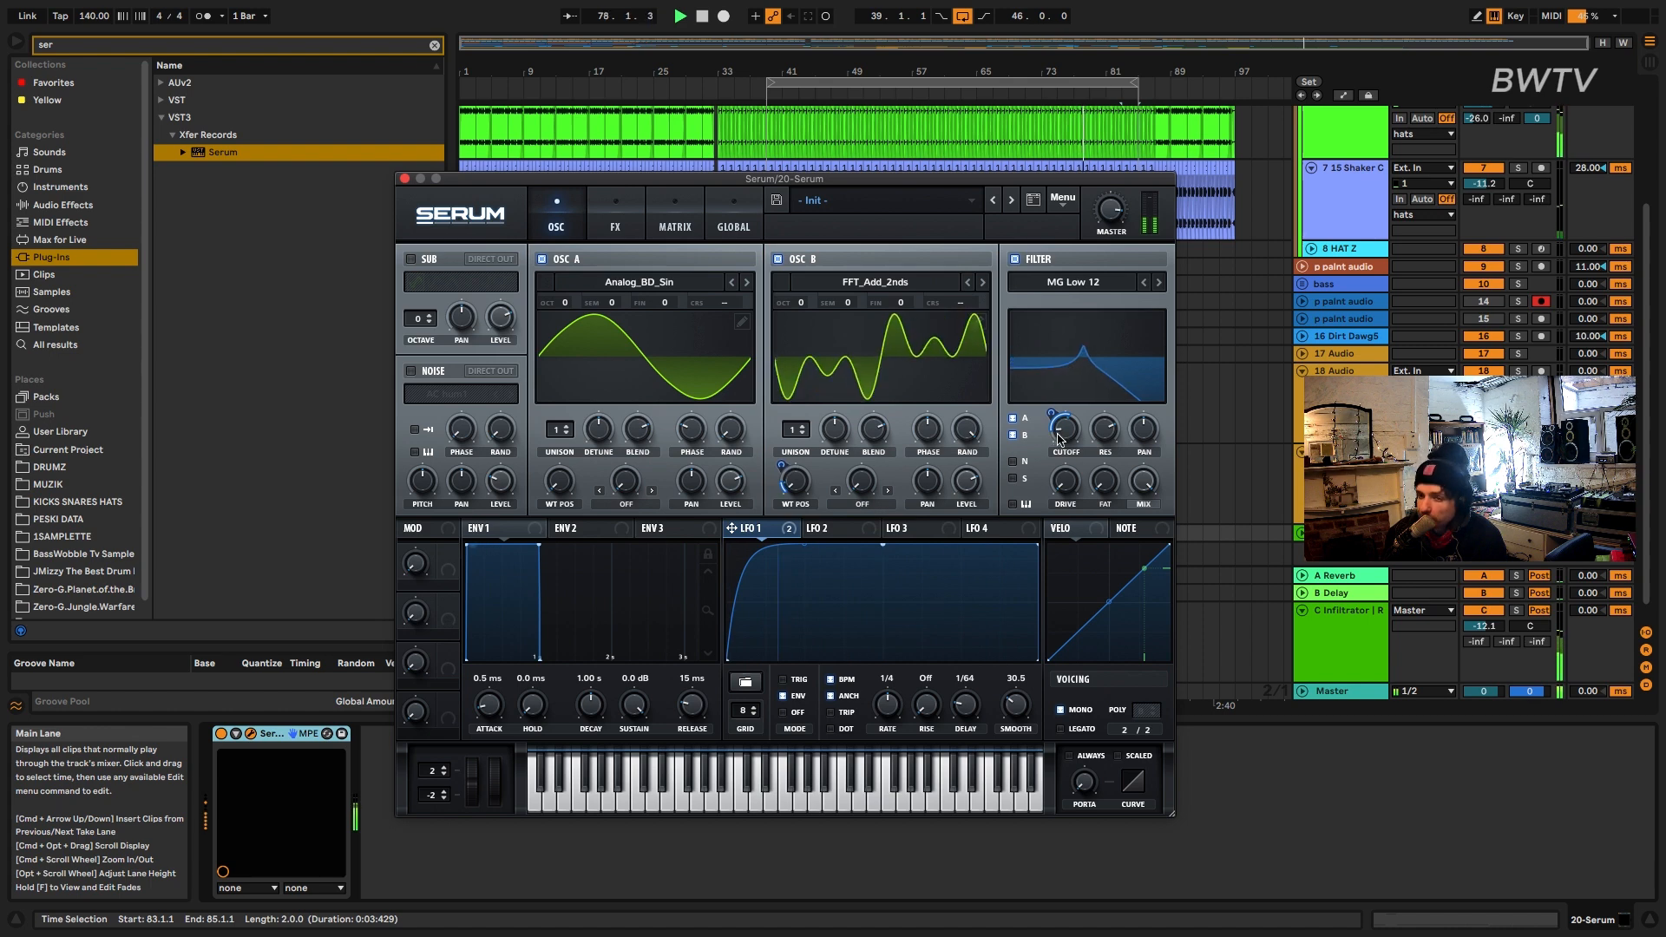
mouse_move(1074, 488)
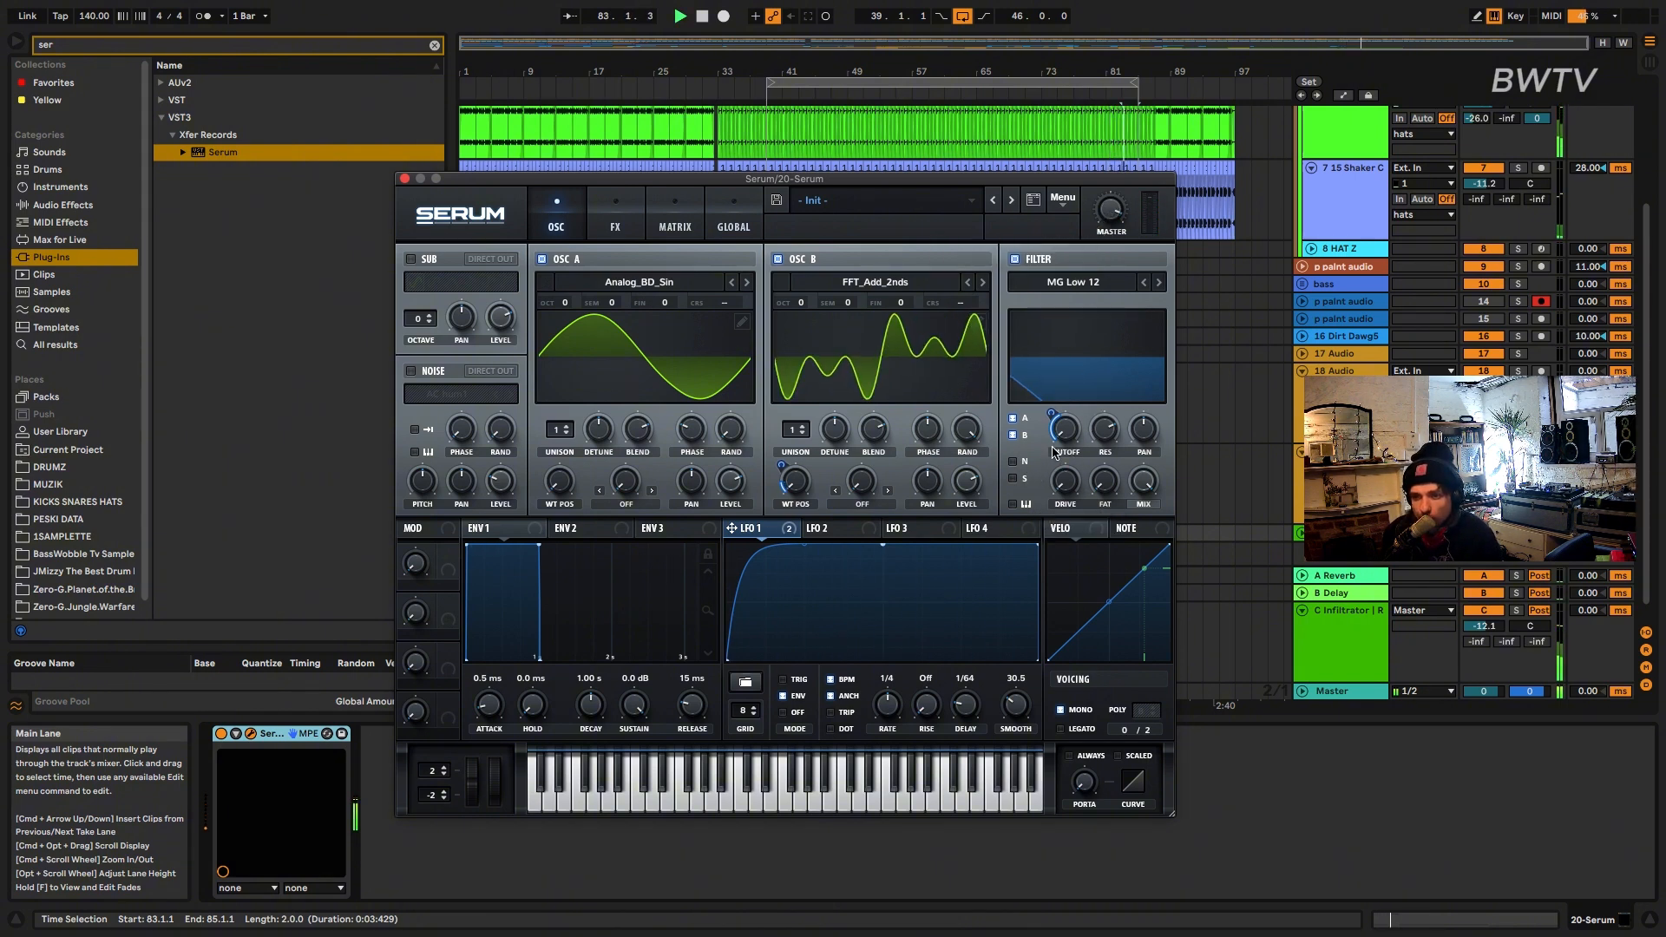
mouse_move(1055, 432)
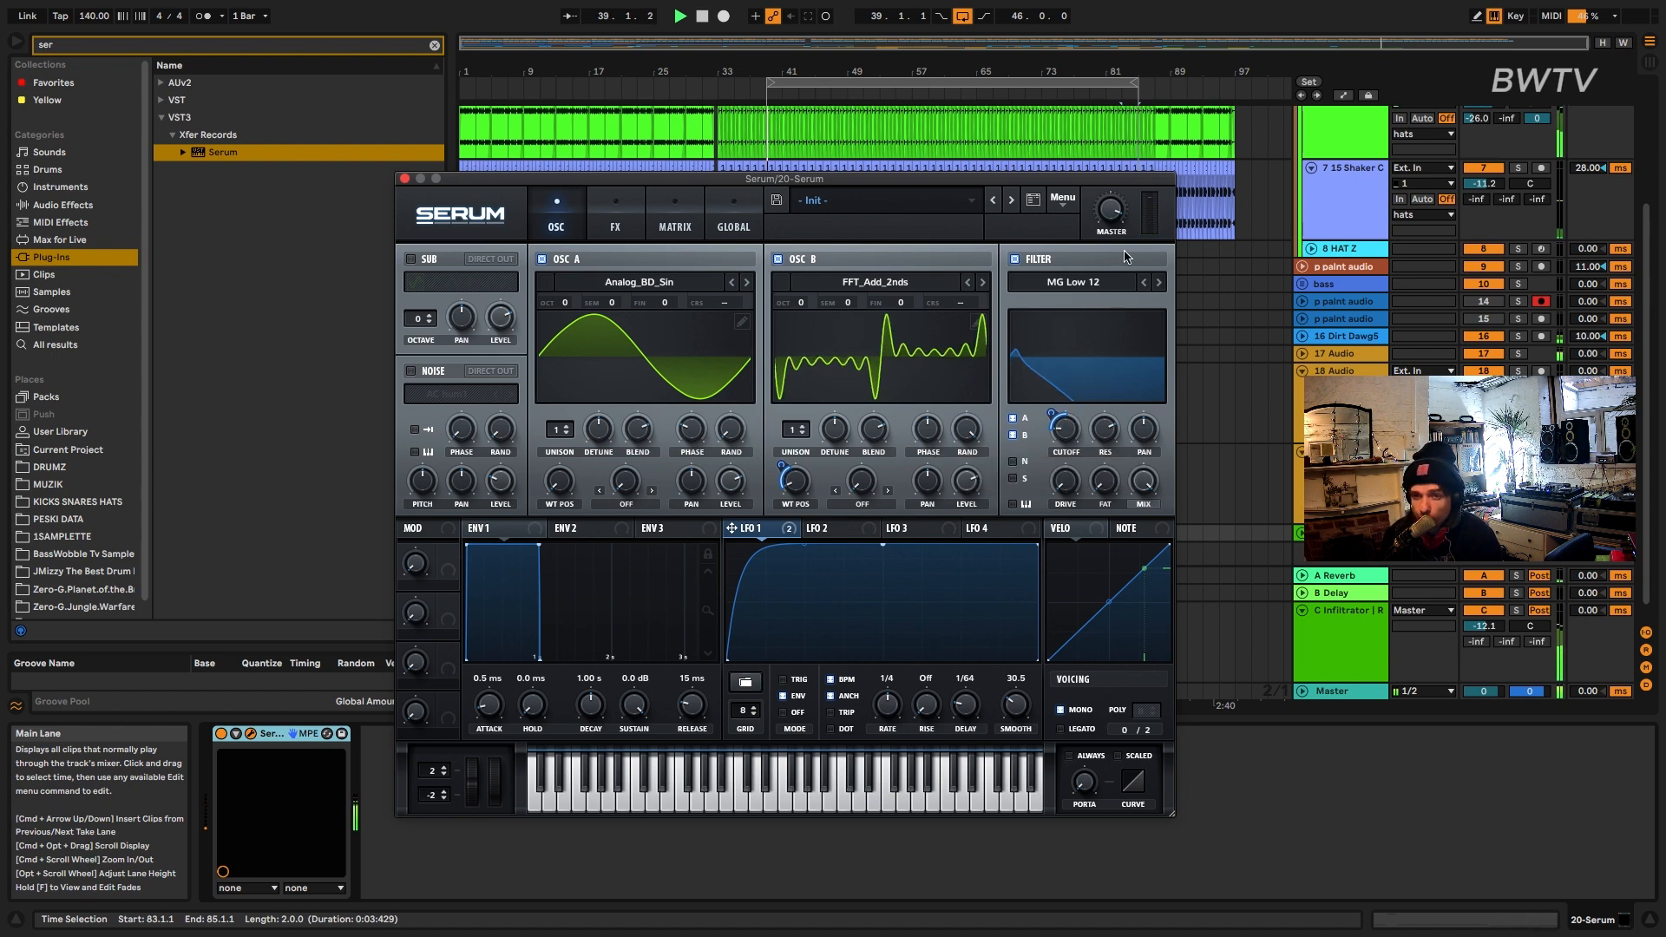
- Add Serum's Compressor effect and set its release to about 136 ms
left_click(611, 205)
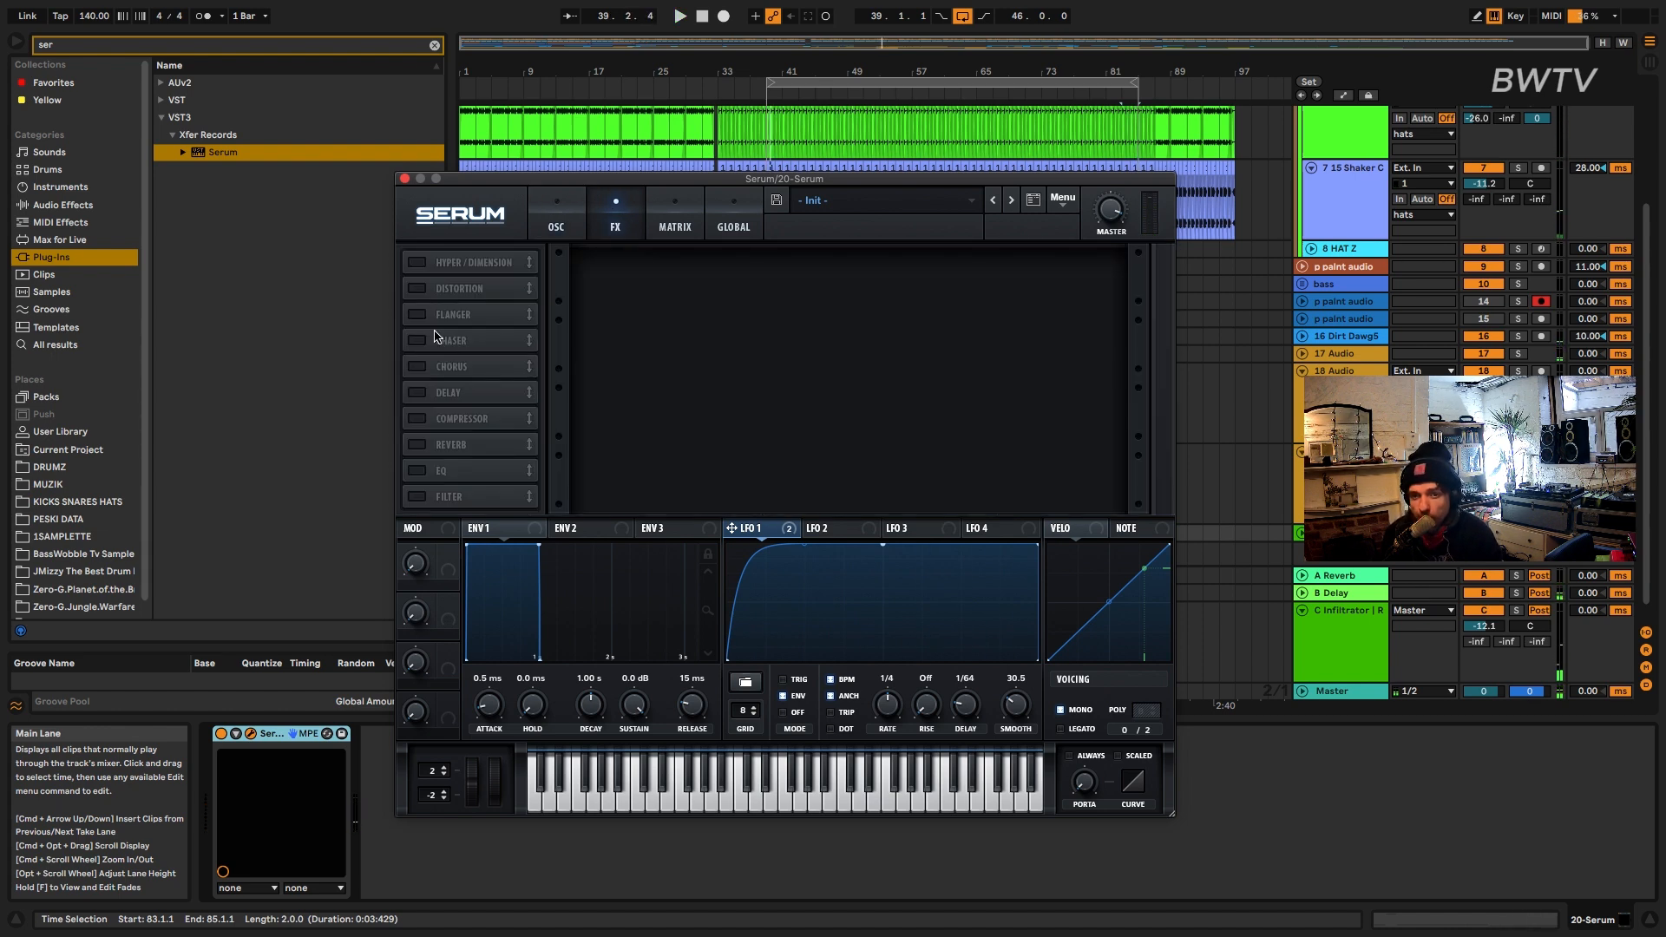
left_click(418, 419)
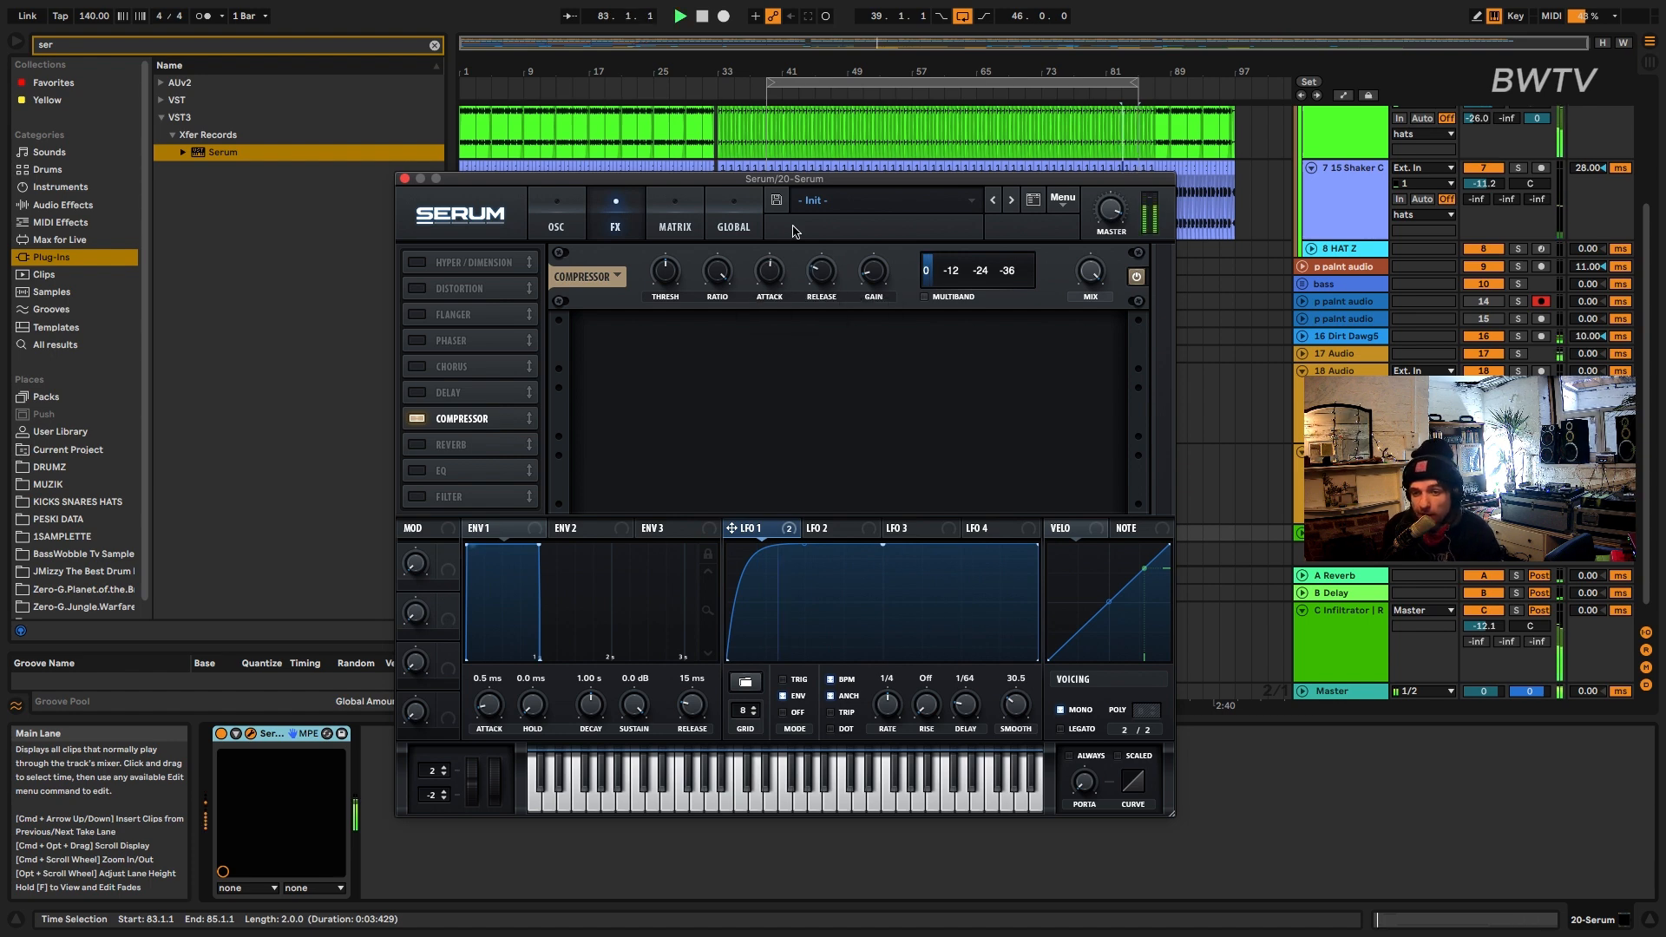
mouse_move(770, 287)
mouse_move(824, 268)
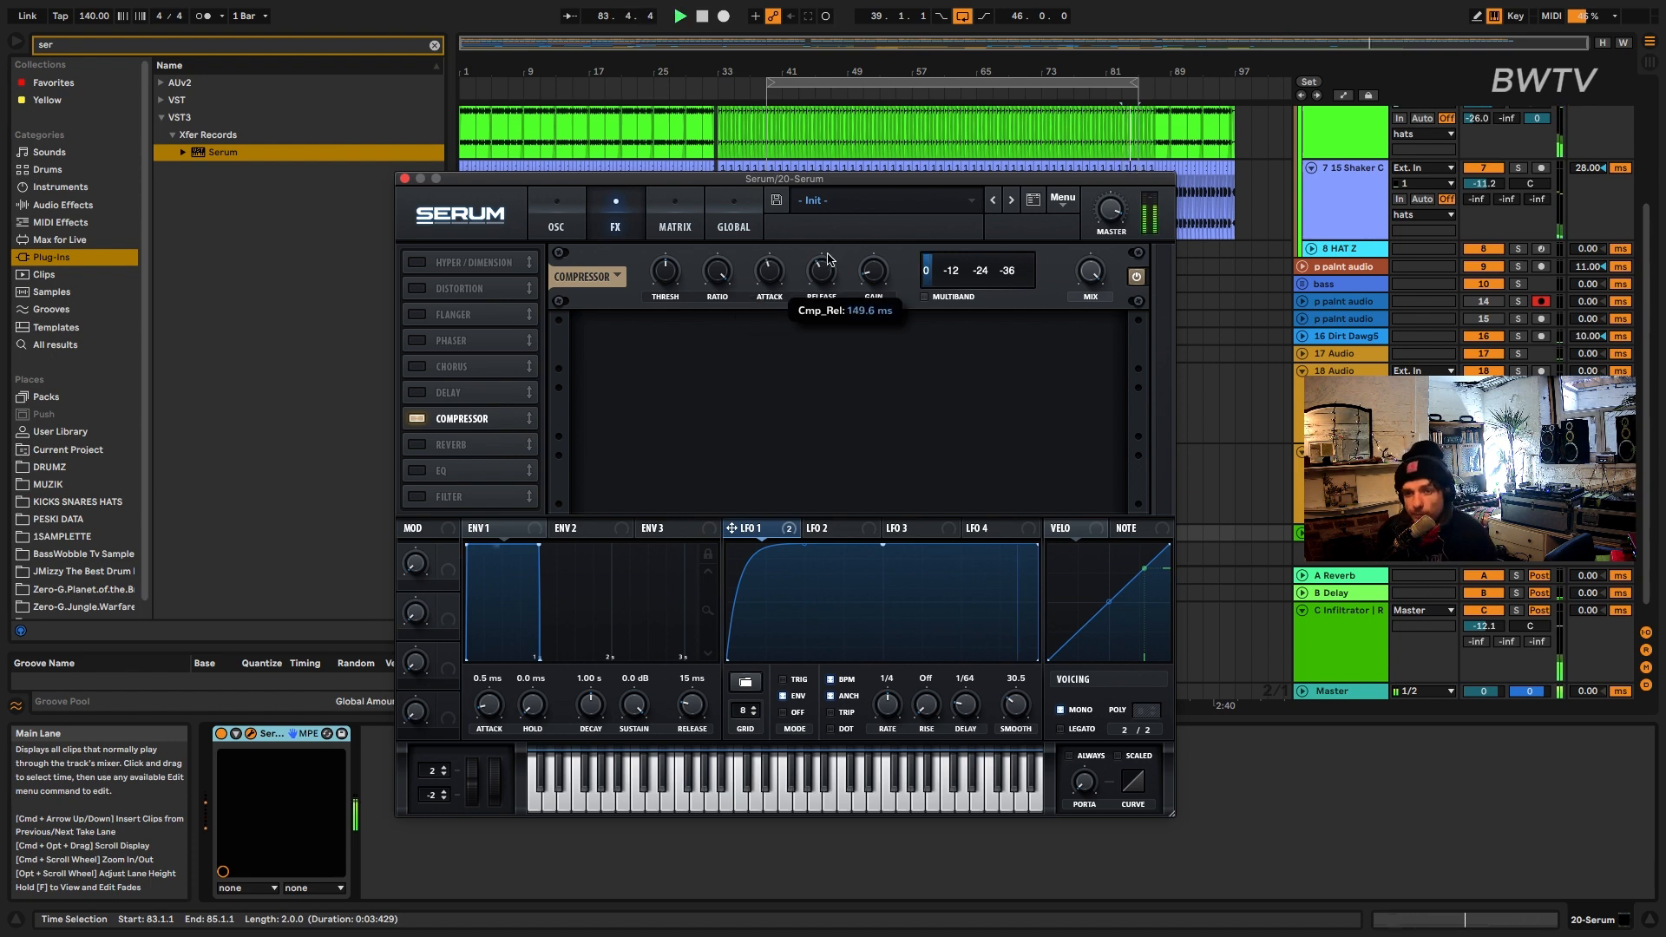
left_click_drag(828, 258, 852, 222)
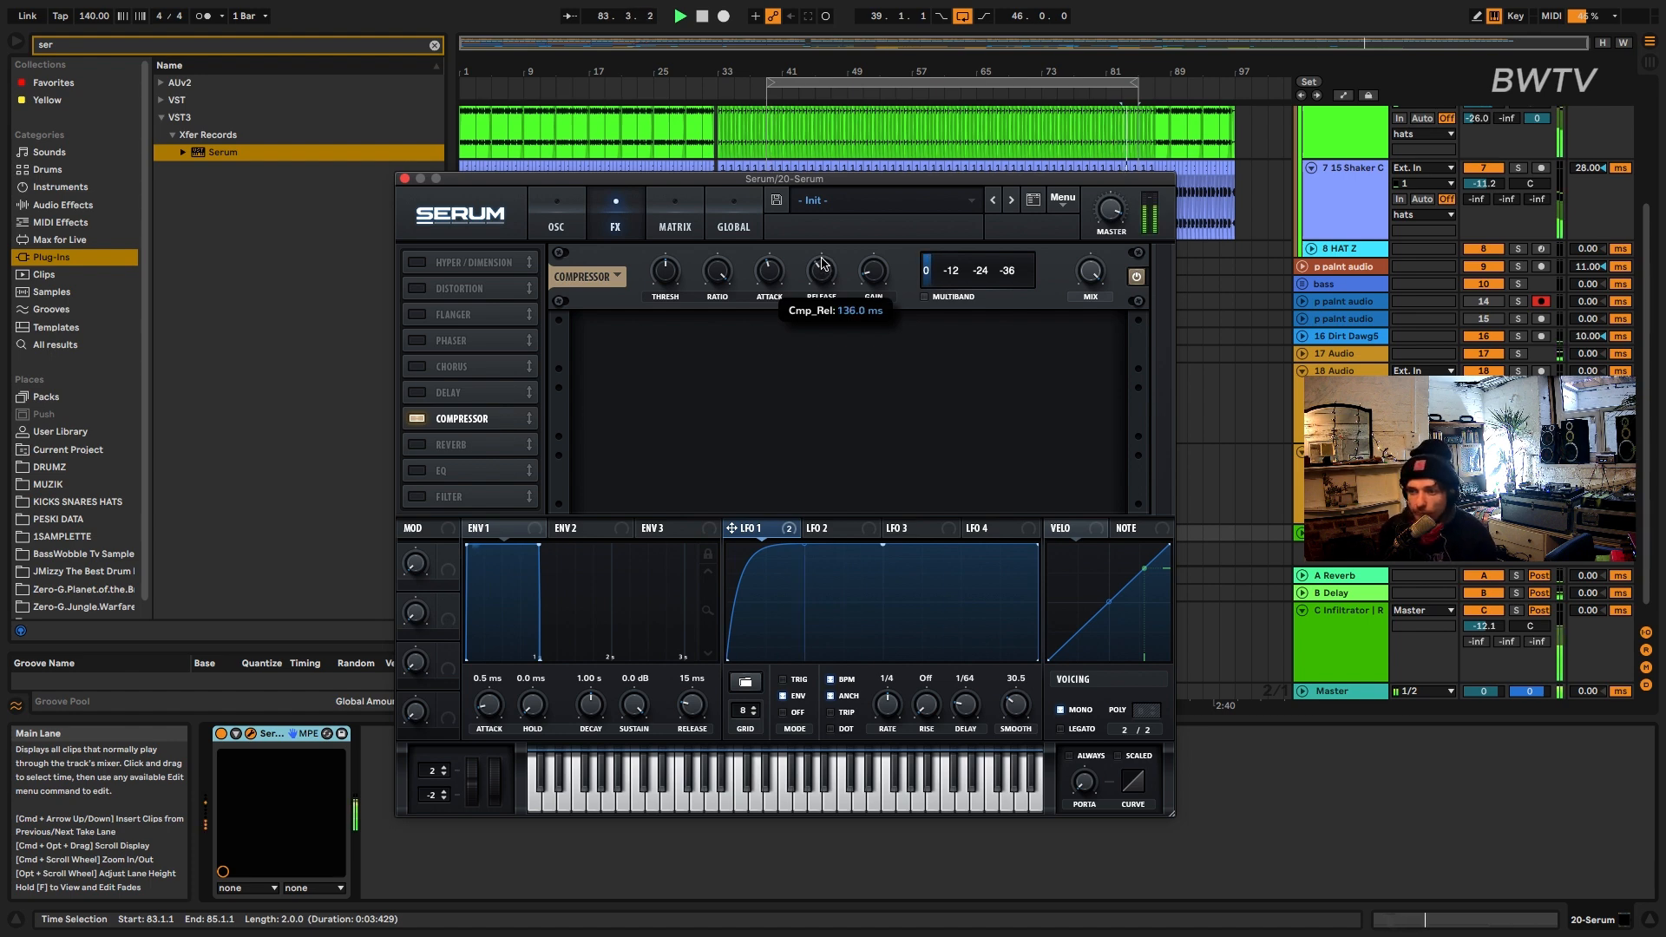
- Add Serum's EQ effect with both bands as peaks, cutting the high band around 674 Hz
left_click(416, 472)
left_click(898, 344)
left_click_drag(1030, 339, 1015, 381)
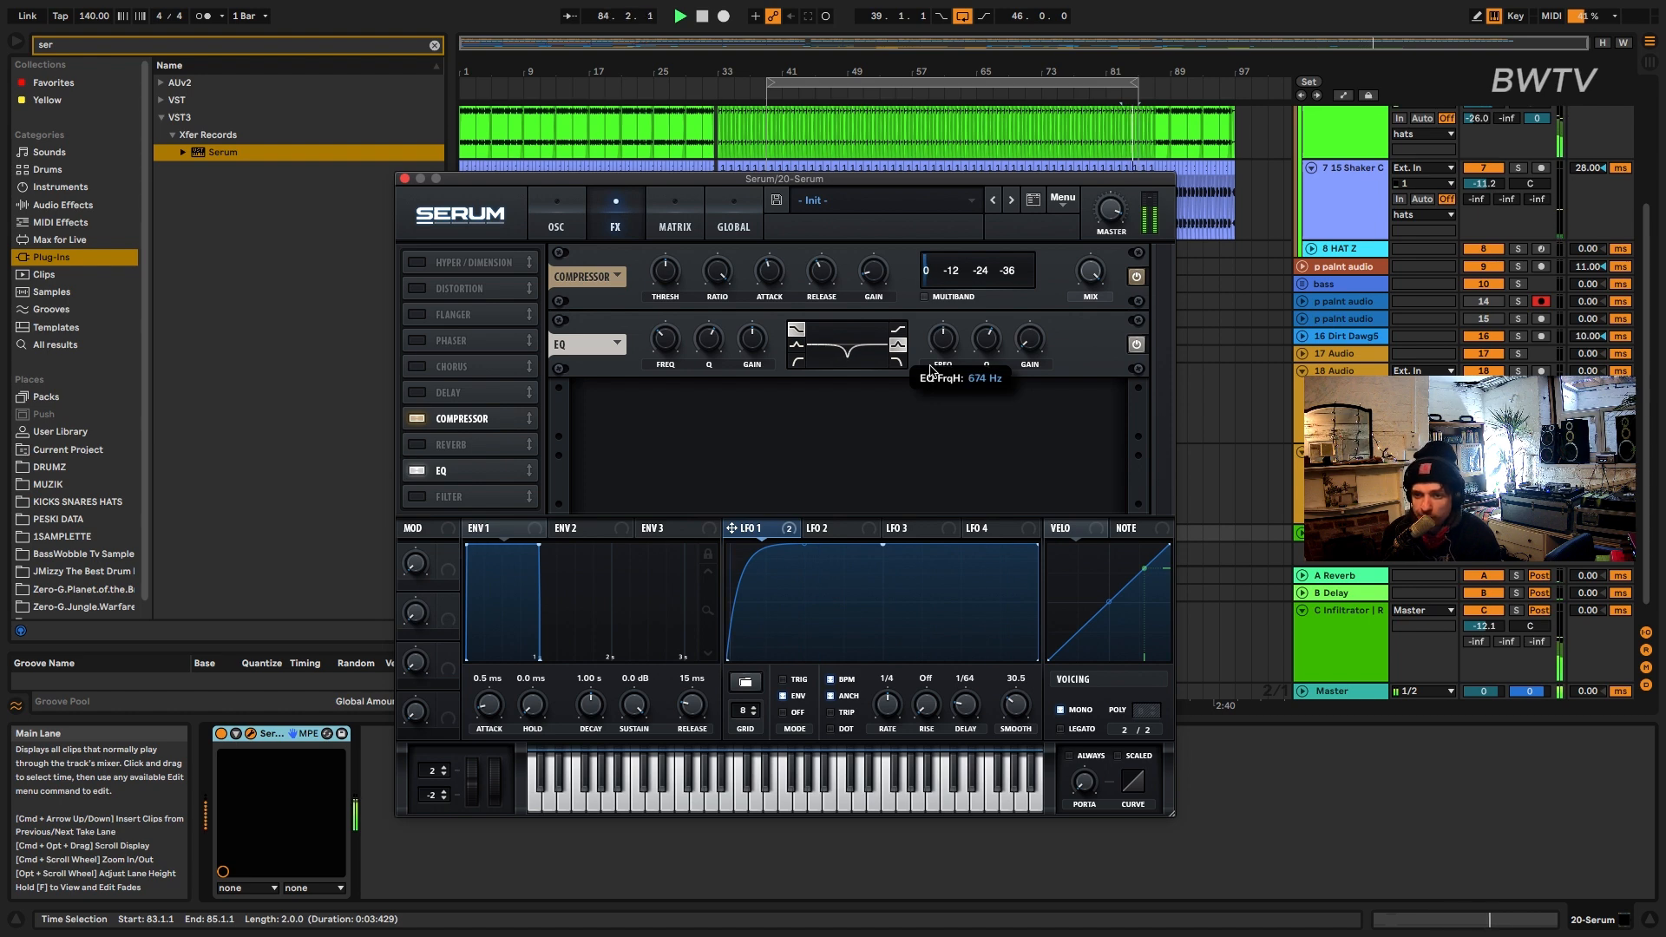
left_click(797, 345)
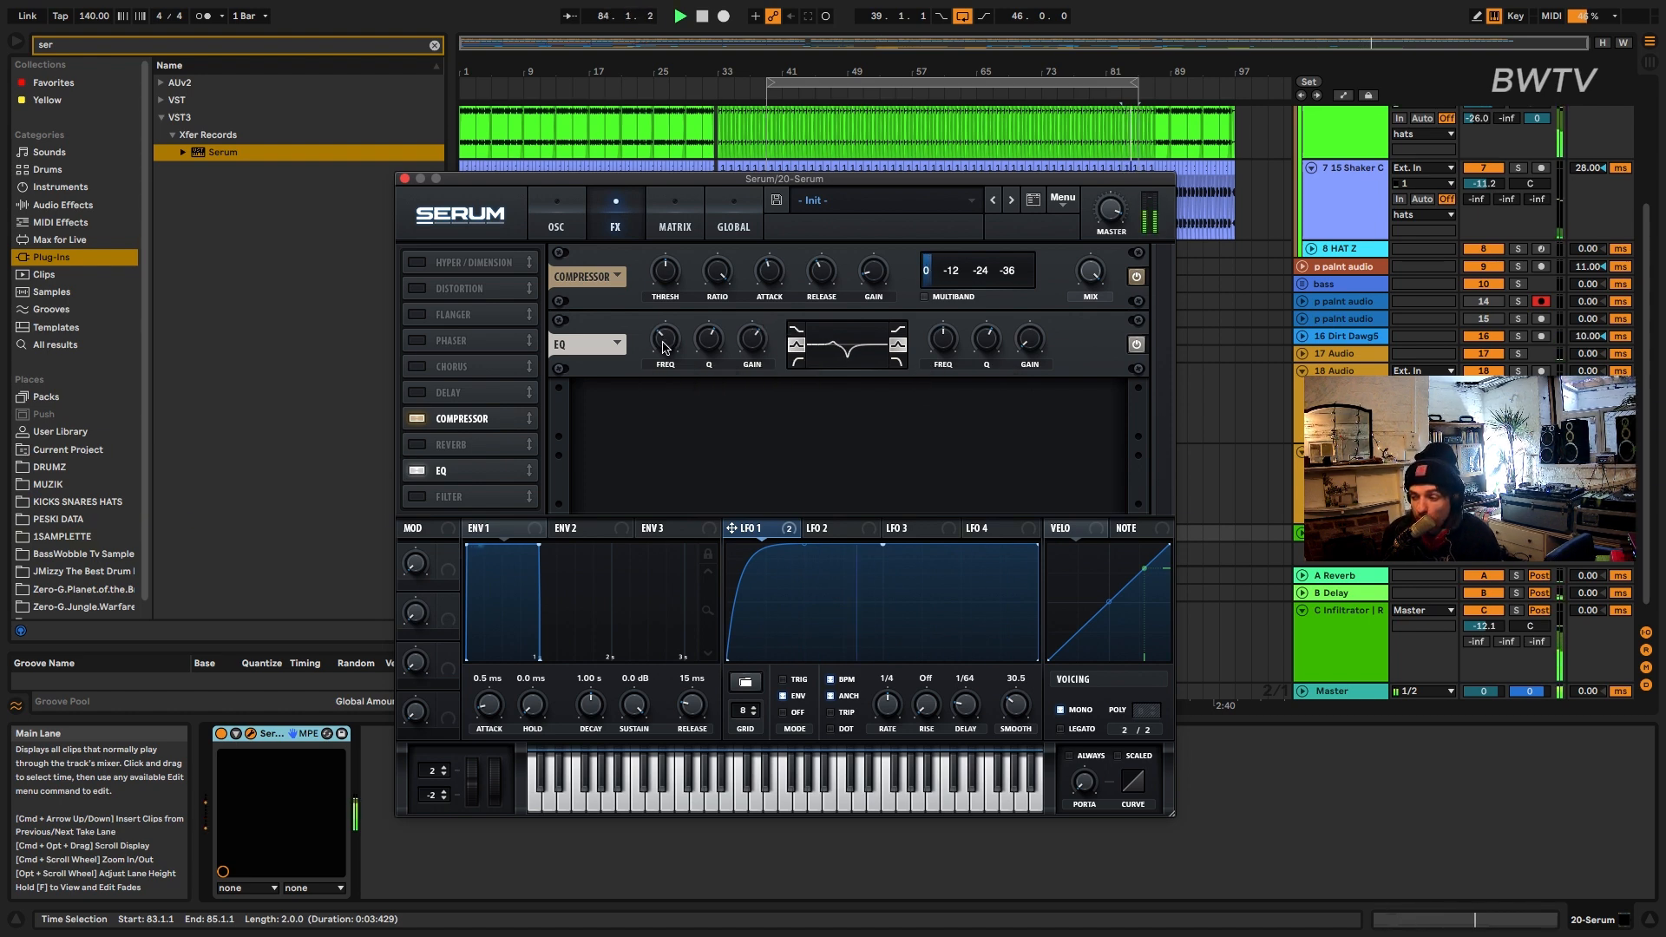
key("space")
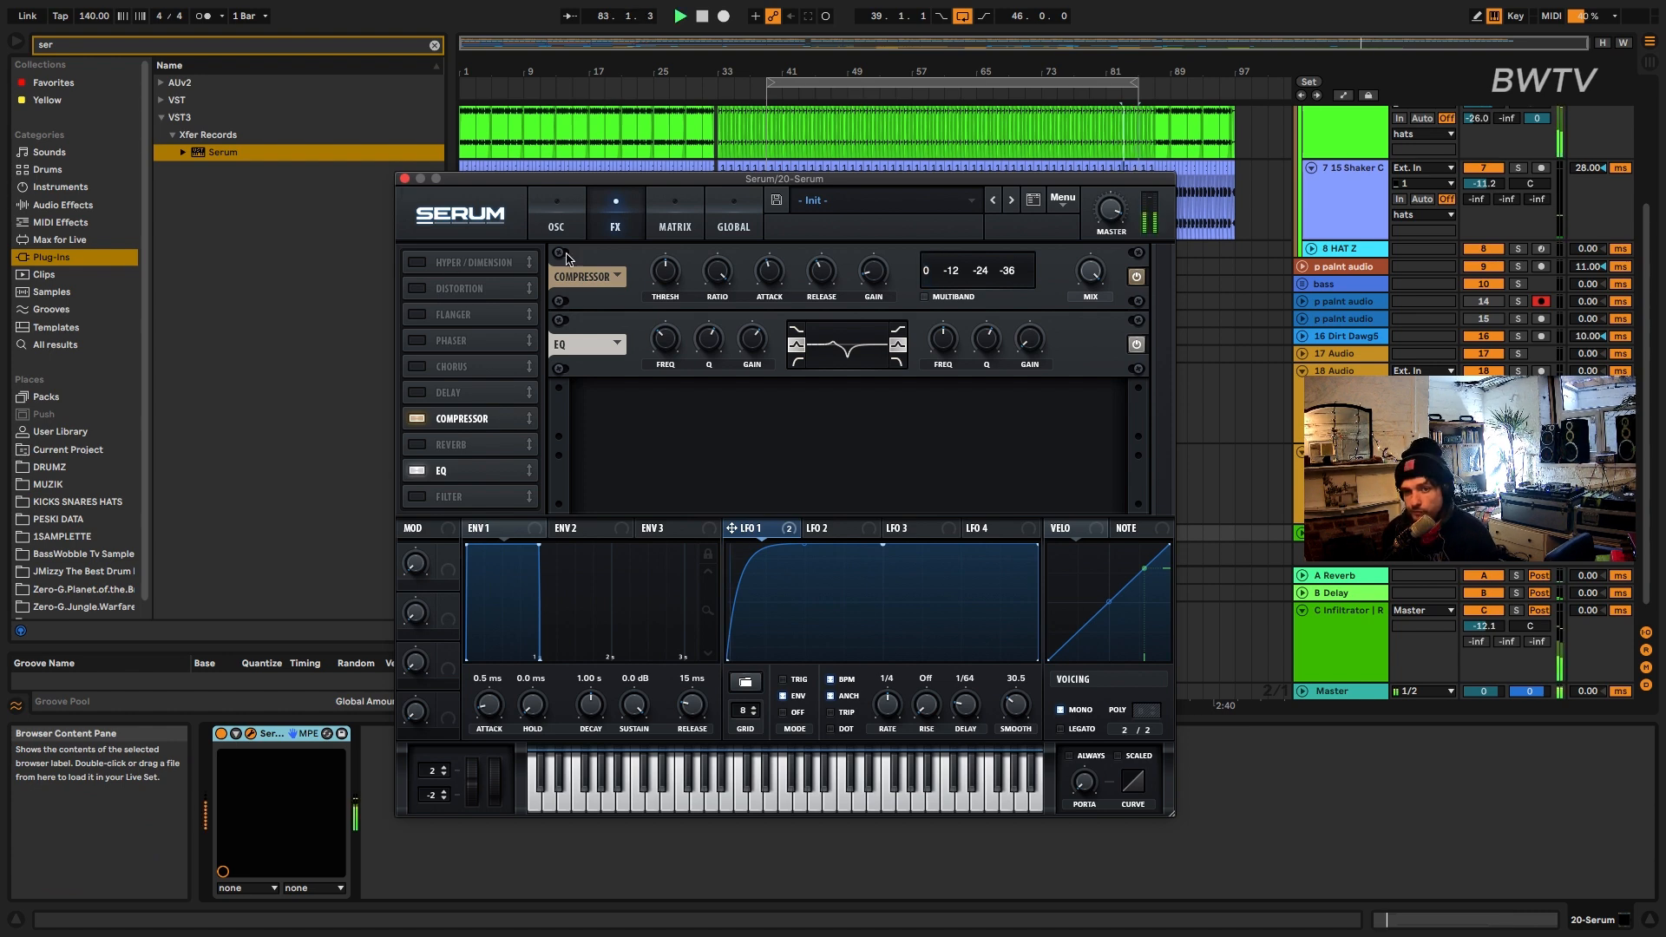
- Set Serum's Env 1 to 4.8 ms attack, 2.77 s decay, -0.5 dB sustain and 96 ms release
left_click_drag(538, 547, 644, 547)
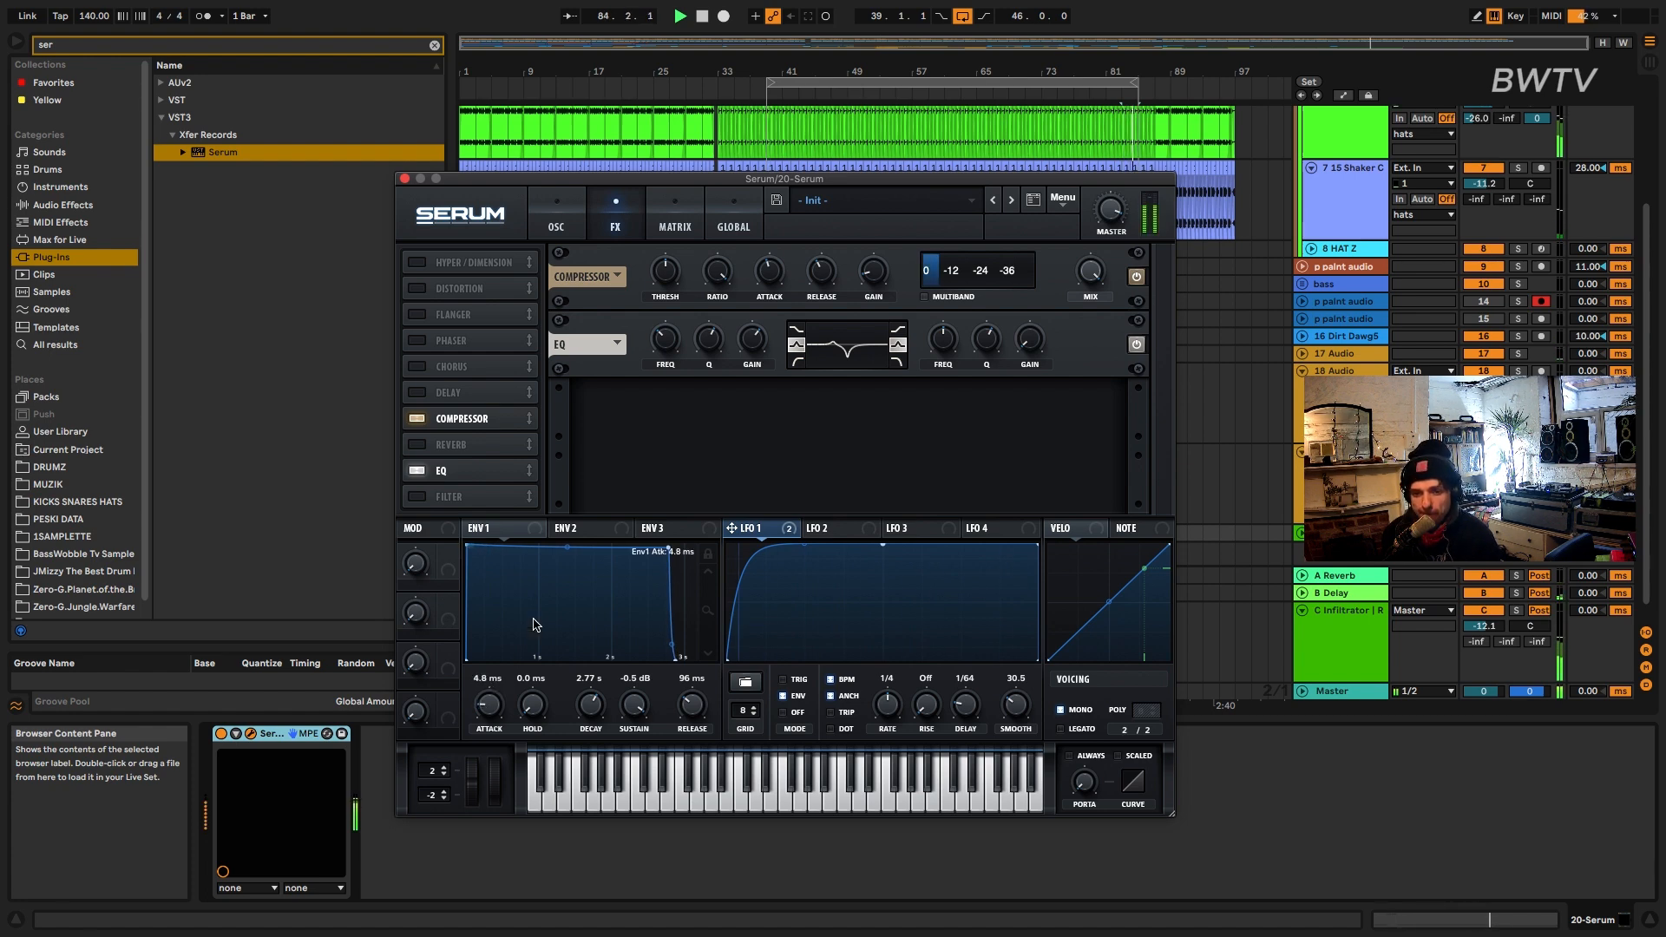
left_click(556, 227)
key("space")
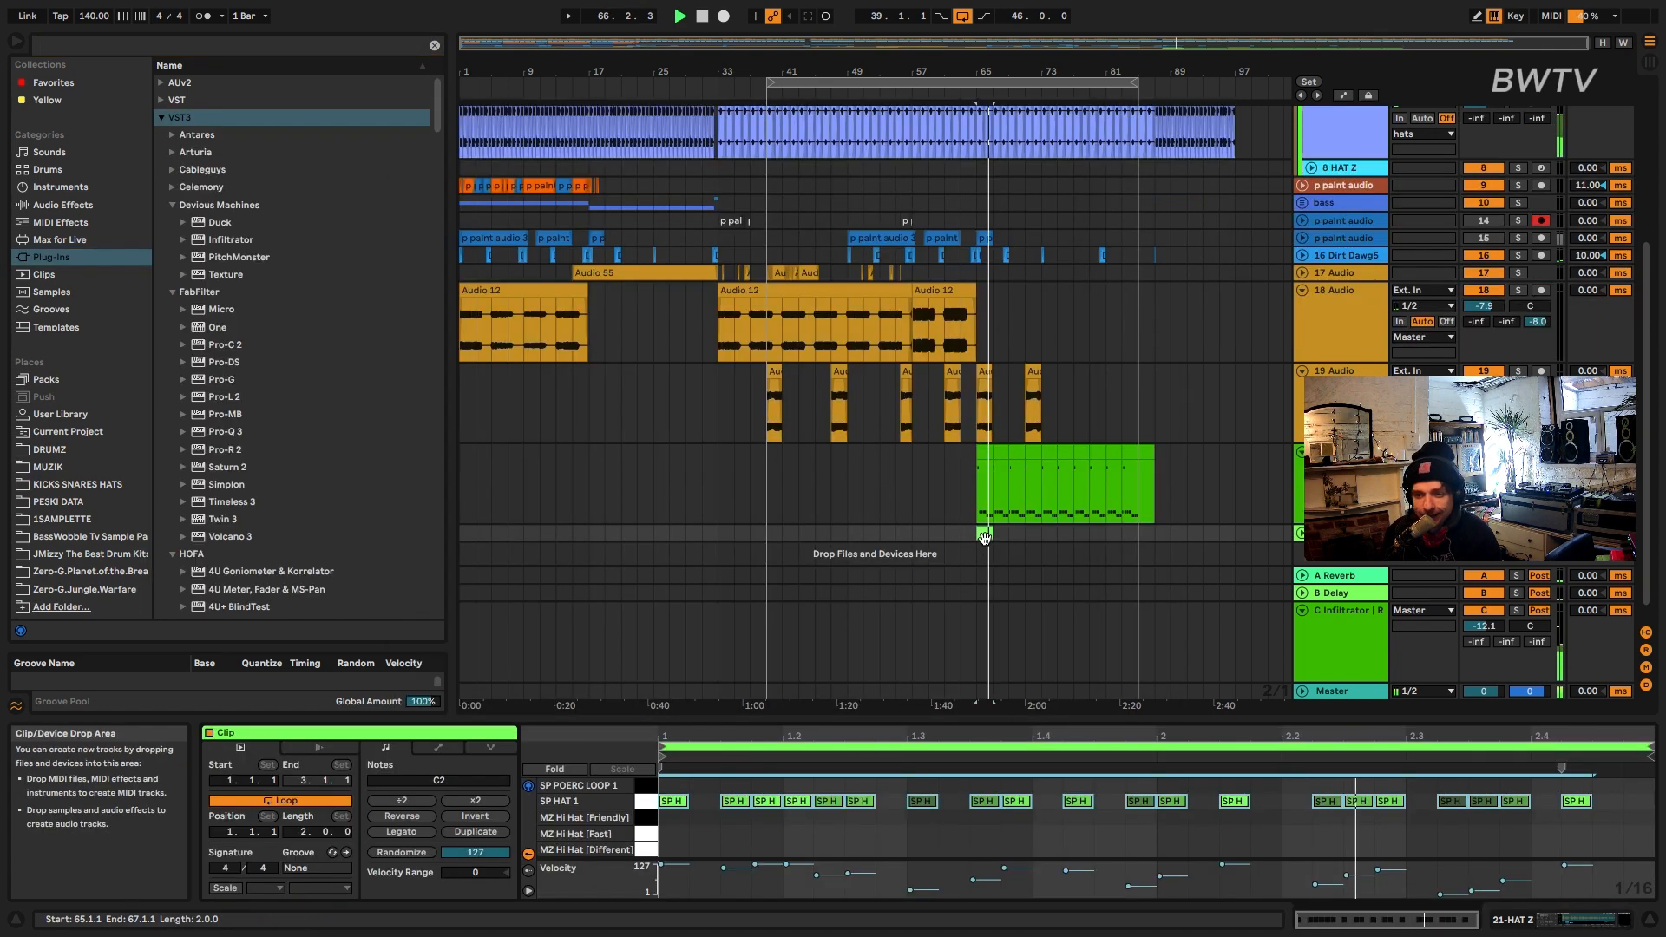
- Duplicate the two-bar HAT Z clip at bar 65 repeatedly up to bar 83 and unfold its track
key("super+d")
key("super+d")
key("super+d")
key("super+d")
key("super+d")
key("super+d")
key("super+d")
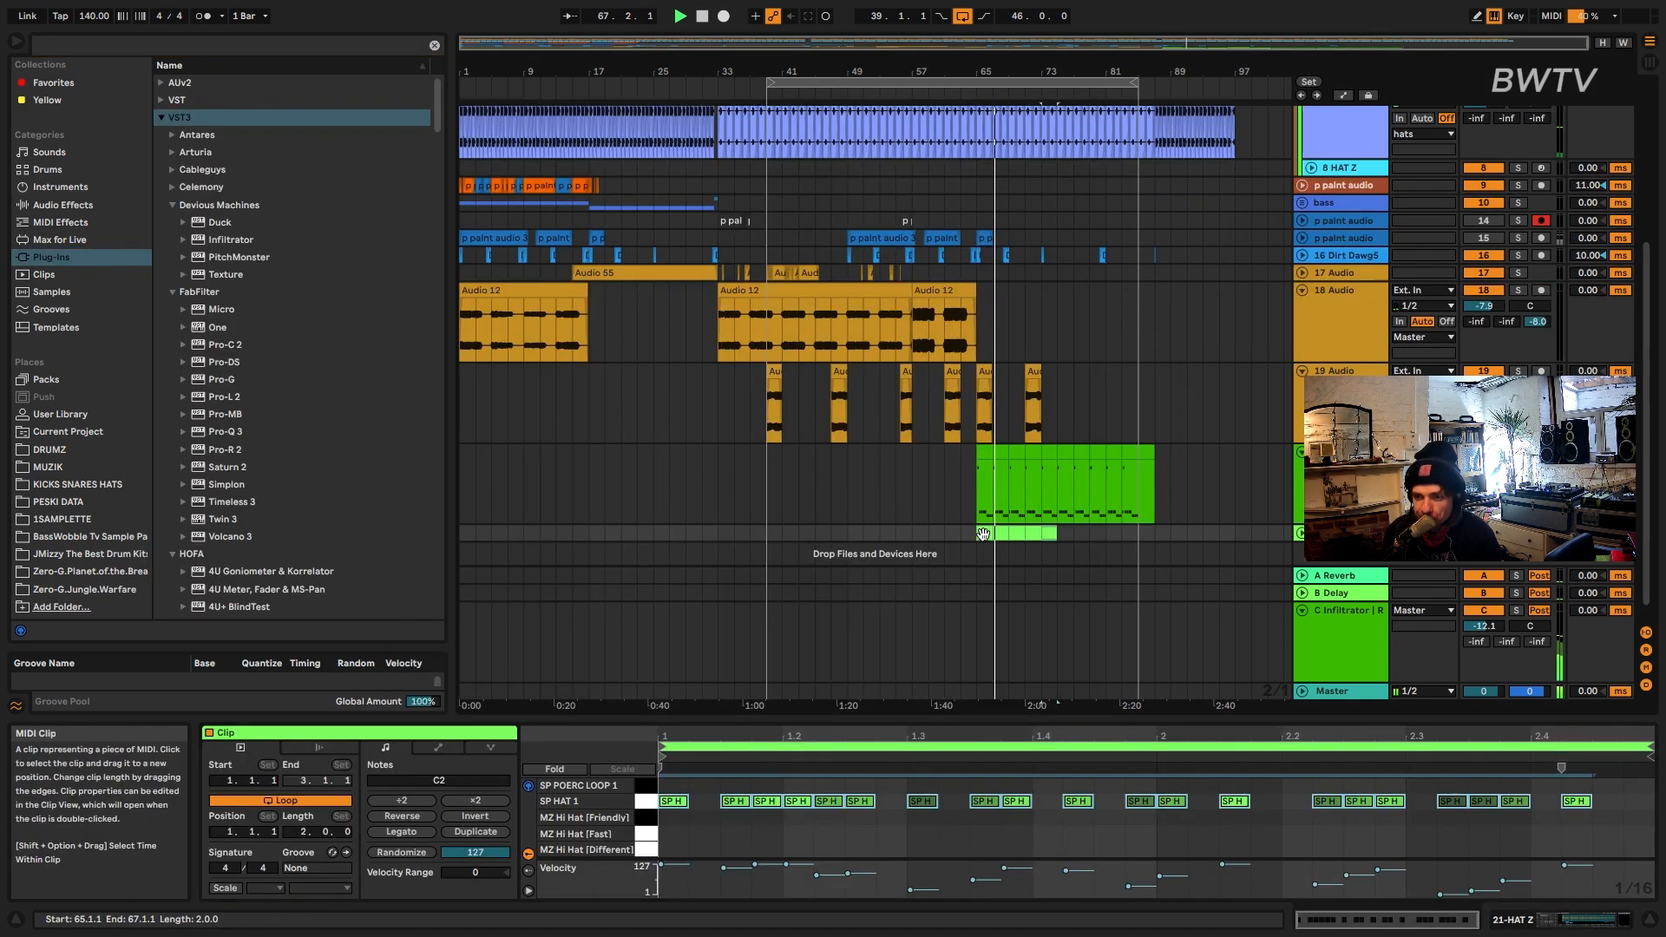
left_click(1301, 533)
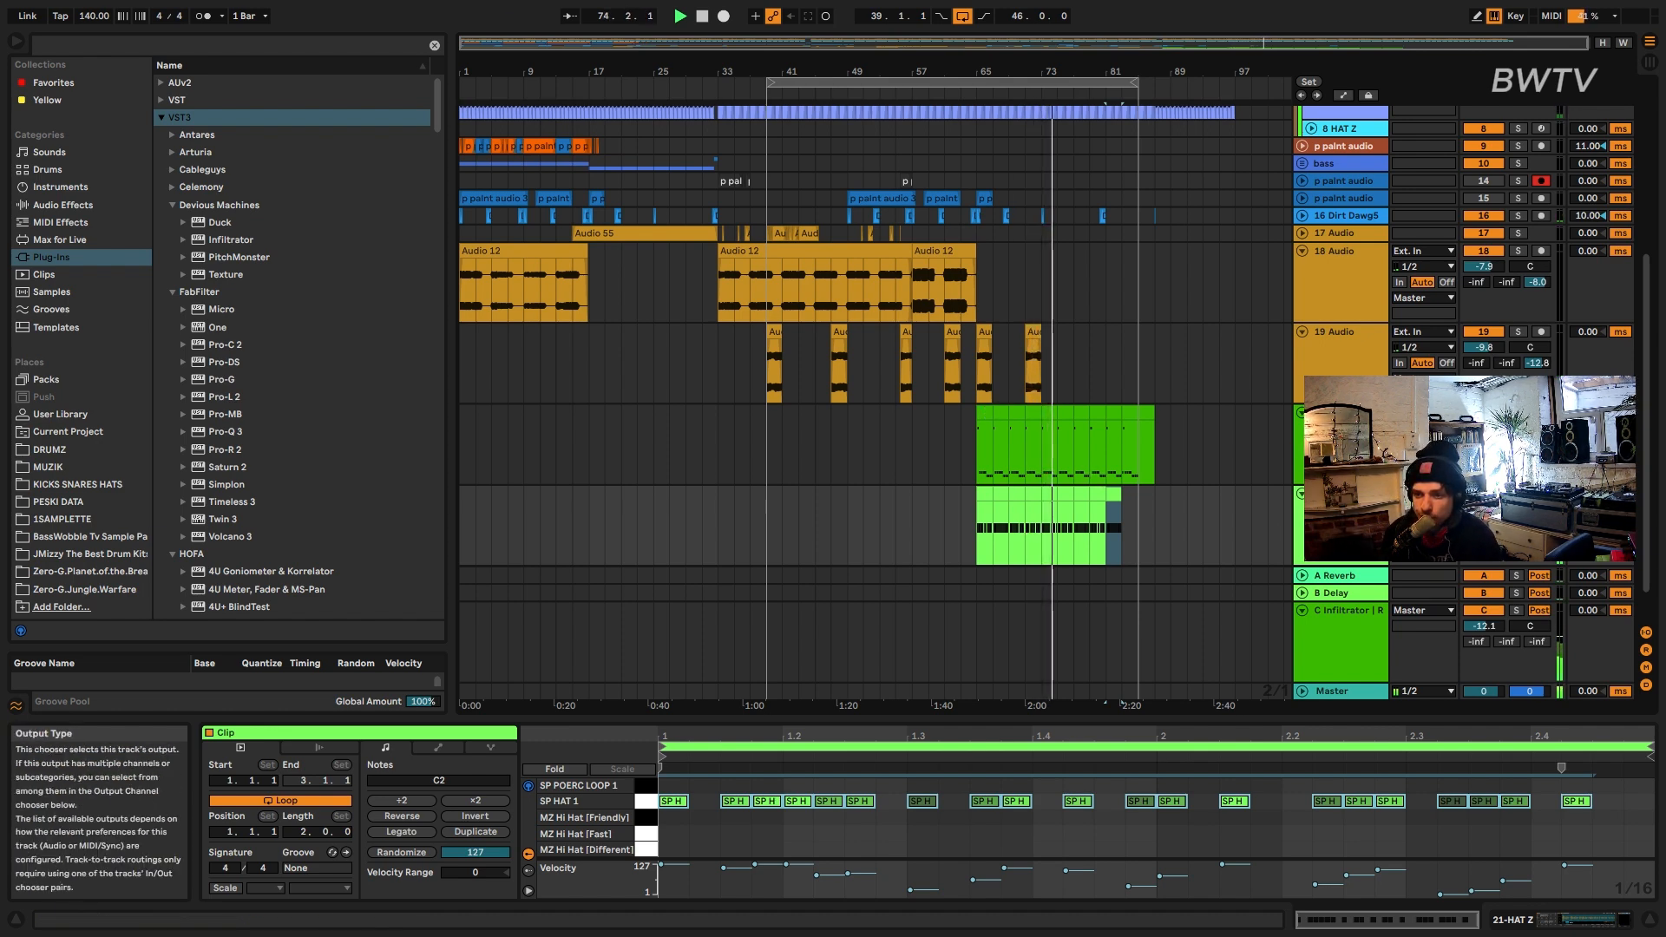
- Reopen Serum on the bass track and raise Osc B's octave to +1
left_click(1059, 451)
left_click(250, 733)
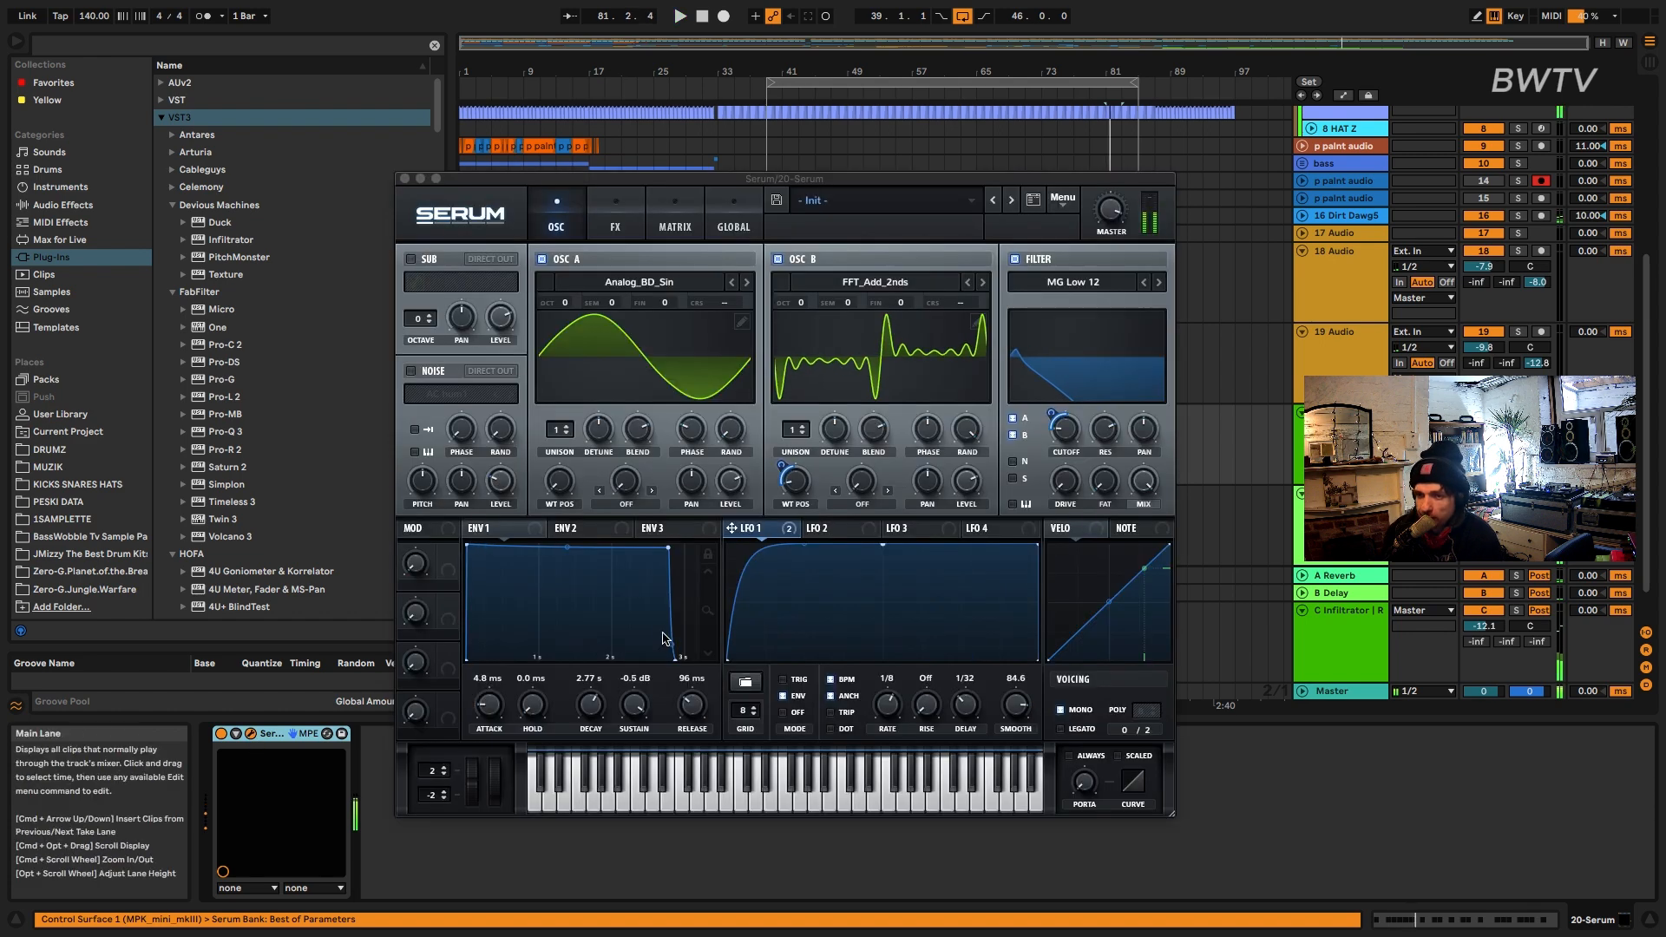
left_click_drag(809, 307, 809, 287)
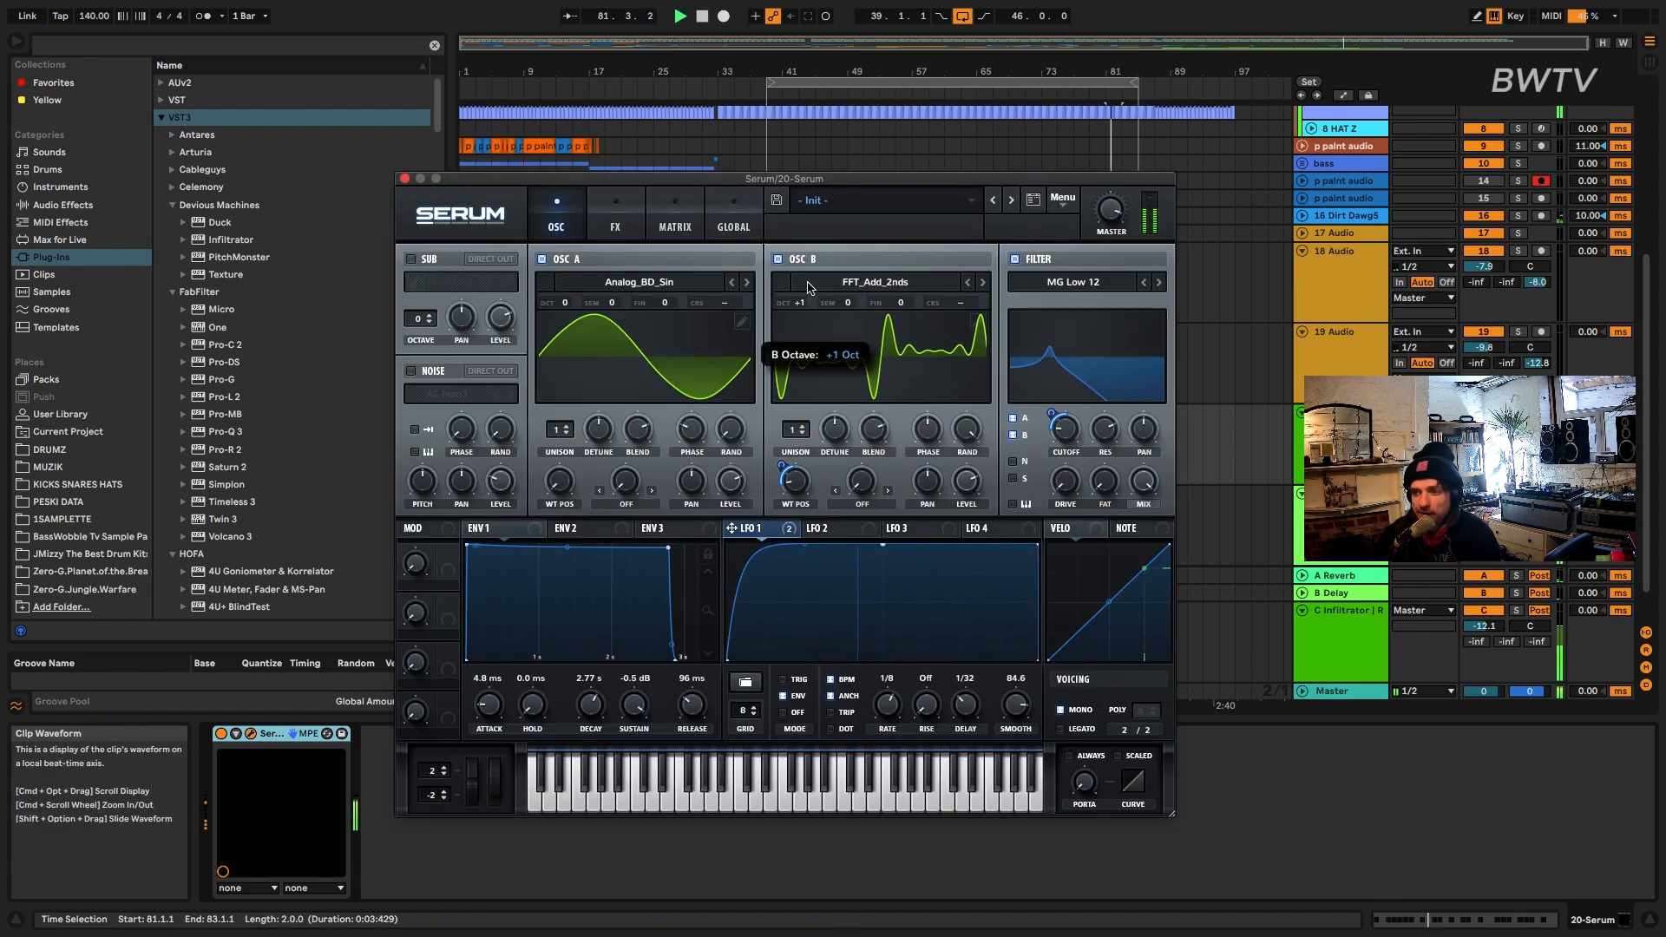
- Set Osc A's warp mode to FM (From B) and adjust the FM amount during playback
left_click(626, 491)
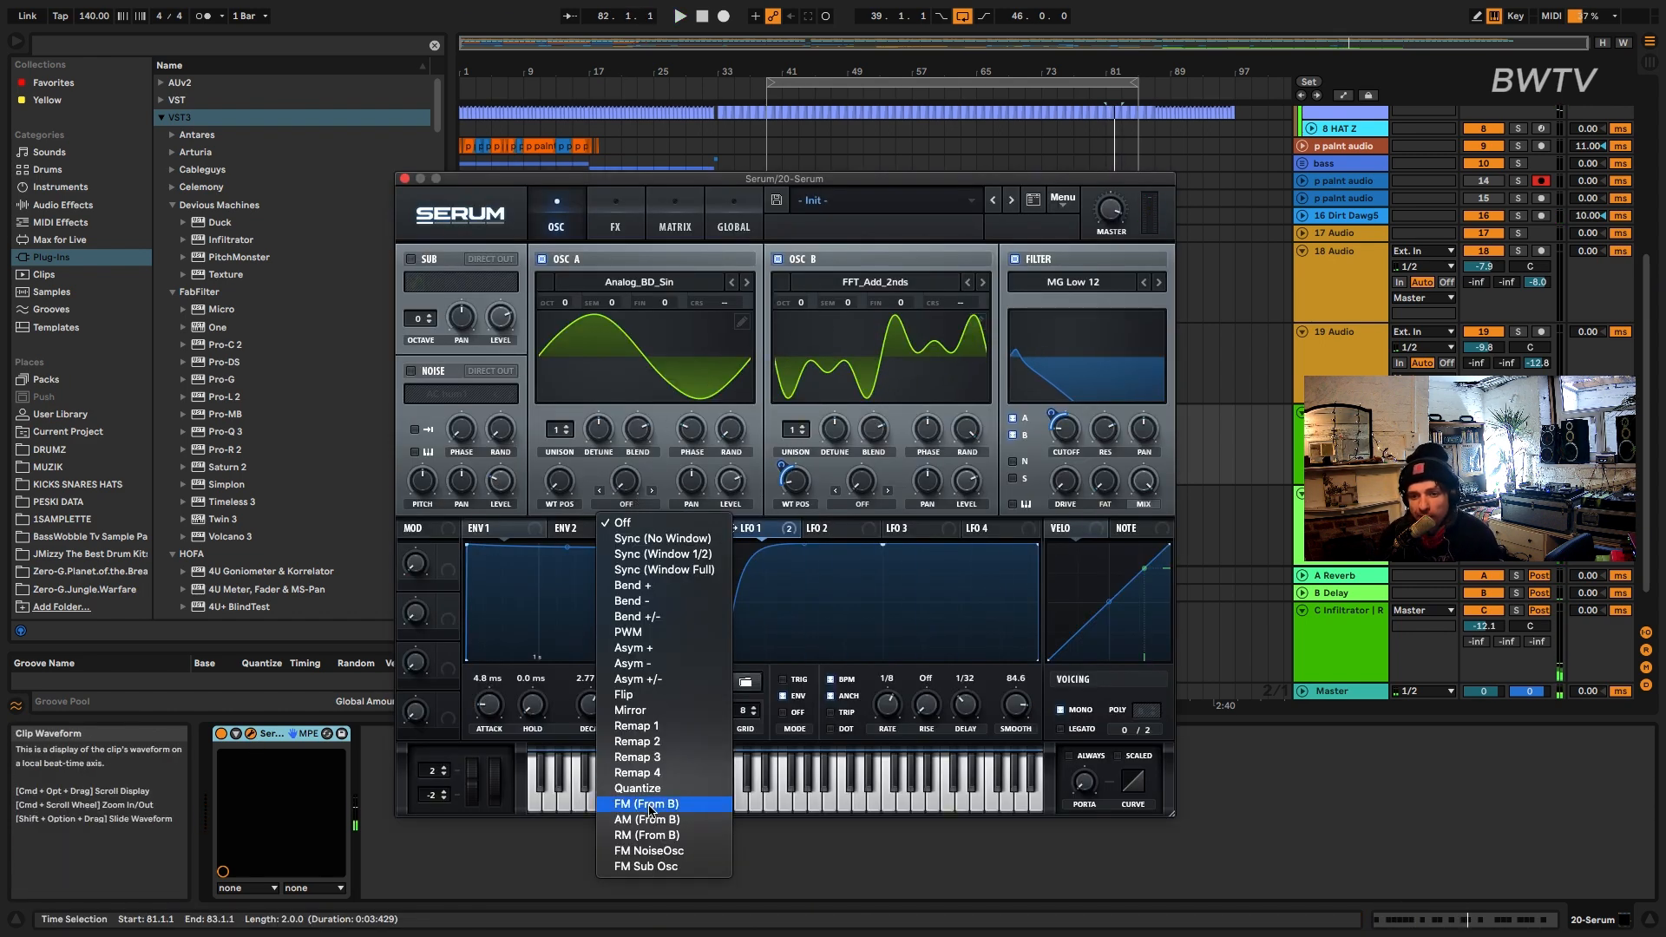
key("Return")
key("space")
left_click_drag(646, 395, 636, 475)
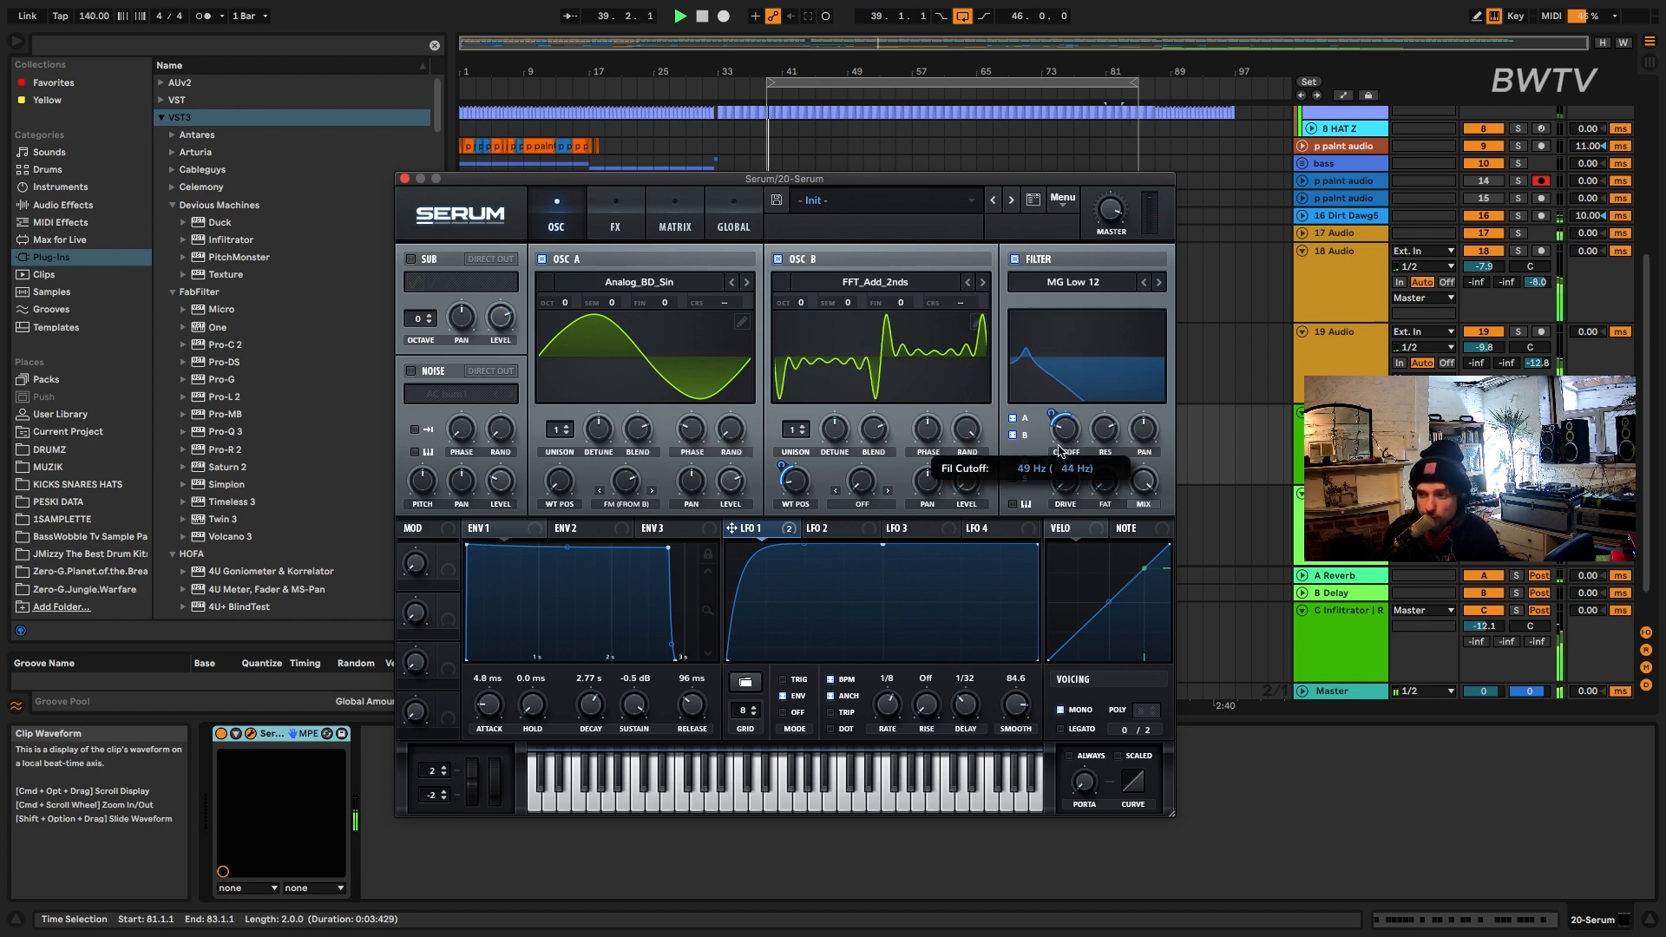
- Switch Serum's filter to MG Low 24 with cutoff around 142 Hz and less resonance, and raise Osc B's wavetable position
left_click_drag(1058, 446, 1066, 426)
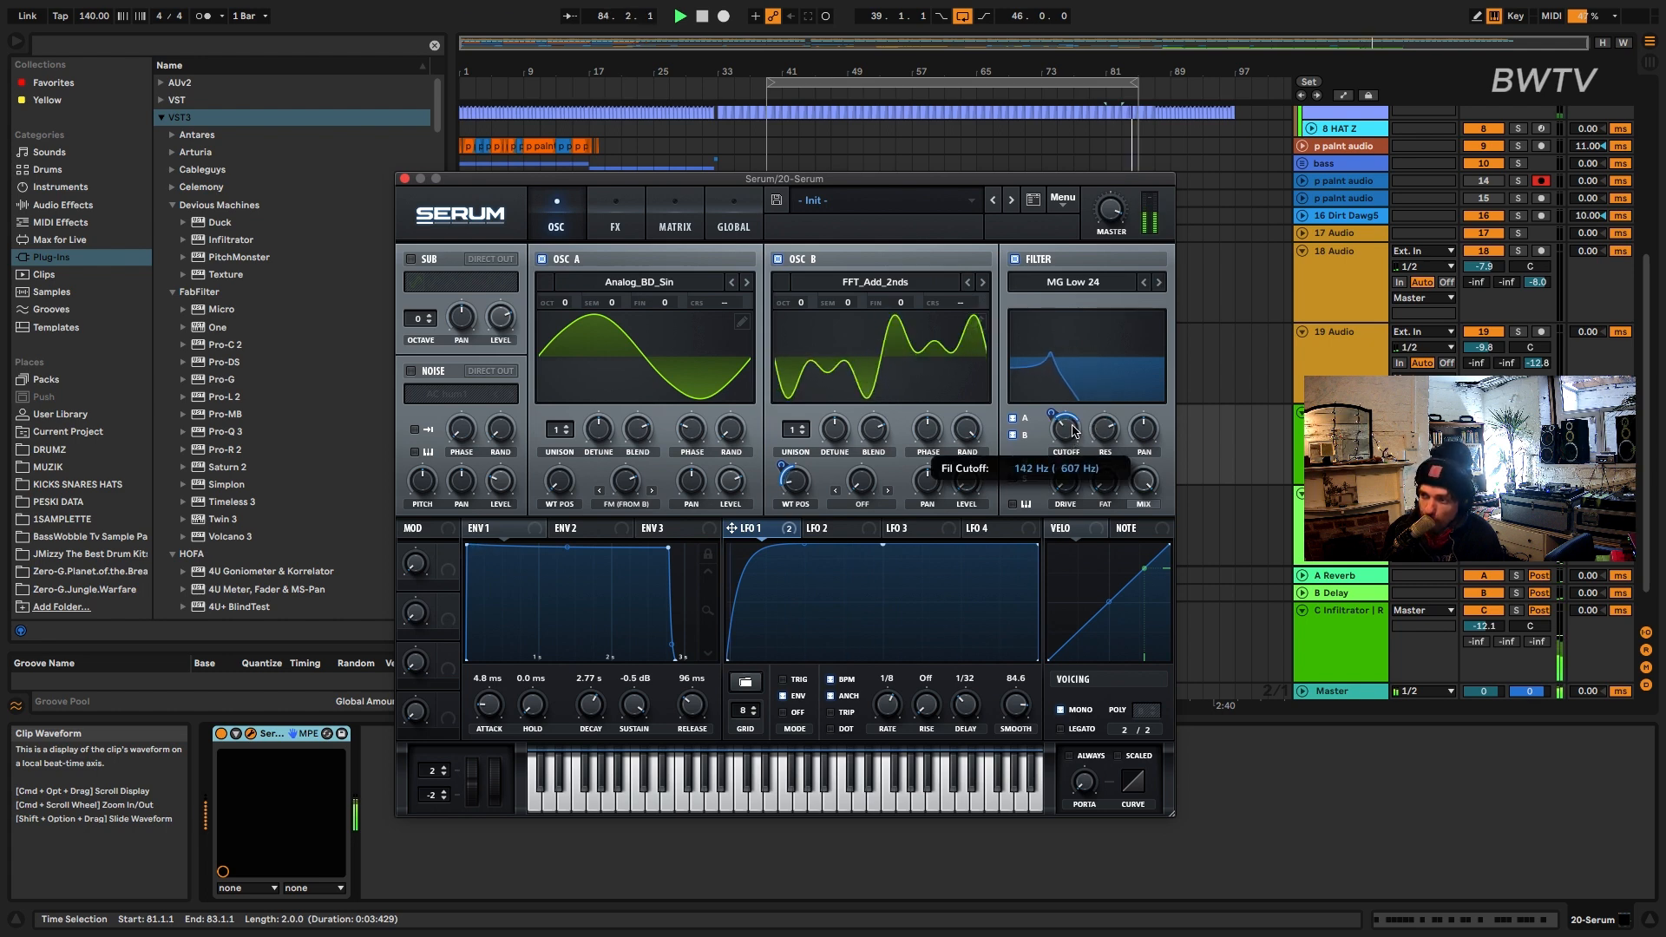
mouse_move(1109, 430)
left_mouse_down()
mouse_move(1082, 499)
mouse_move(1083, 464)
mouse_move(1107, 447)
left_mouse_up()
left_click_drag(802, 477, 828, 408)
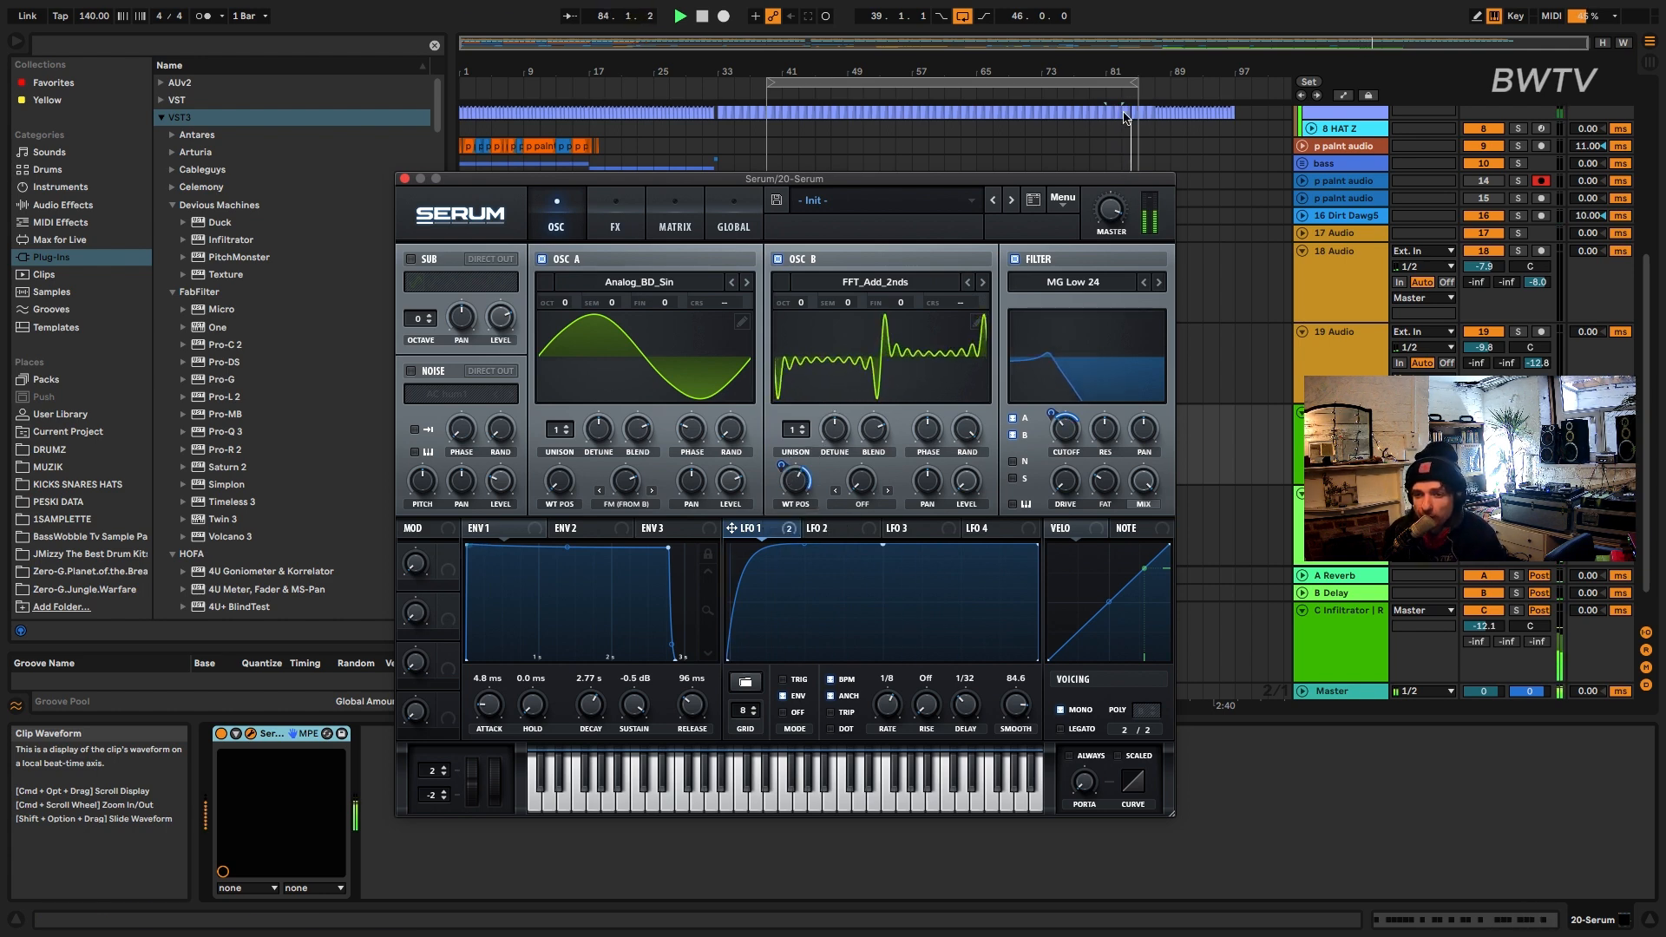
- Save the Serum sound as a preset named FM HOG in the JAN presets folder
left_click(777, 197)
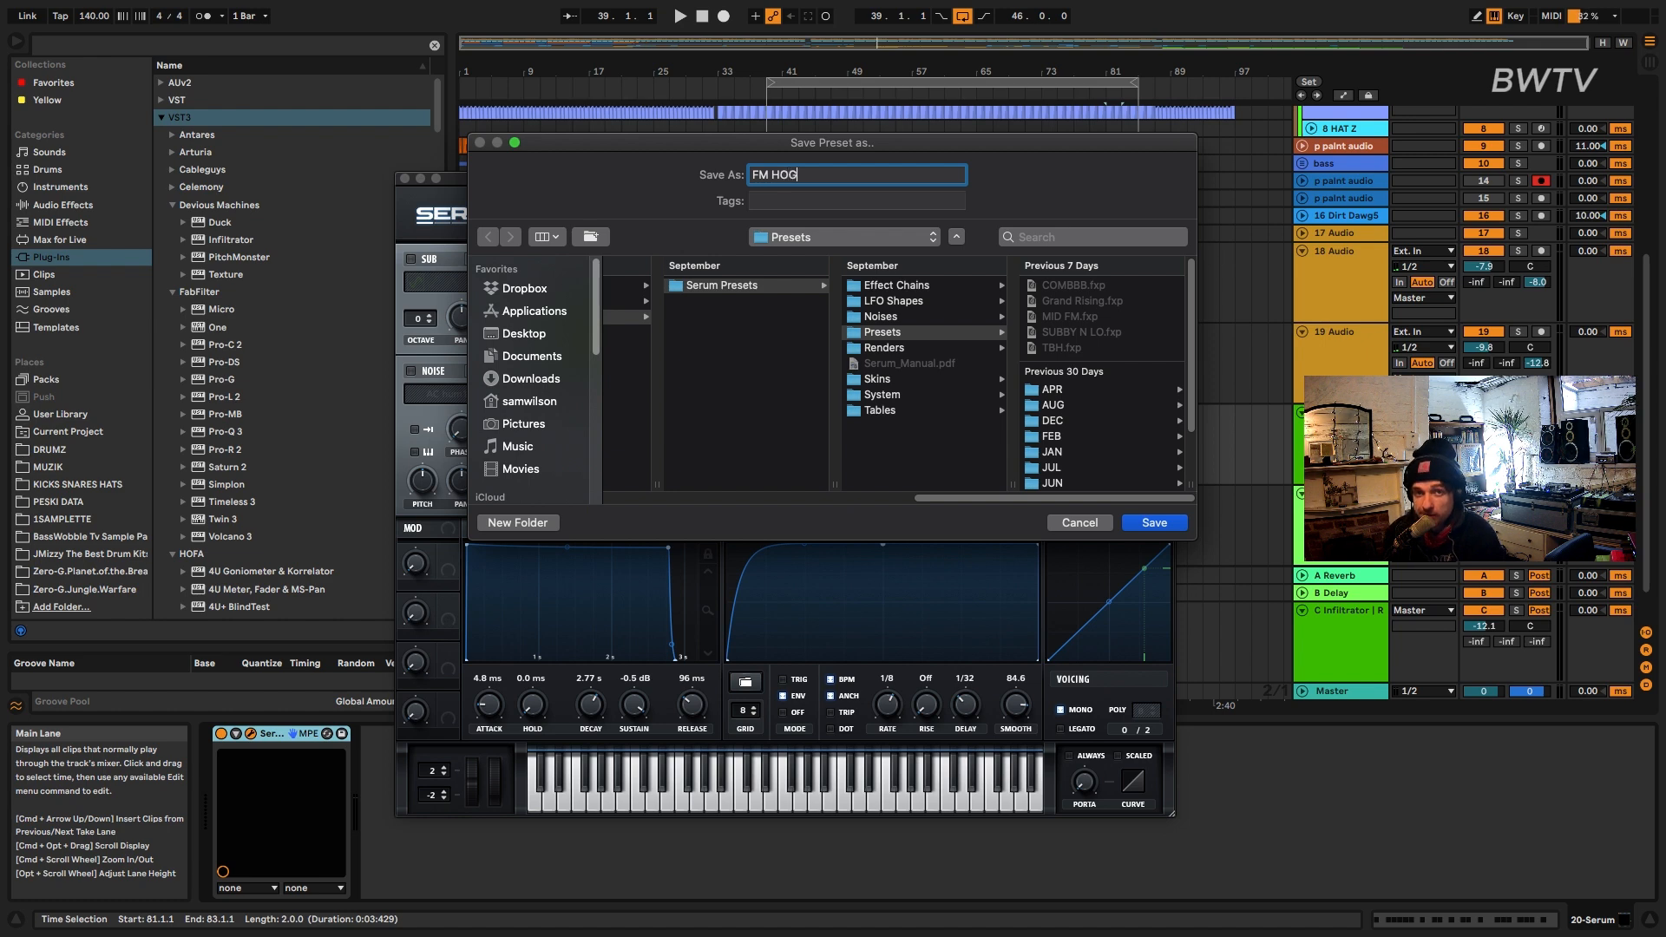
left_click(1029, 453)
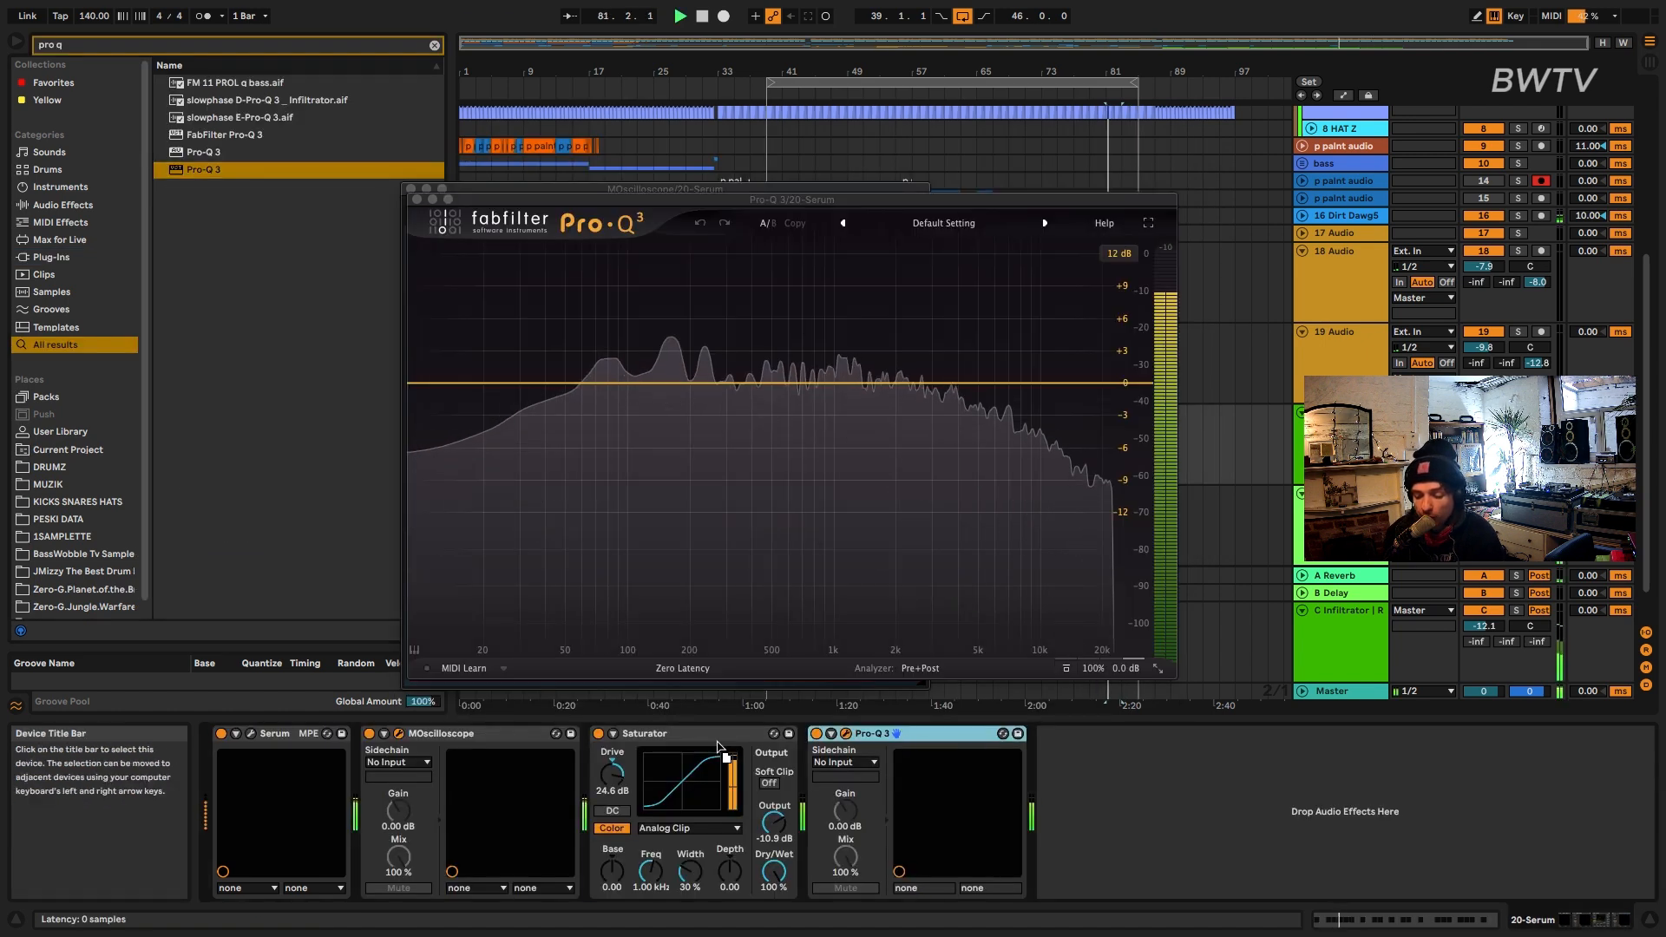
- Place Pro-Q 3 before Saturator, boost about 15.4 dB near 99 Hz, and add a 24 dB/oct low cut
left_click_drag(718, 745, 1033, 737)
left_click_drag(748, 382, 626, 317)
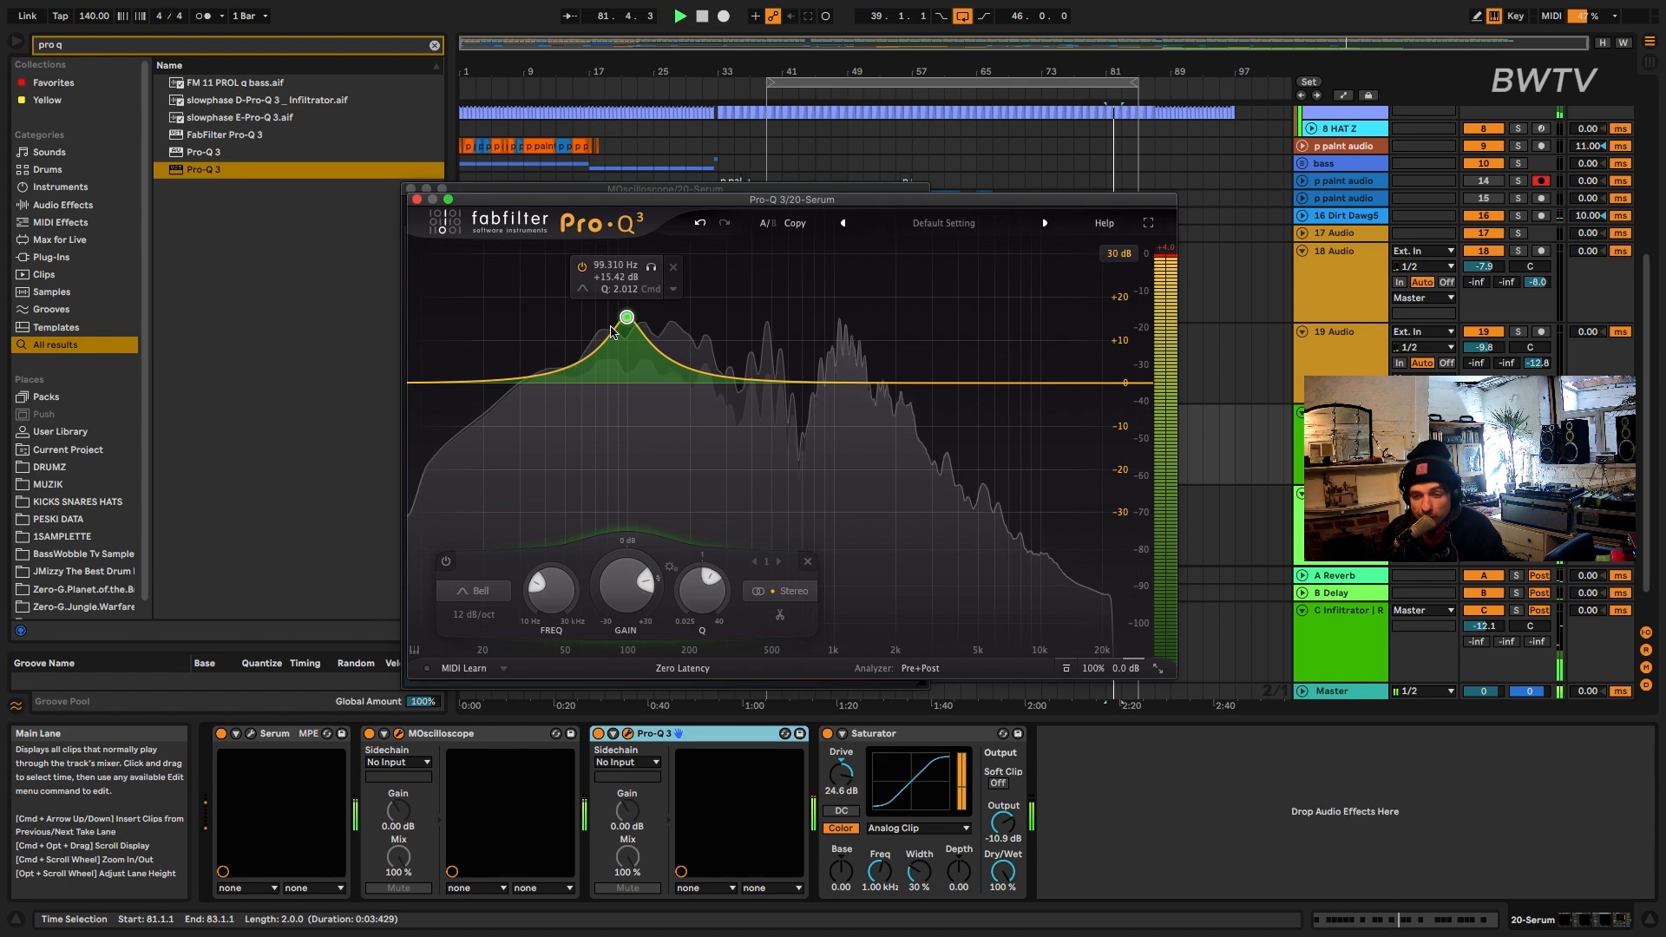
double_click(488, 385)
left_click(462, 614)
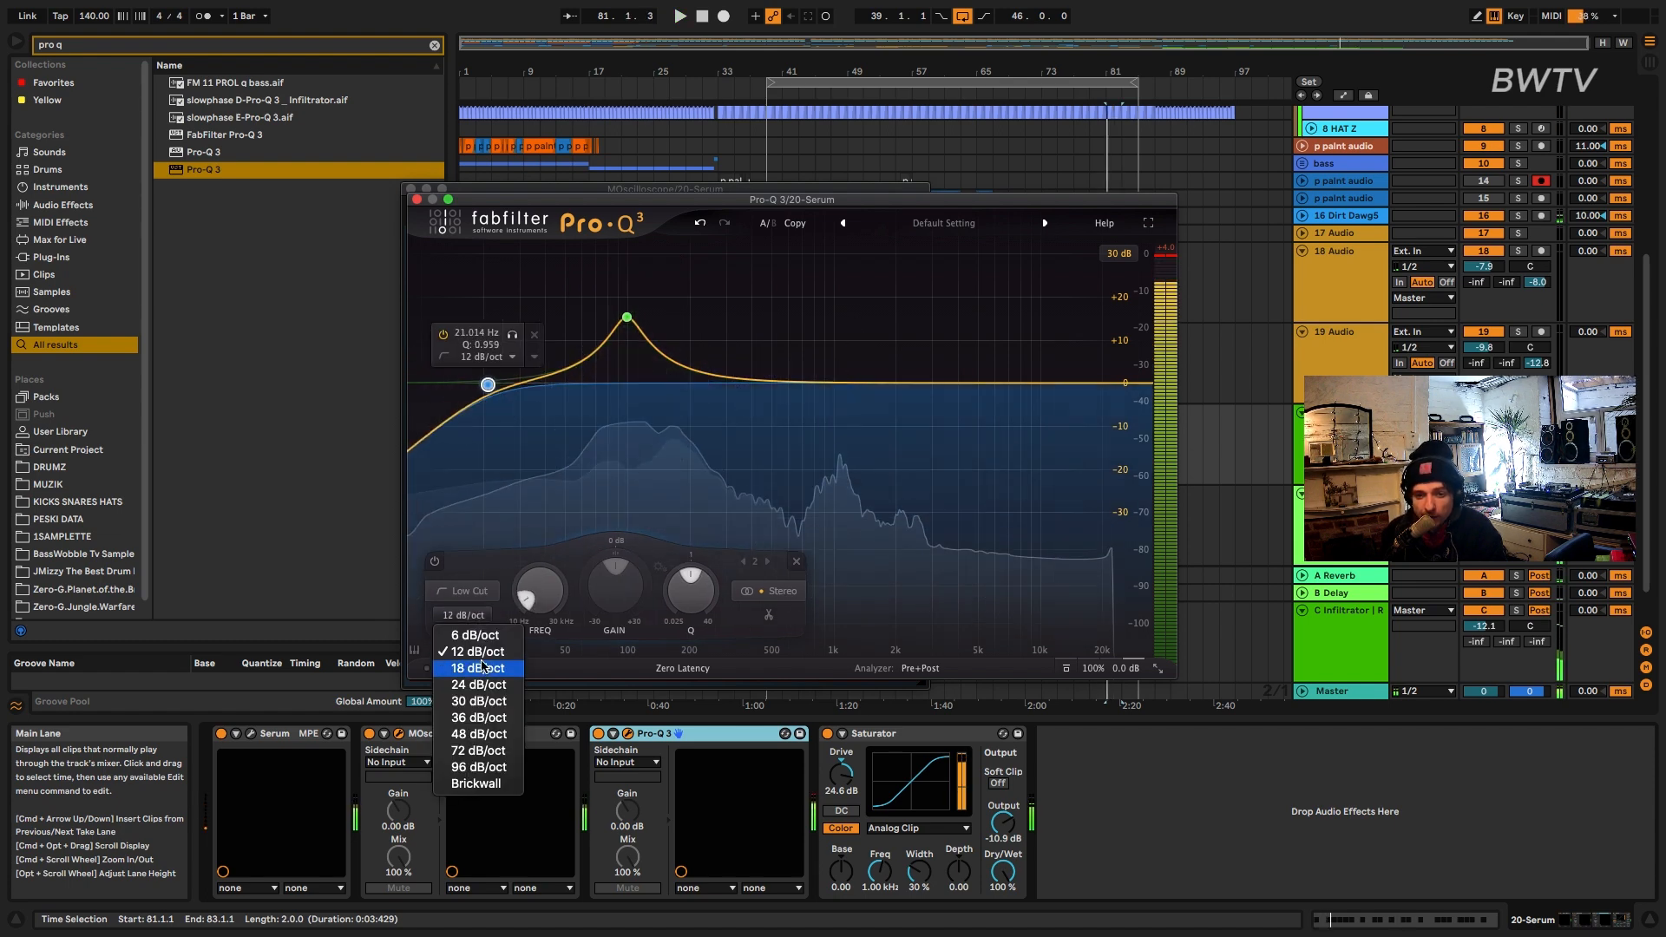
left_click(473, 595)
left_click_drag(487, 385, 585, 484)
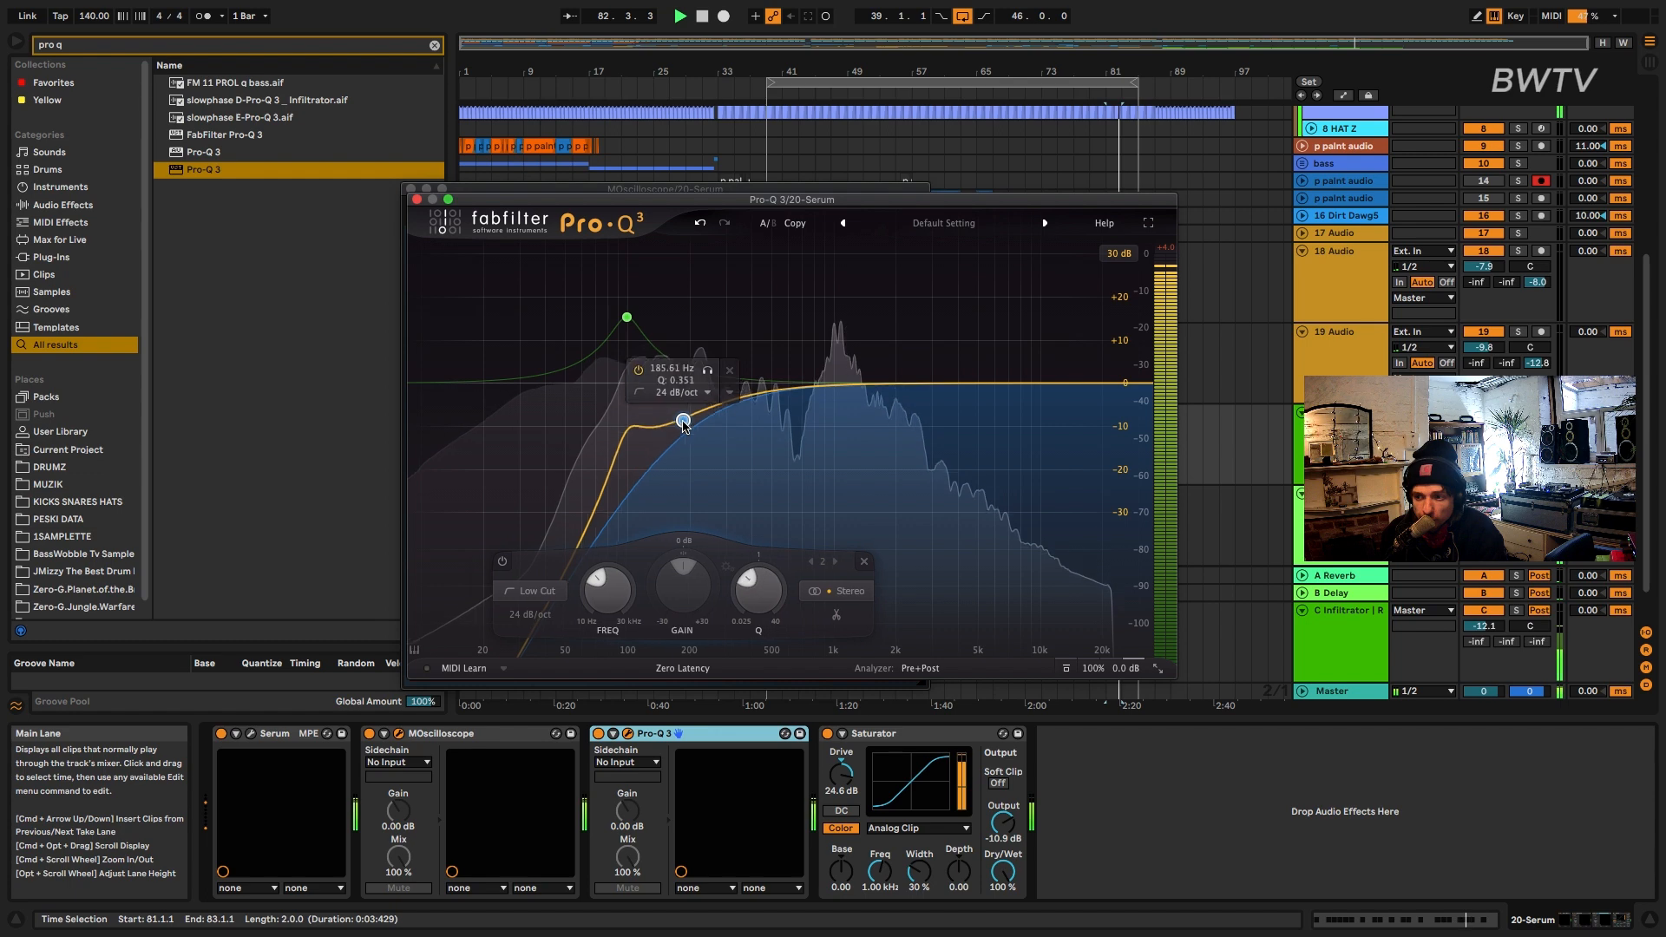
- Cut 30 dB near 1 kHz and 4.1 kHz, boost 30 dB at 475 Hz in Pro-Q 3, and close the plug-in windows
left_click_drag(626, 318, 834, 514)
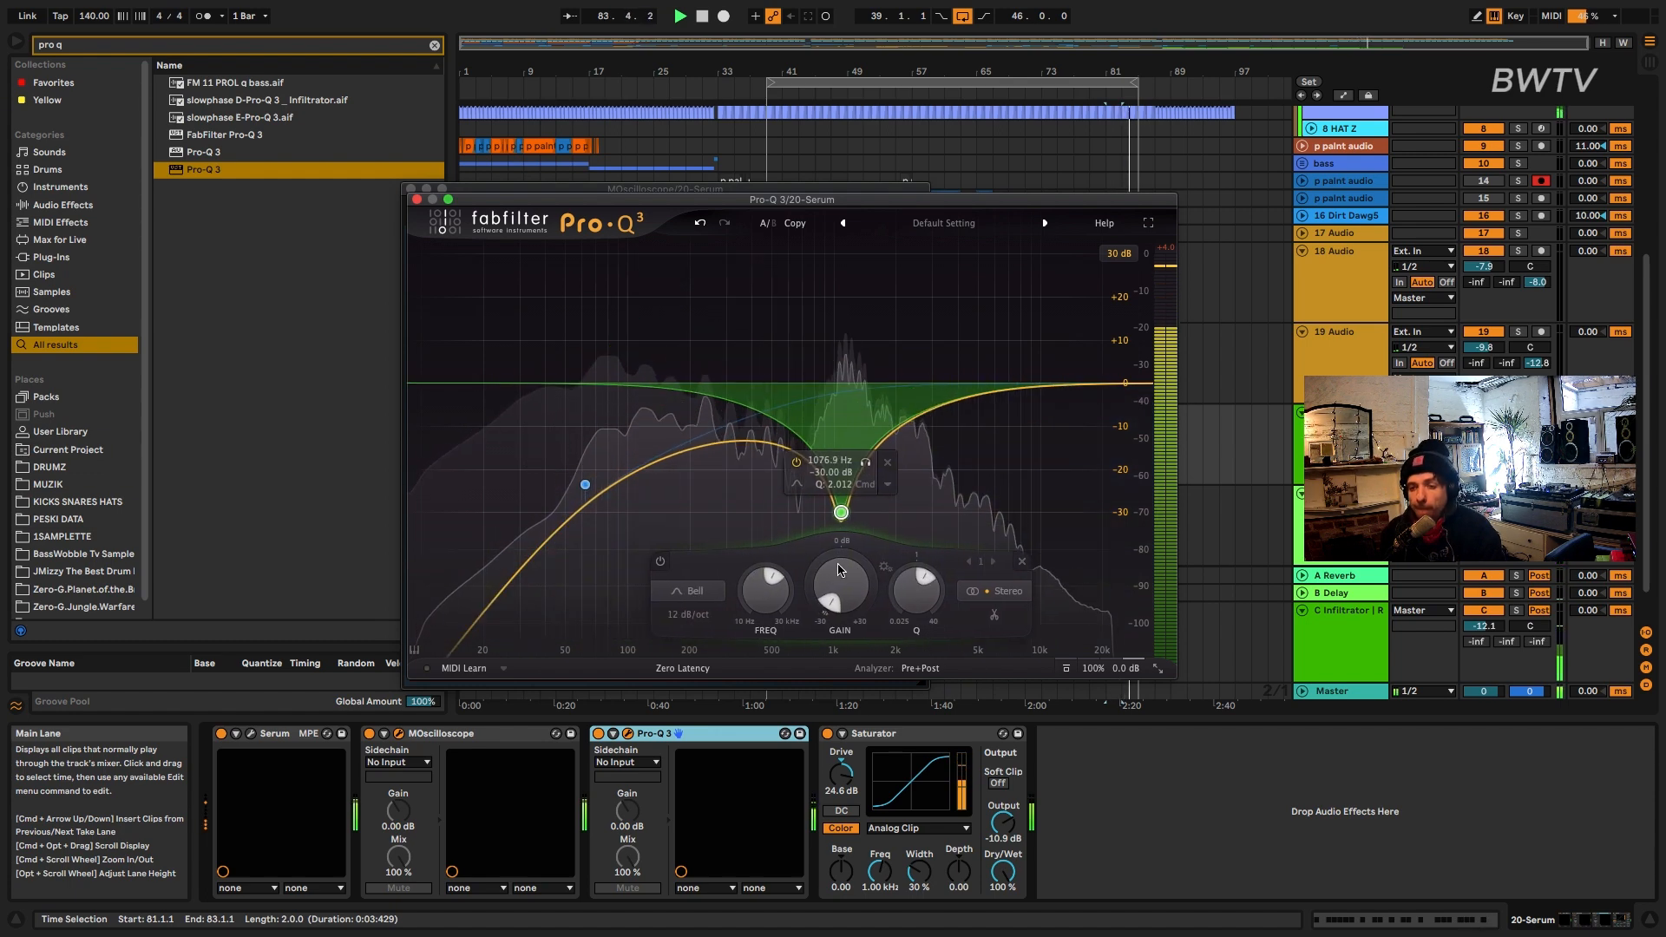
left_click_drag(747, 329, 768, 239)
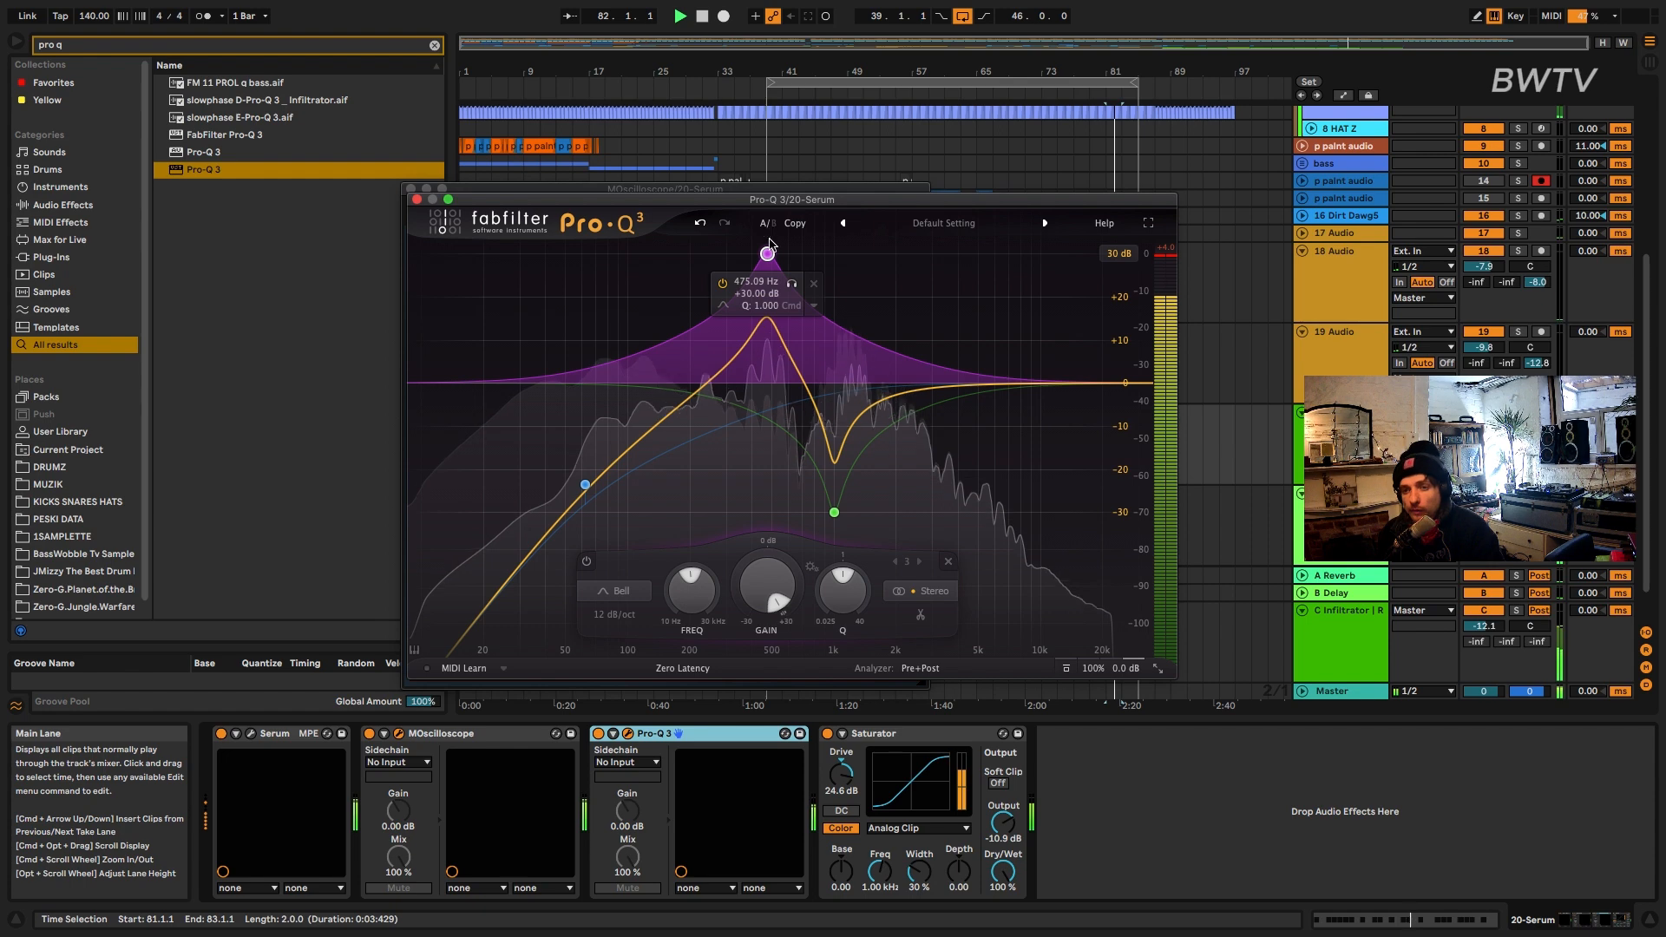
left_click_drag(847, 566, 960, 553)
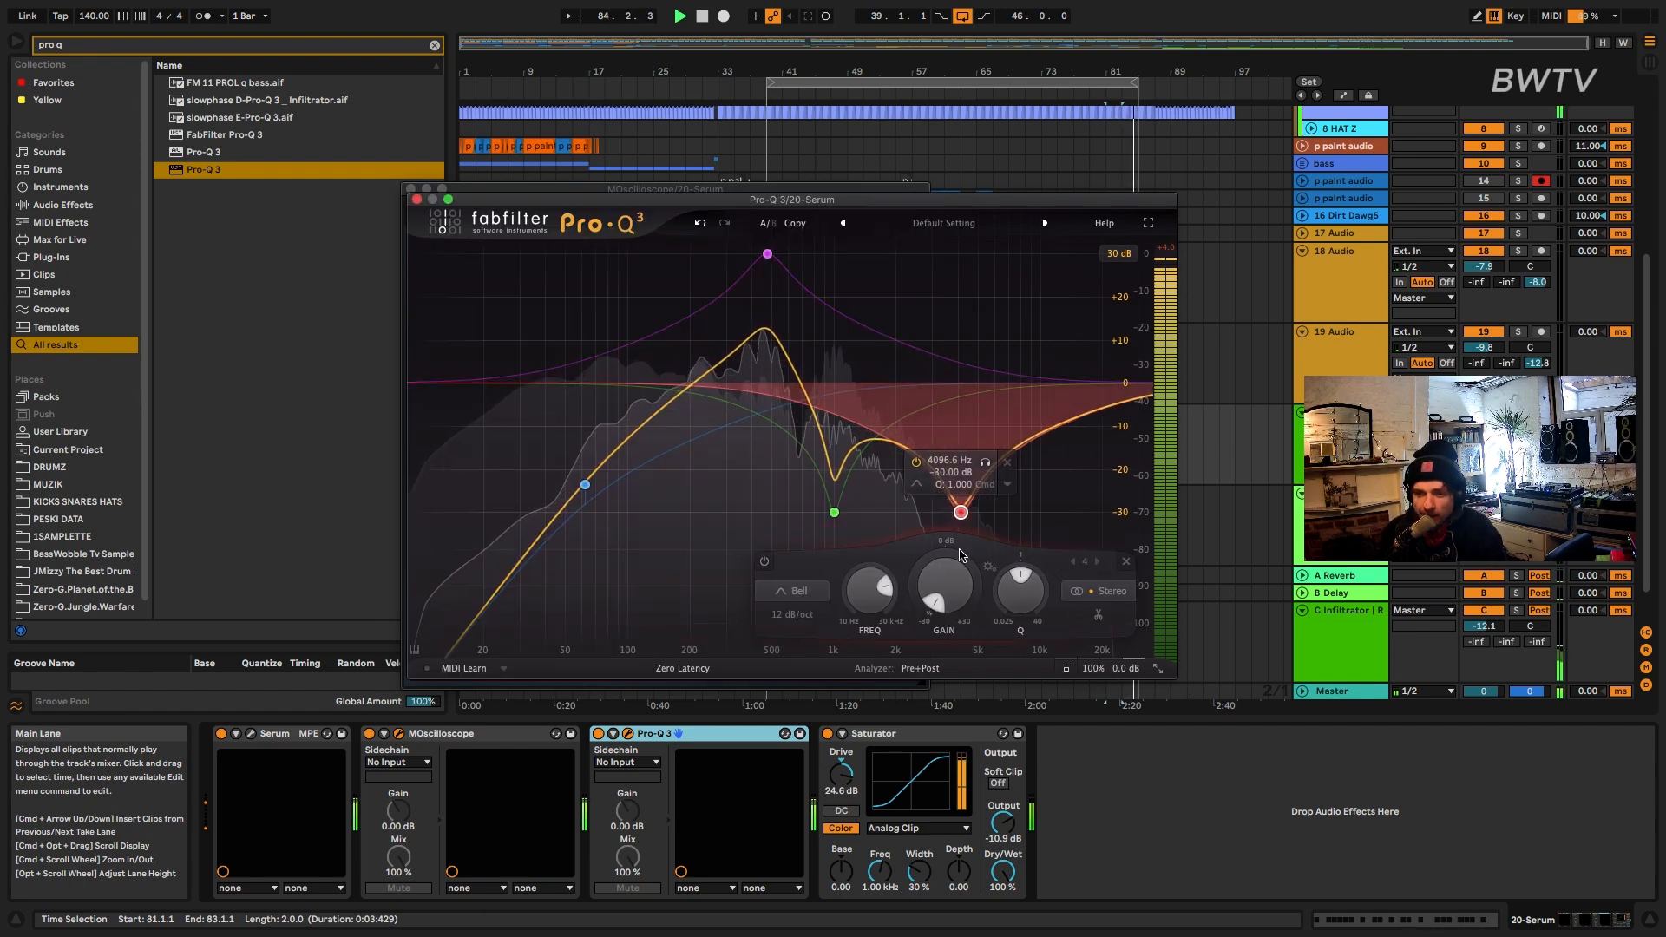
left_click(416, 199)
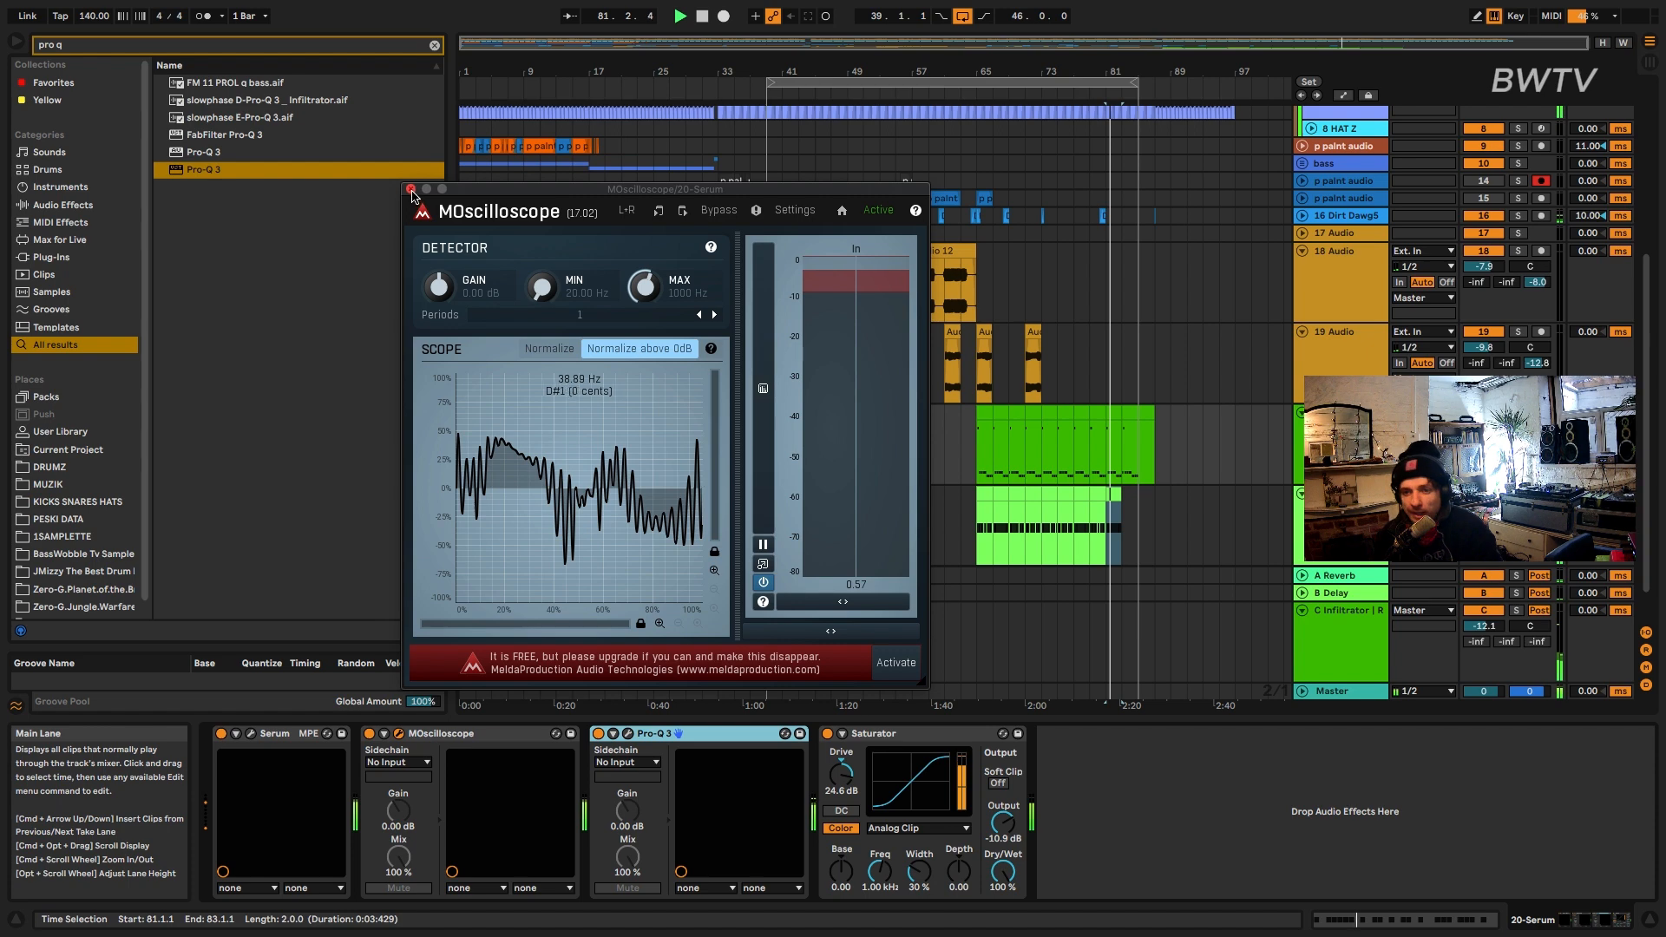
left_click(411, 190)
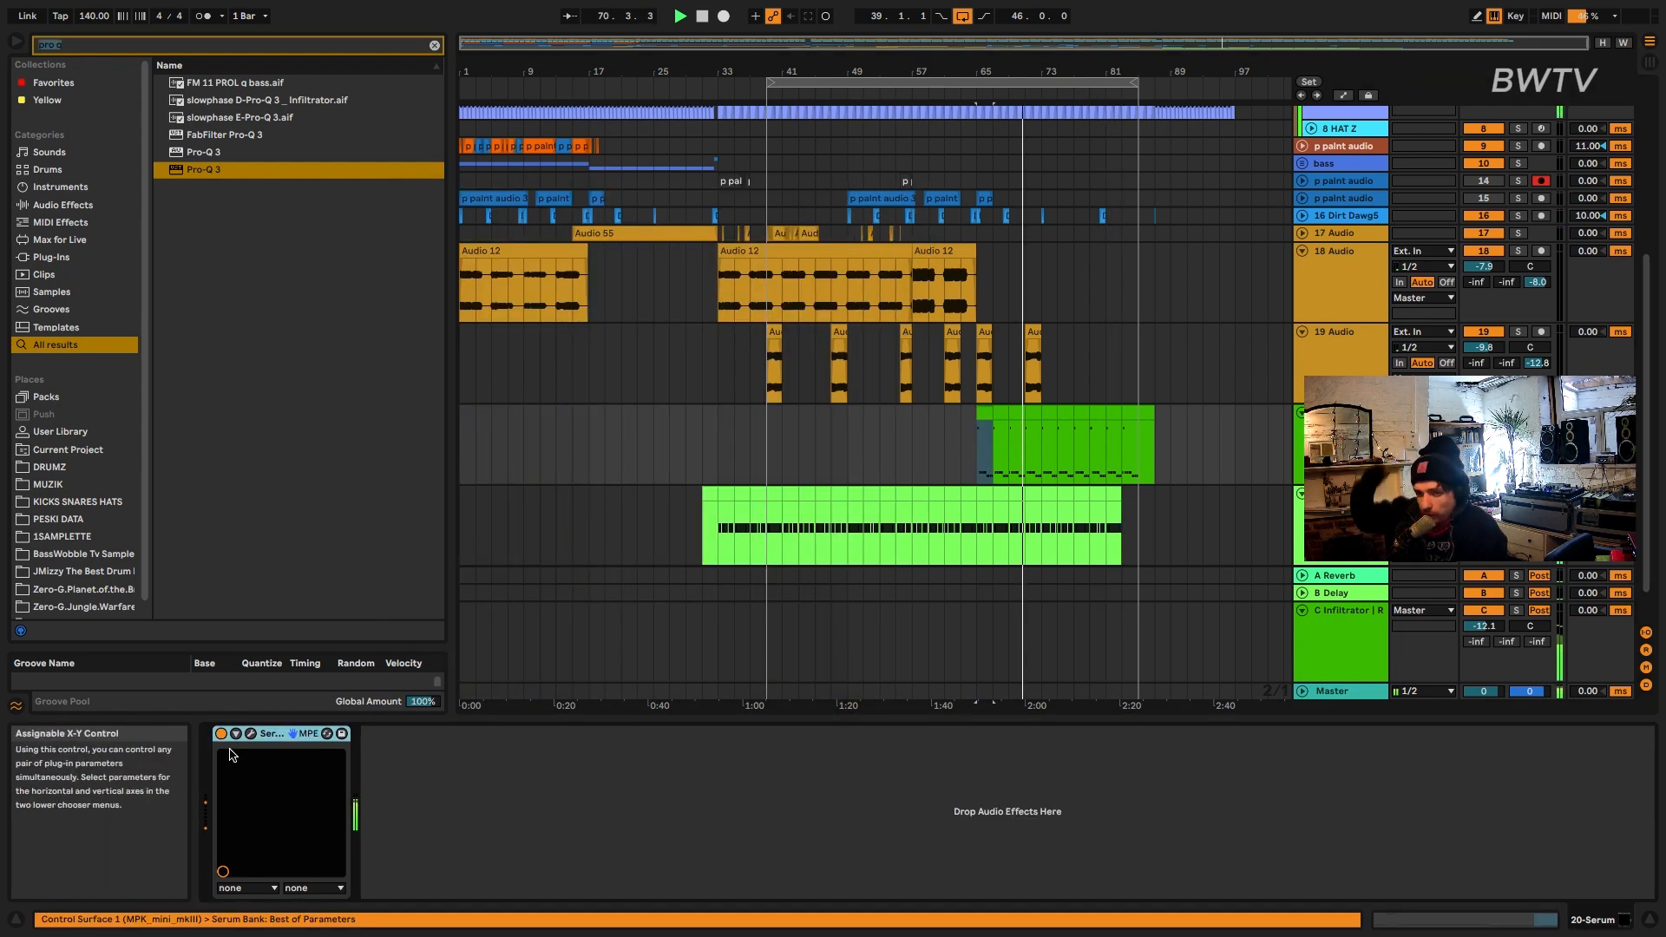
- Reopen Serum, lower Osc B's wavetable position, set LFO 1 to 1/16 rate and 71.7 smoothing, and readjust the filter cutoff and its modulation
left_click(251, 733)
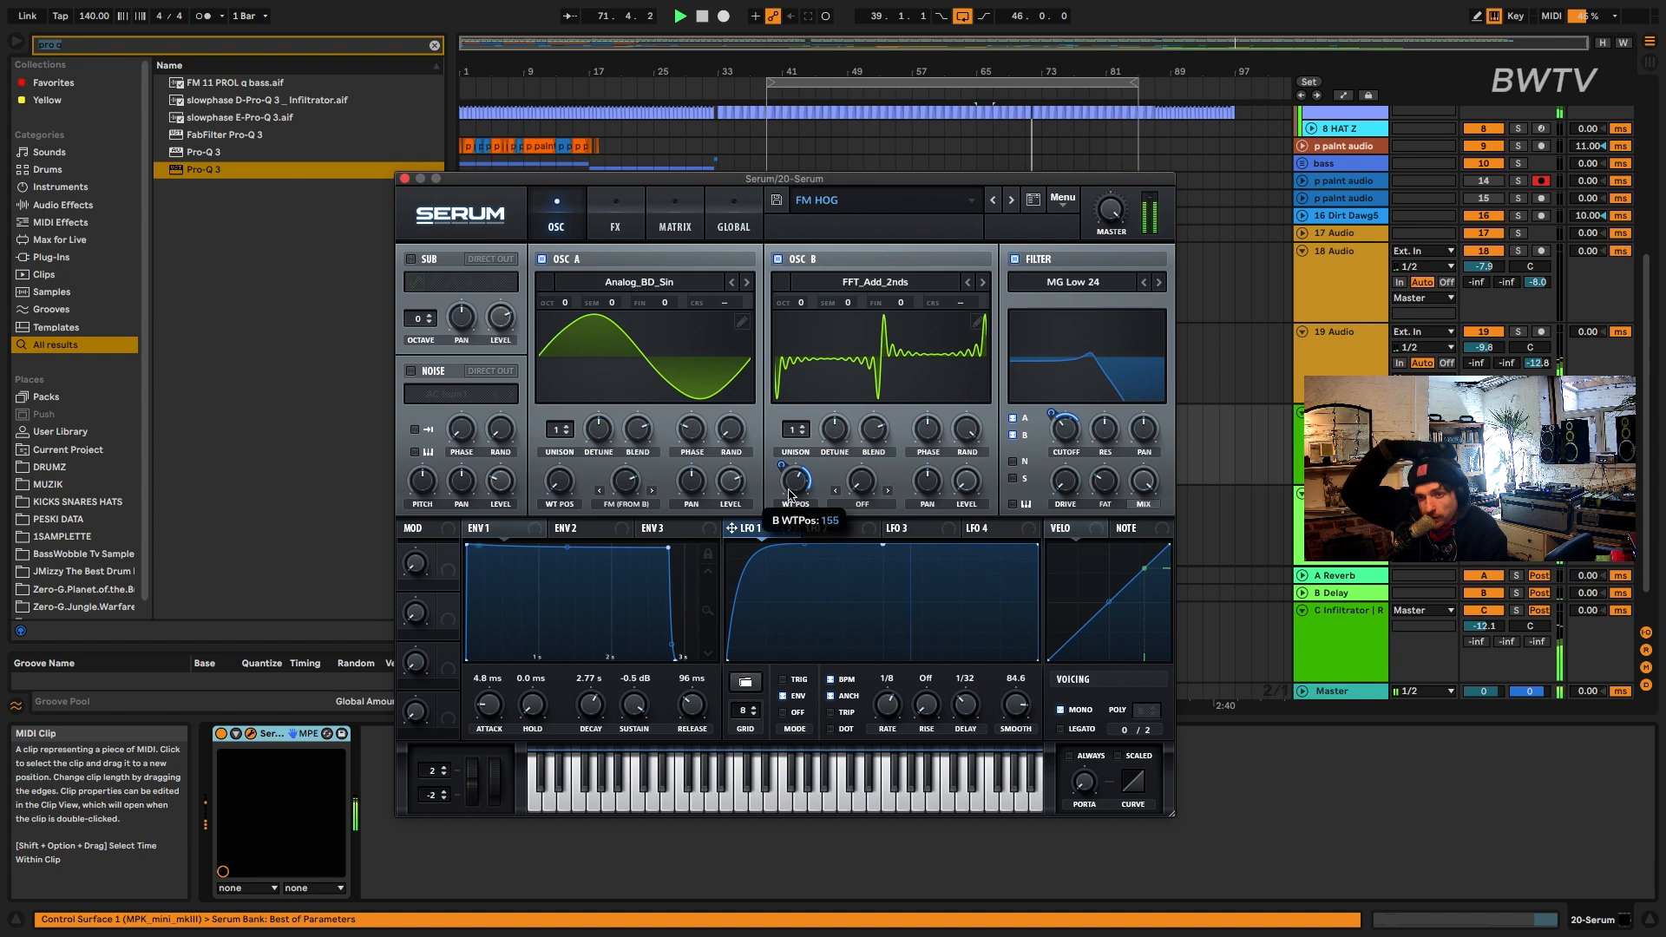
left_click_drag(789, 495, 778, 540)
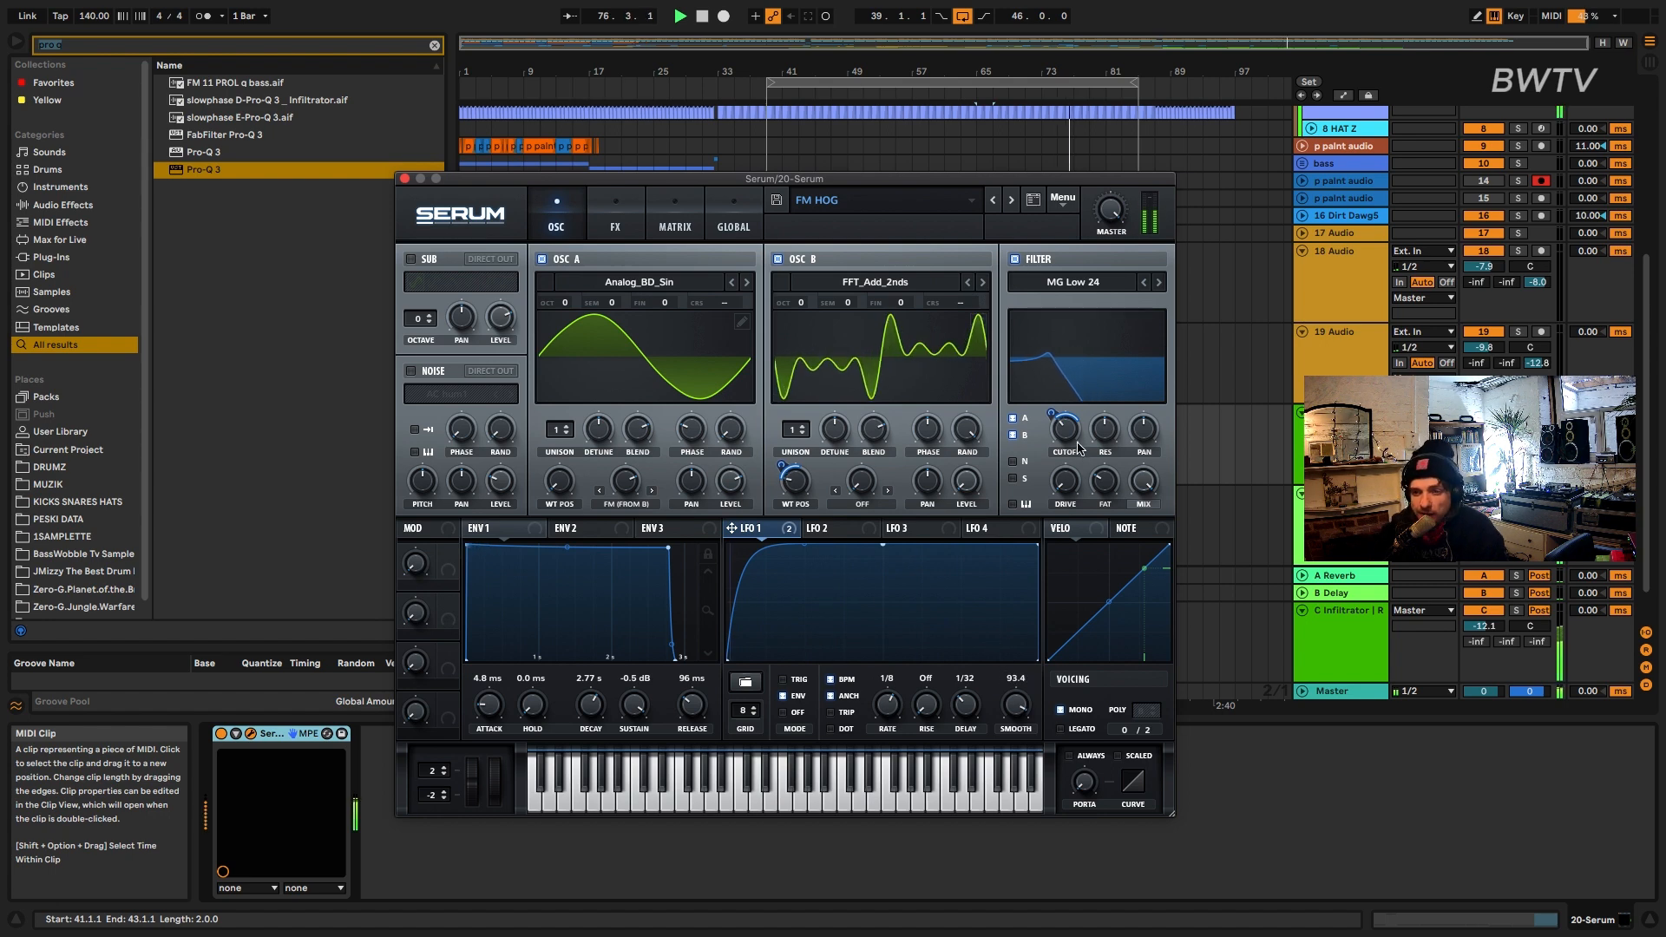
left_click_drag(1072, 442, 1060, 447)
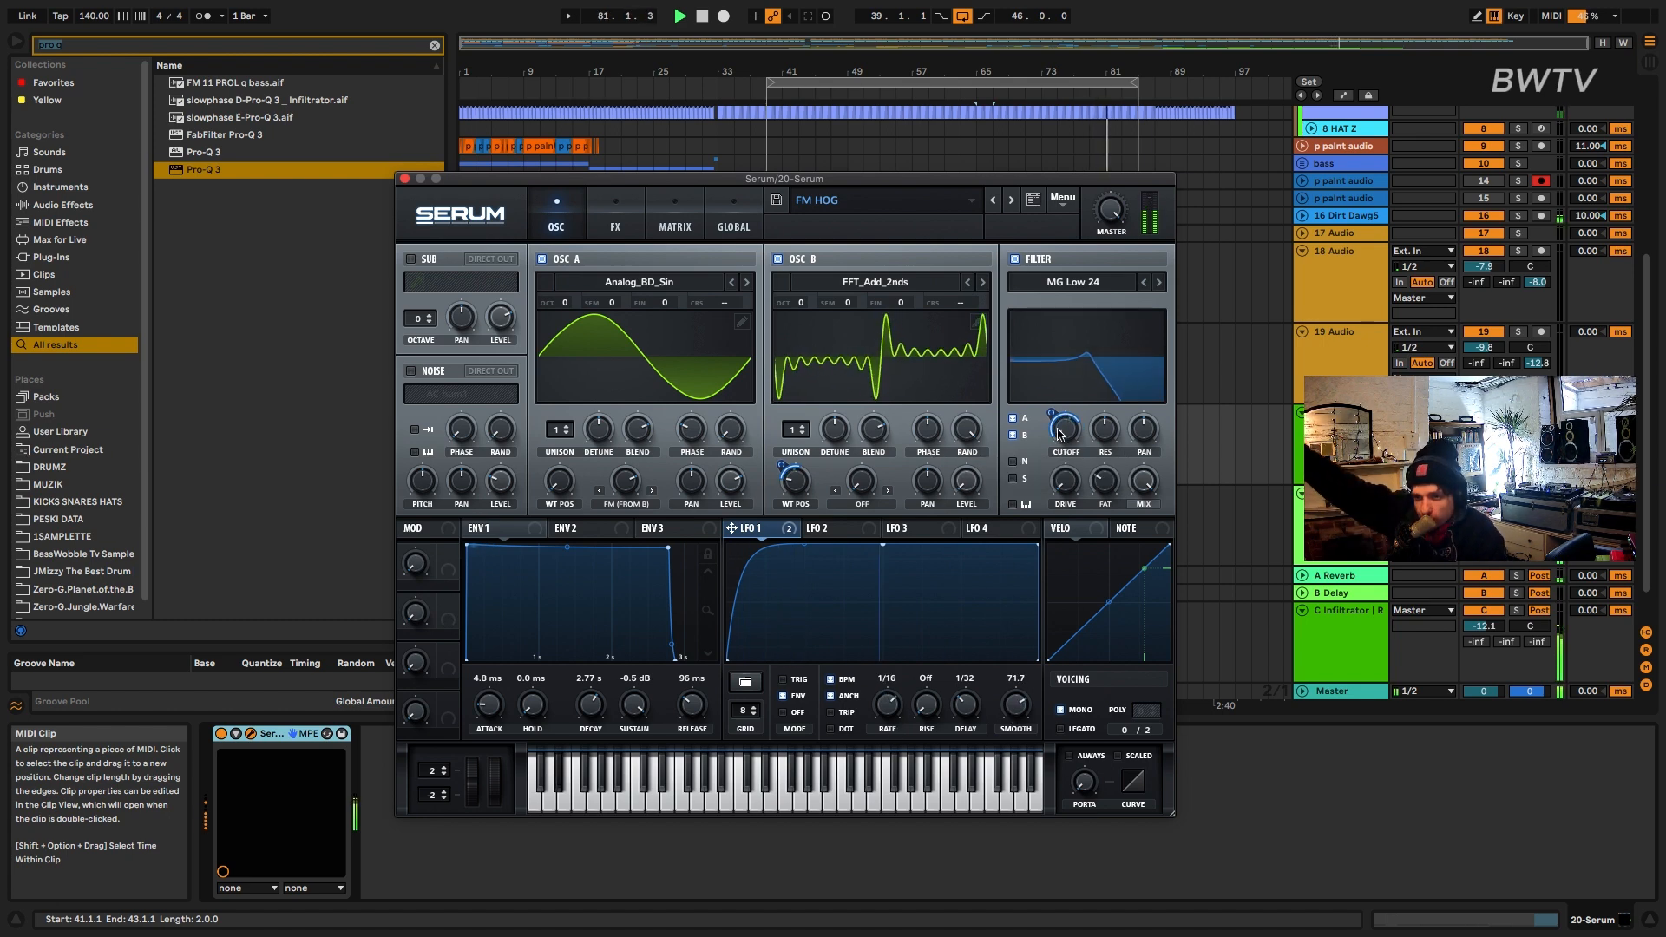
mouse_move(1051, 419)
left_click_drag(1043, 434, 1045, 426)
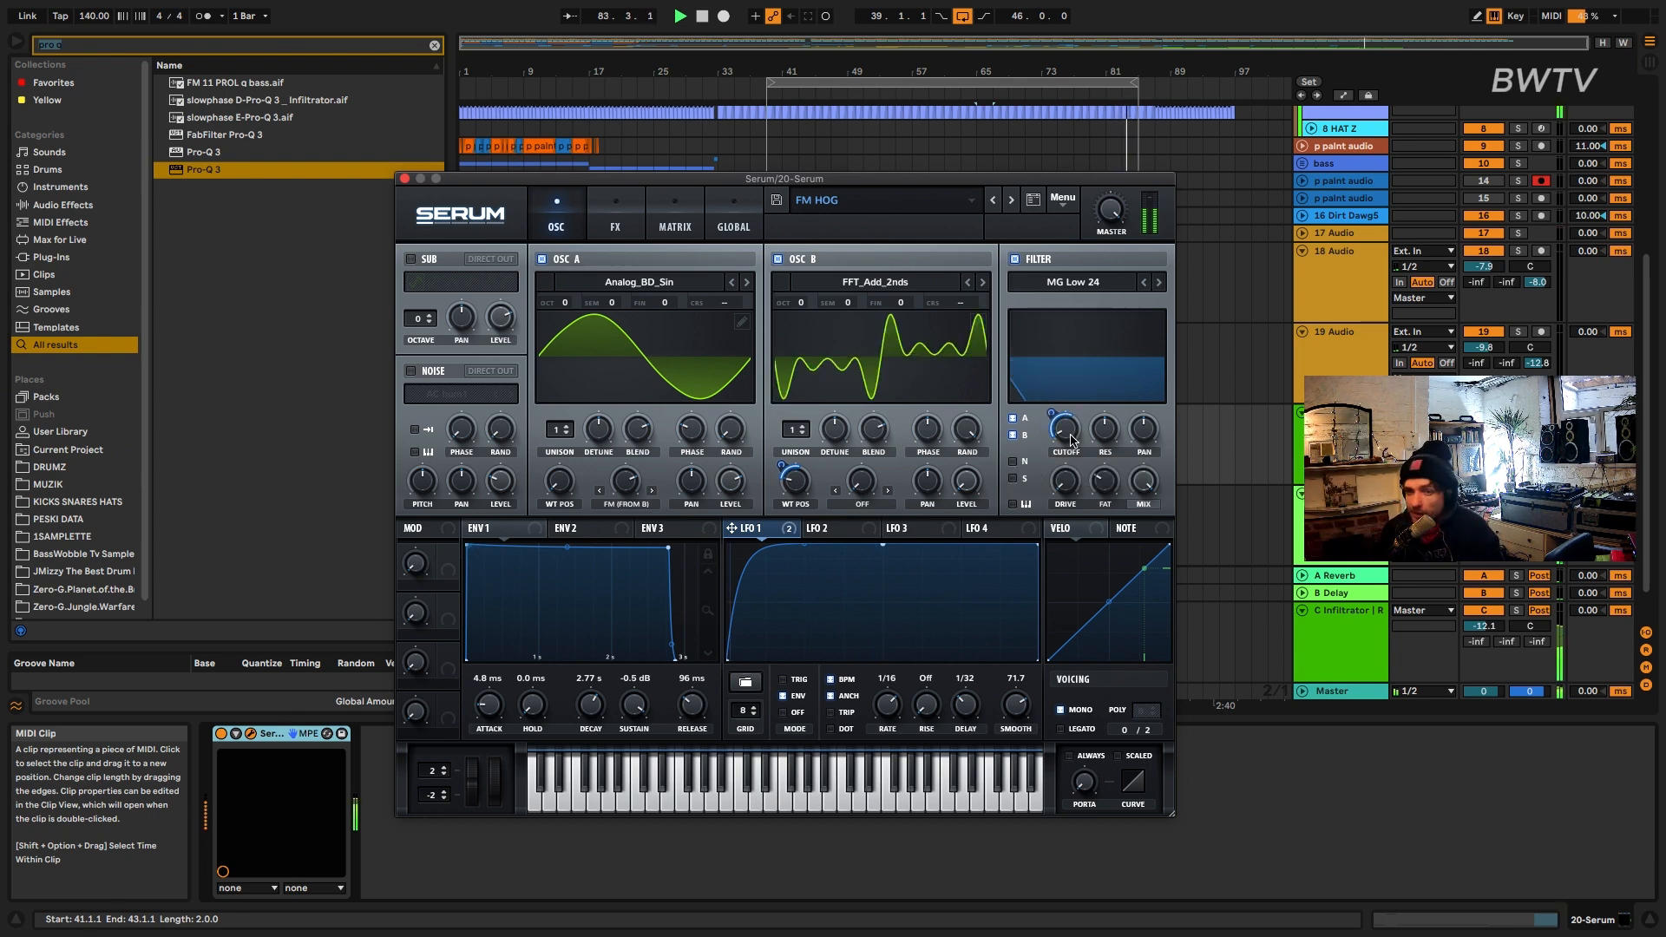
left_click_drag(1072, 424, 1075, 410)
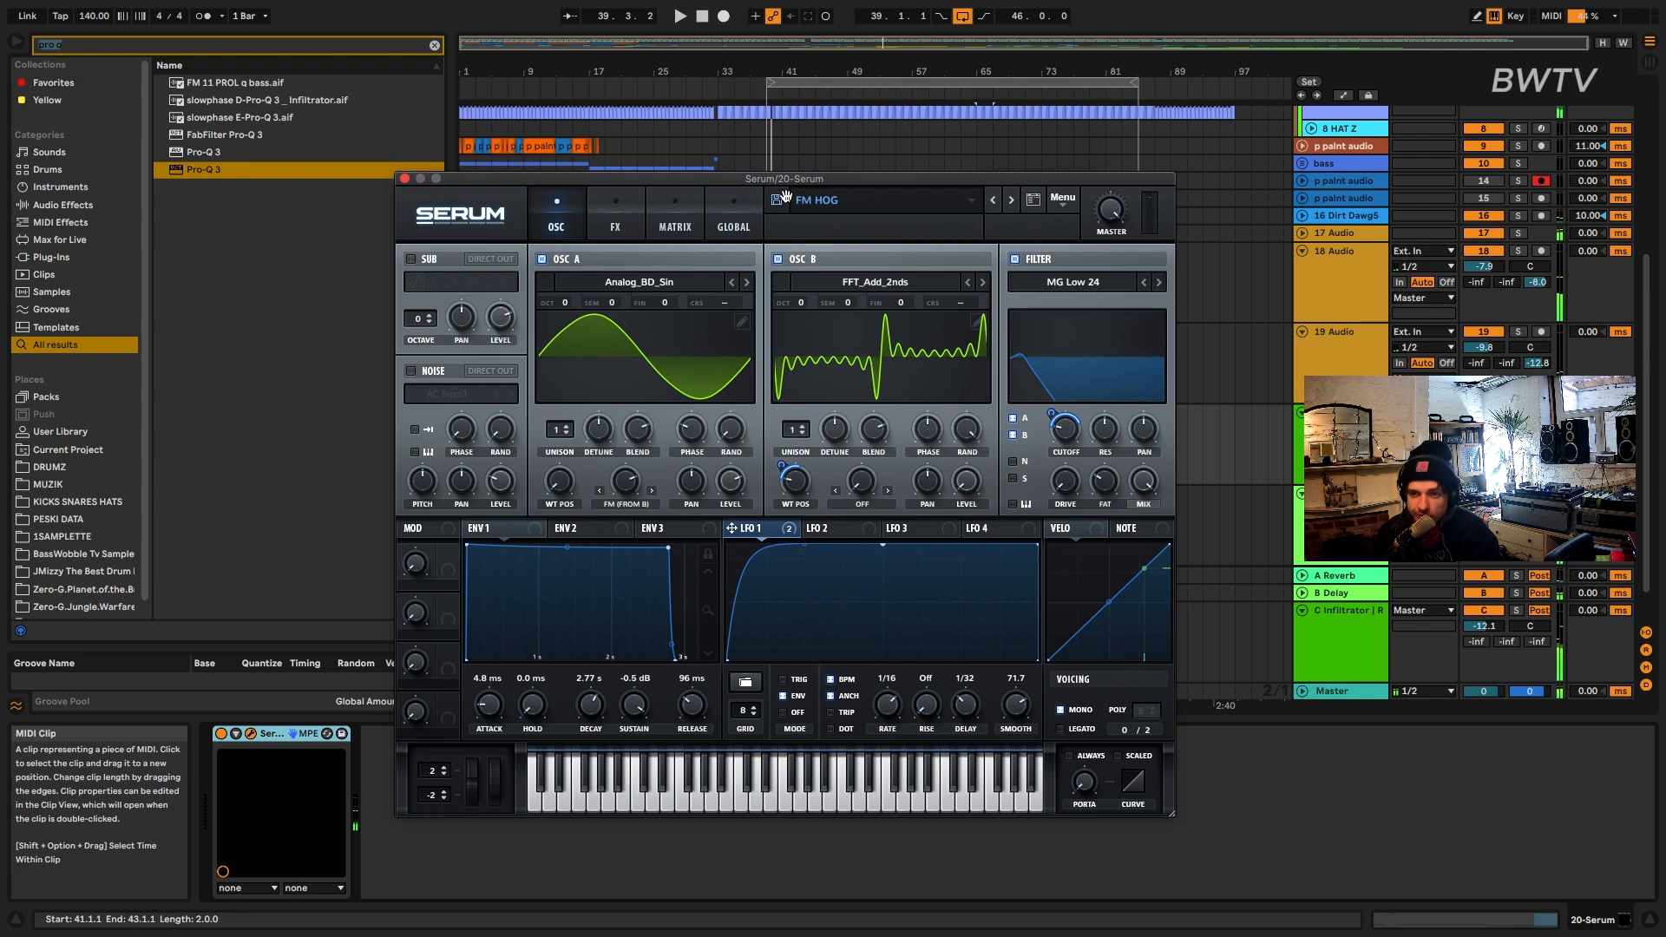
- Save the altered Serum sound as a new preset named FM HOGii in the JAN folder and audition it
left_click(777, 201)
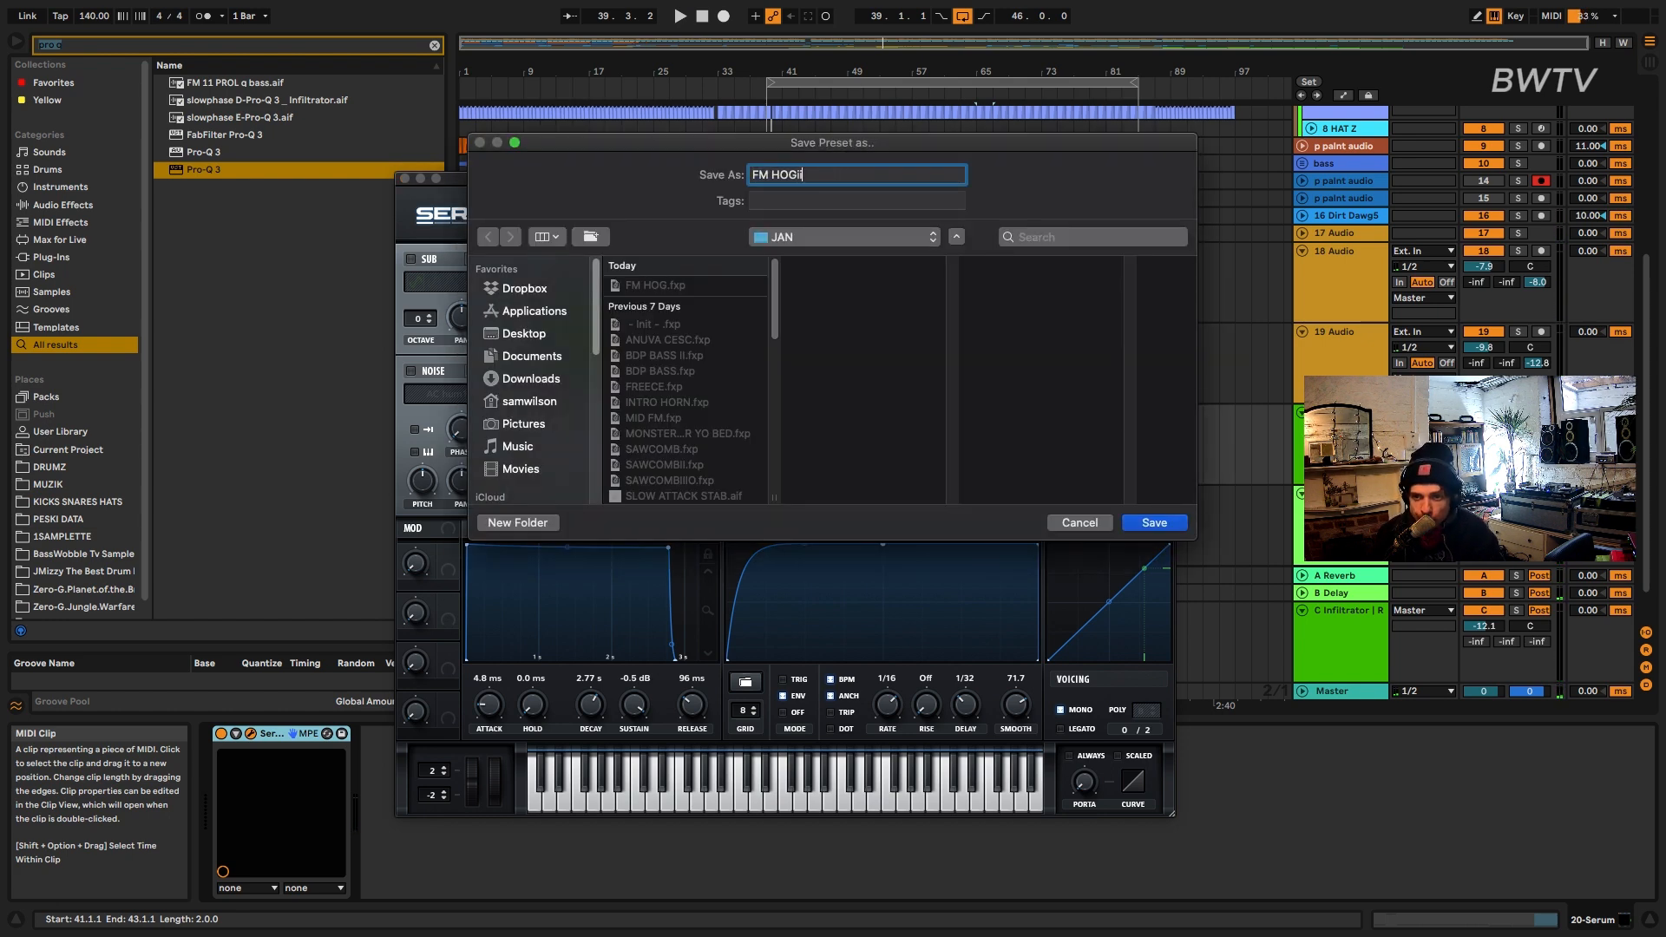
type("ii")
key("Return")
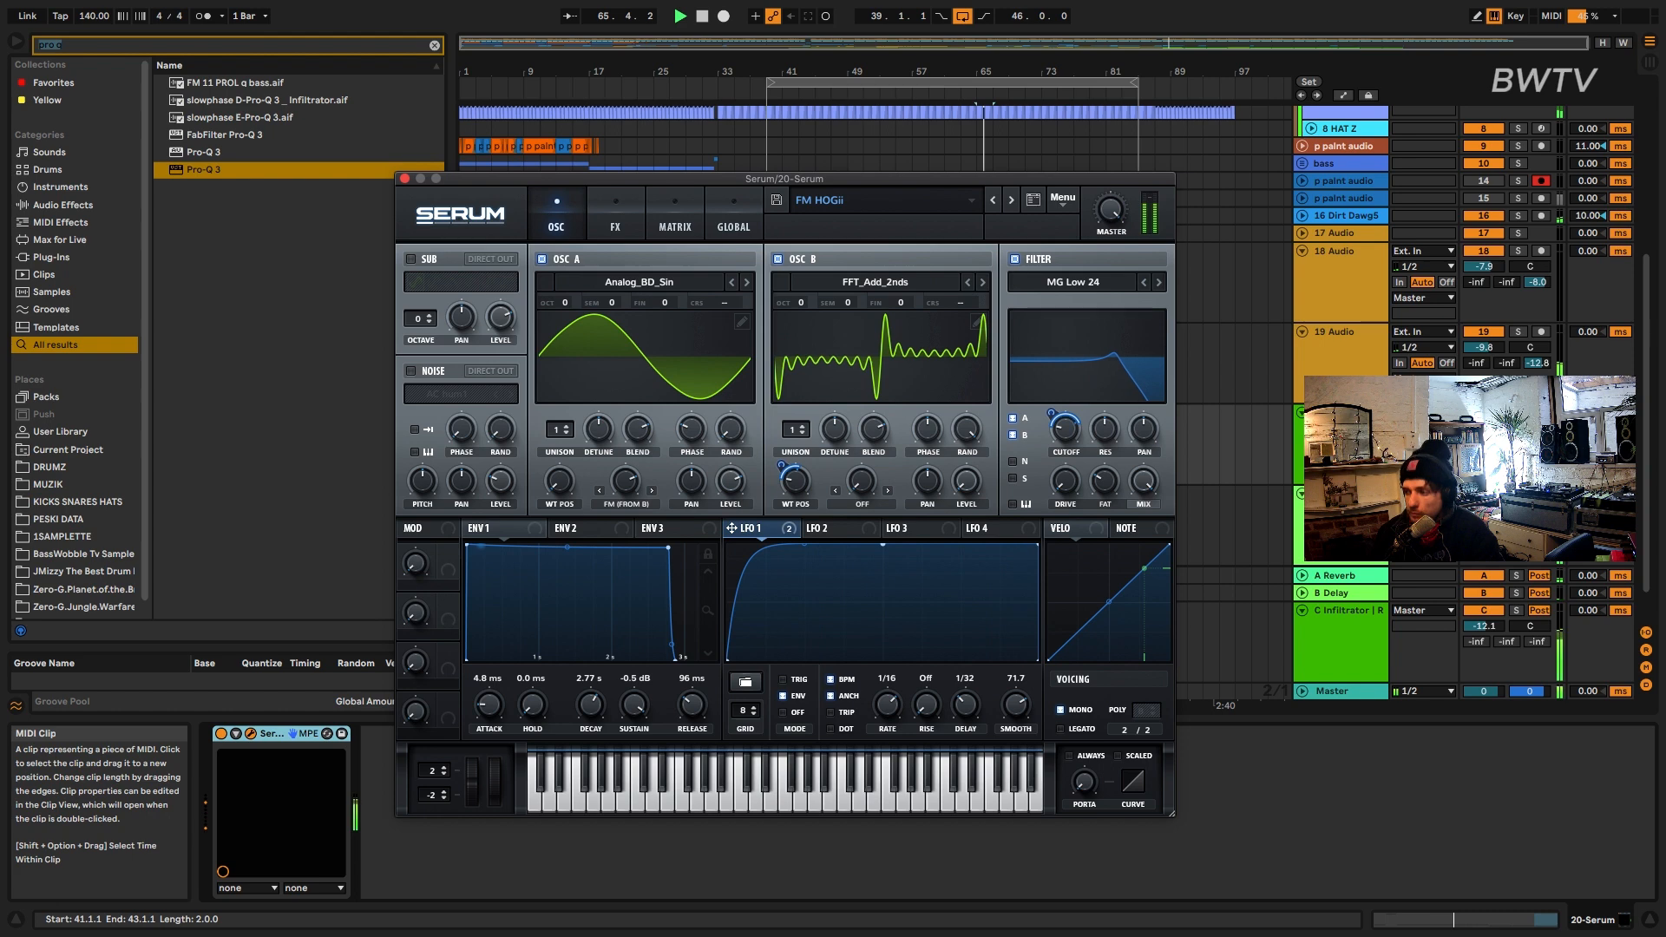
key("space")
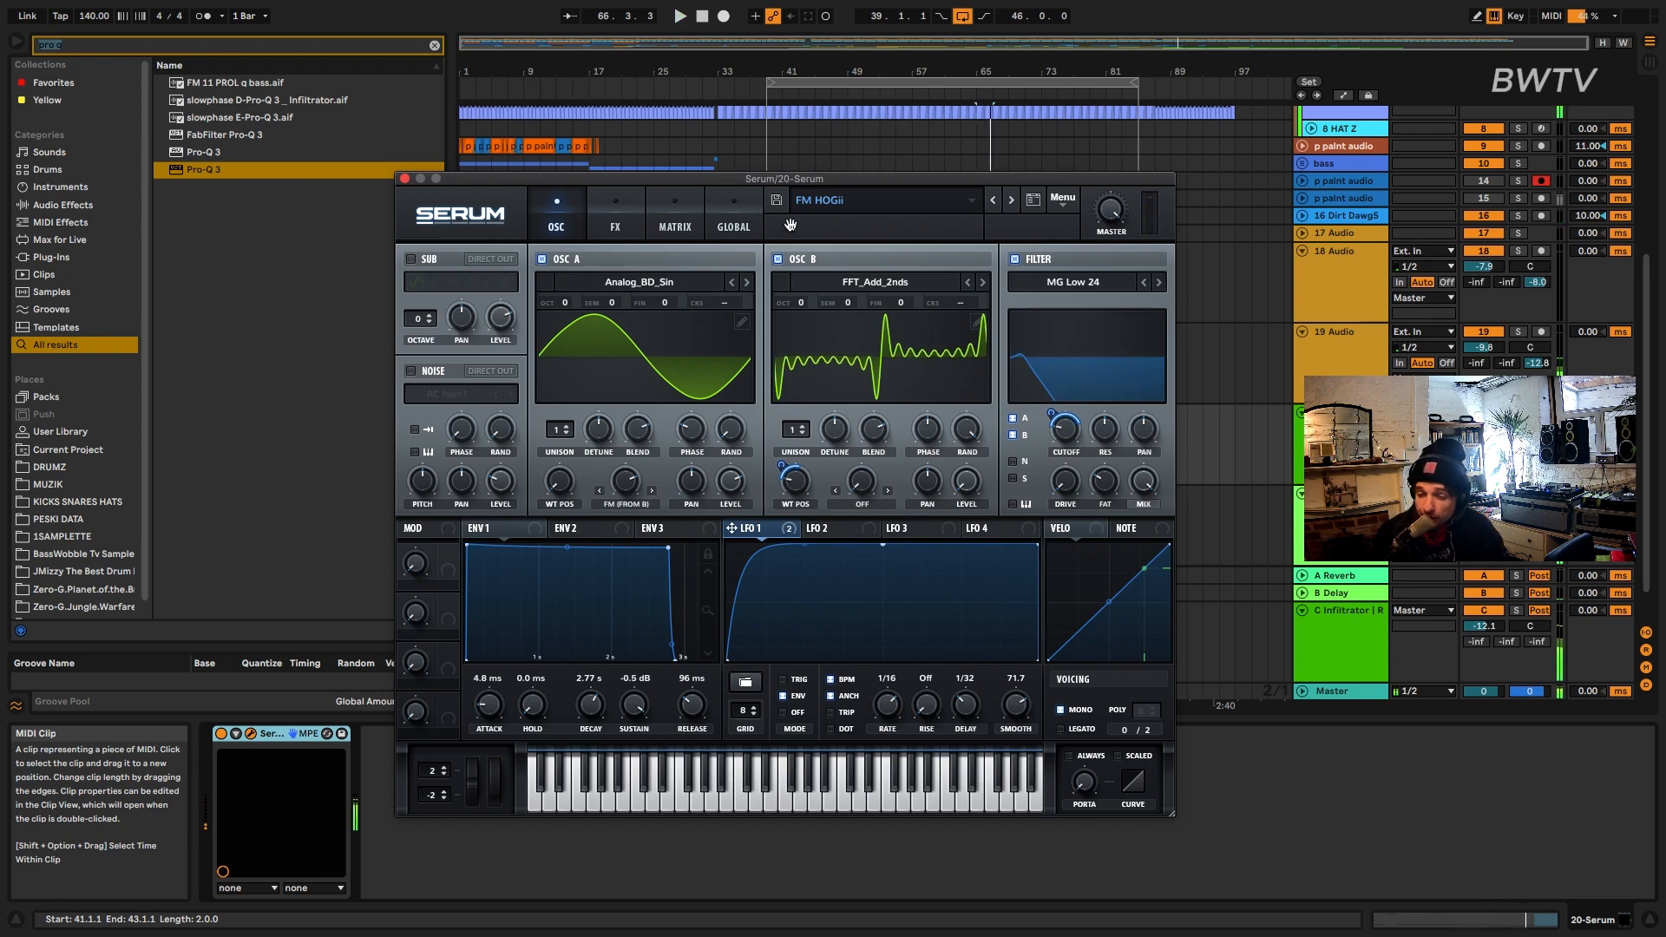
- Close Serum and copy its bass clip as fills near bars 7, 15, 31 and 47, extending HAT Z clips back to bar 9
left_click(404, 179)
left_click_drag(978, 447, 581, 413)
key("space")
left_click_drag(729, 413, 522, 413)
key("space")
key("space")
key("space")
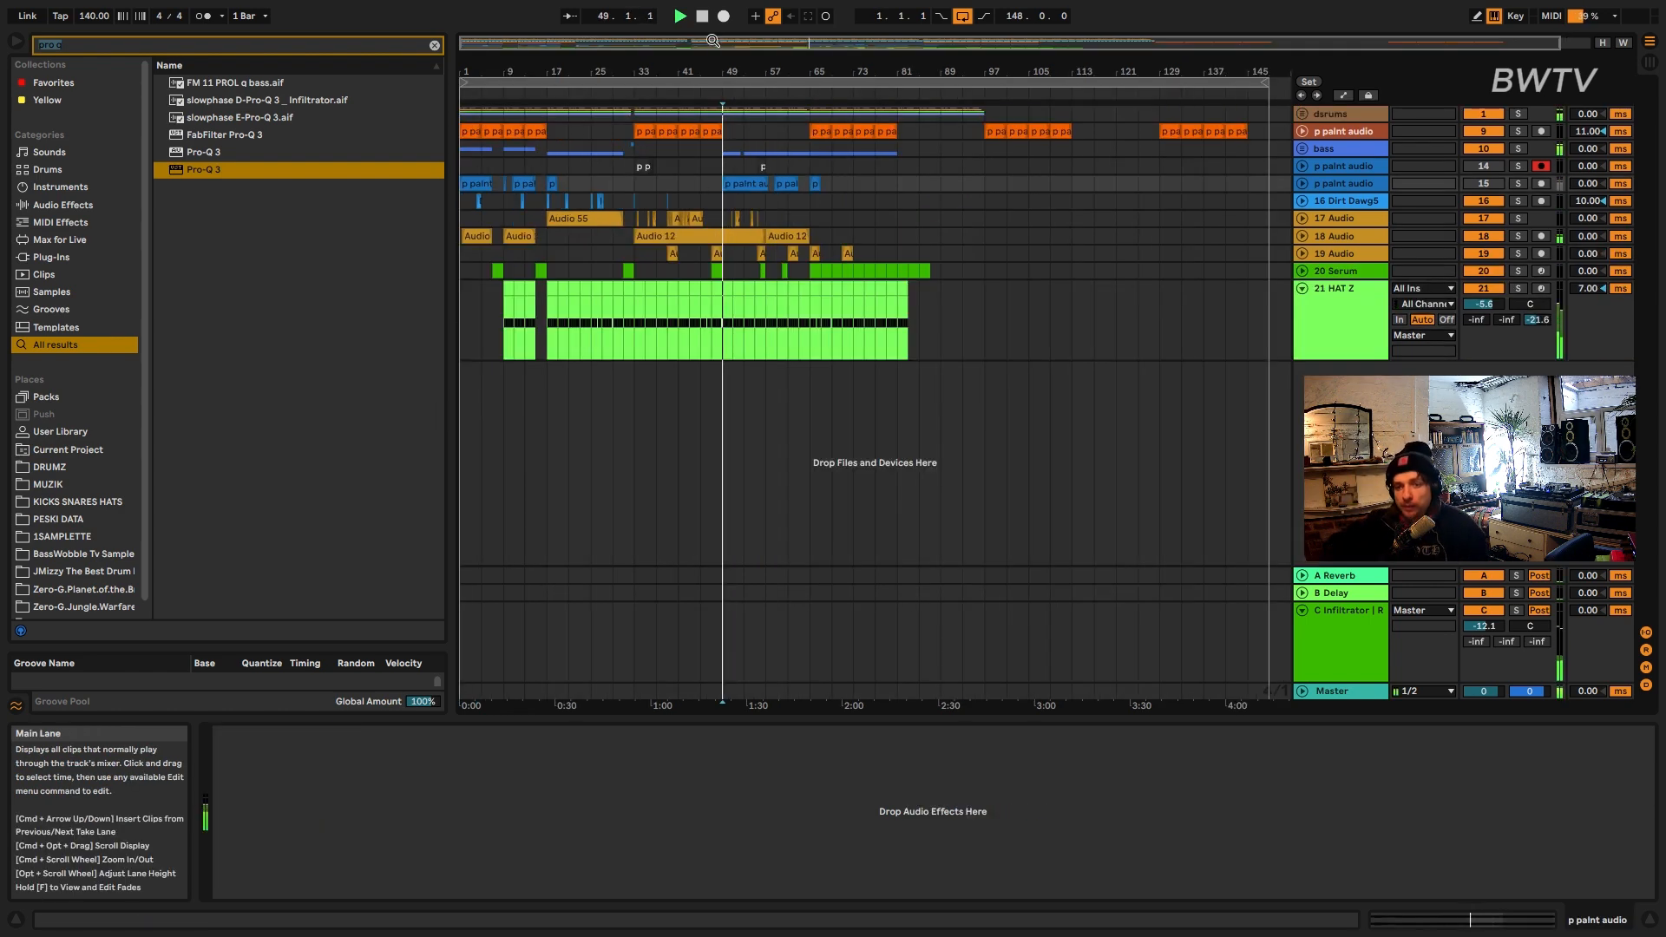
- Audition the arrangement from bar 49 and delete the p paint audio and bass clips between bars 65 and 85
left_click(731, 163)
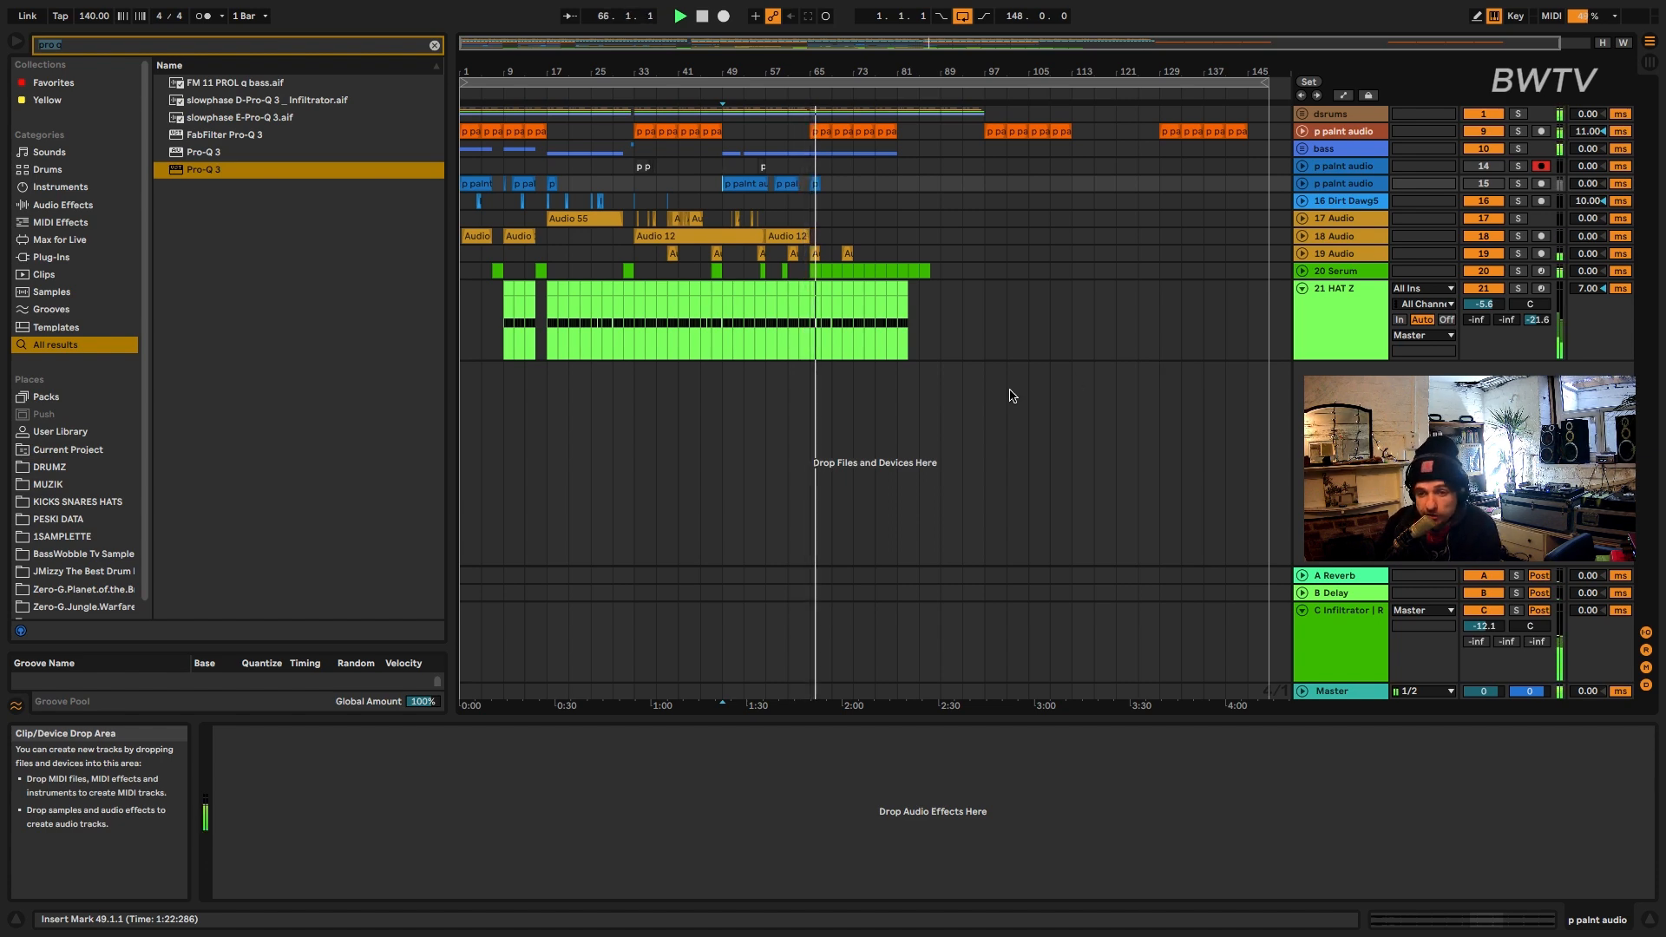
left_click(831, 333)
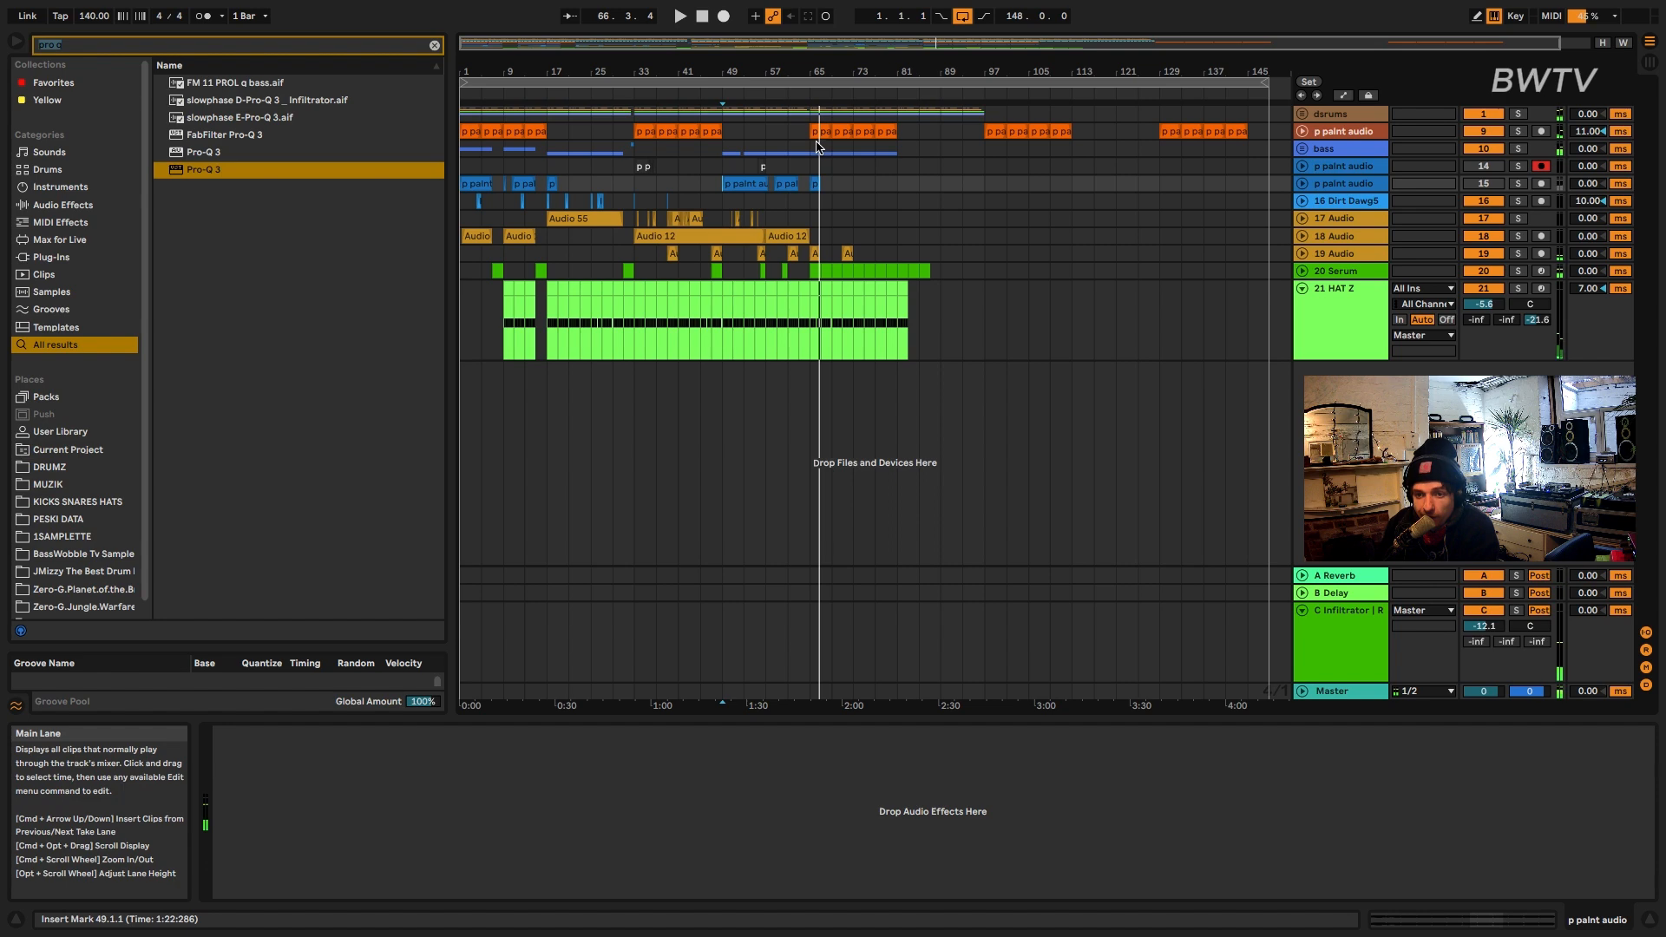
left_click_drag(811, 131, 918, 160)
key("space")
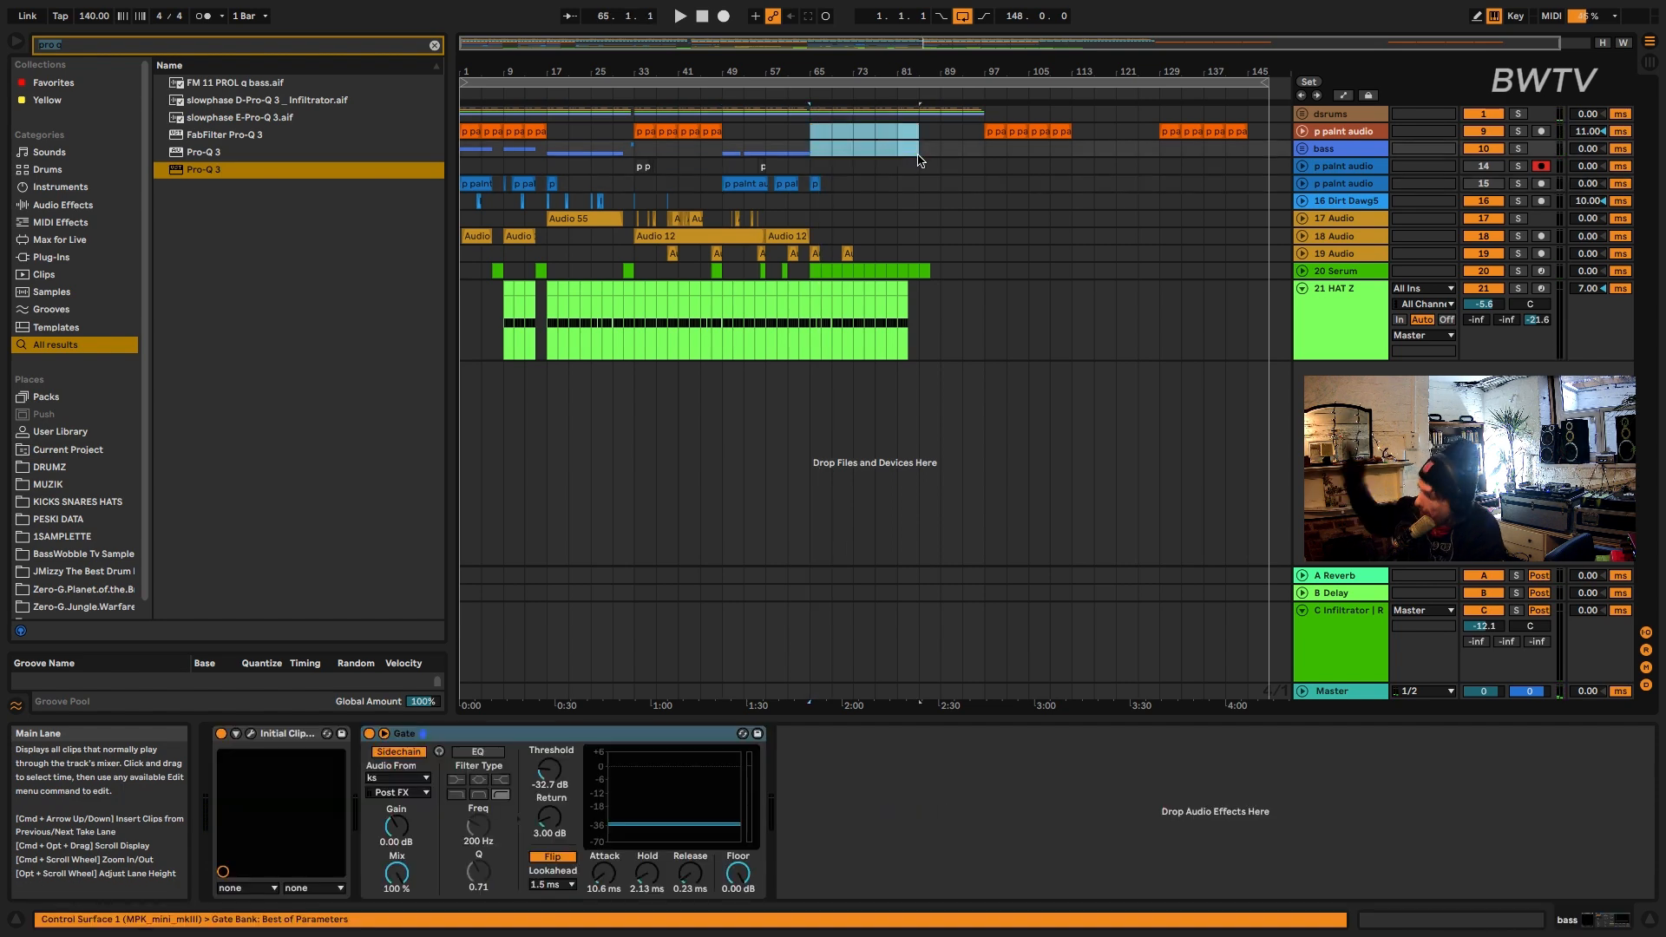
- Move the HAT Z clips from bar 73 onward to a duplicated HAT Z track
left_click_drag(918, 321, 860, 368)
key("space")
left_click(1079, 346)
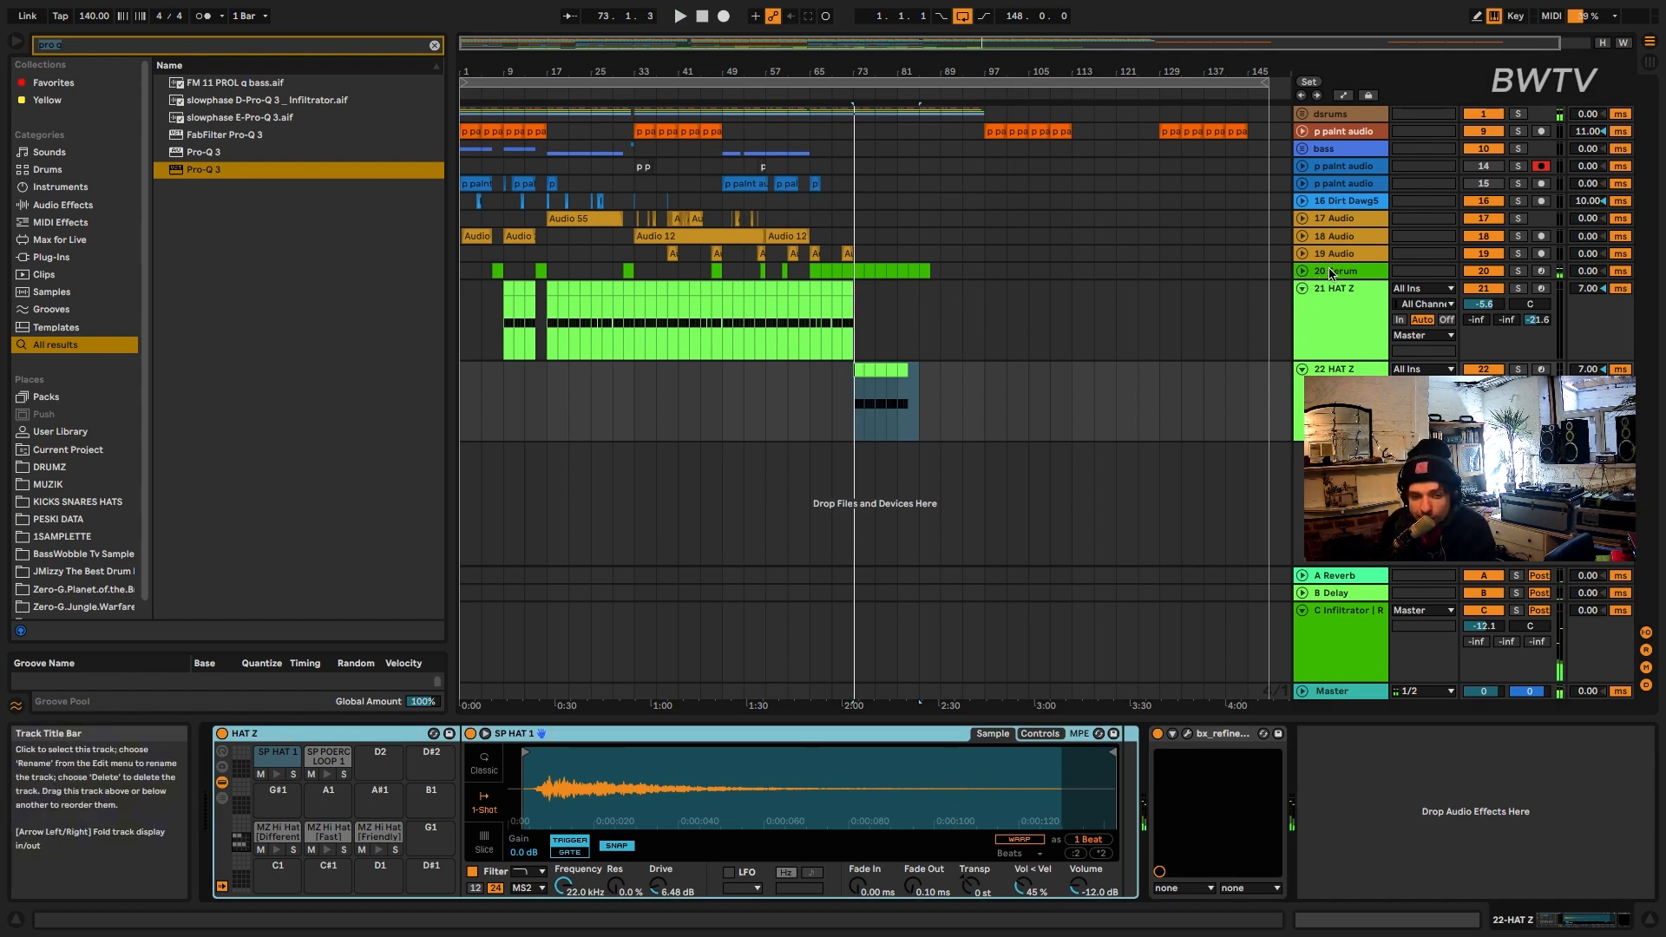
- Unfold the Serum track and move its clips from bar 73 onward to a duplicated Serum track
left_click(1302, 271)
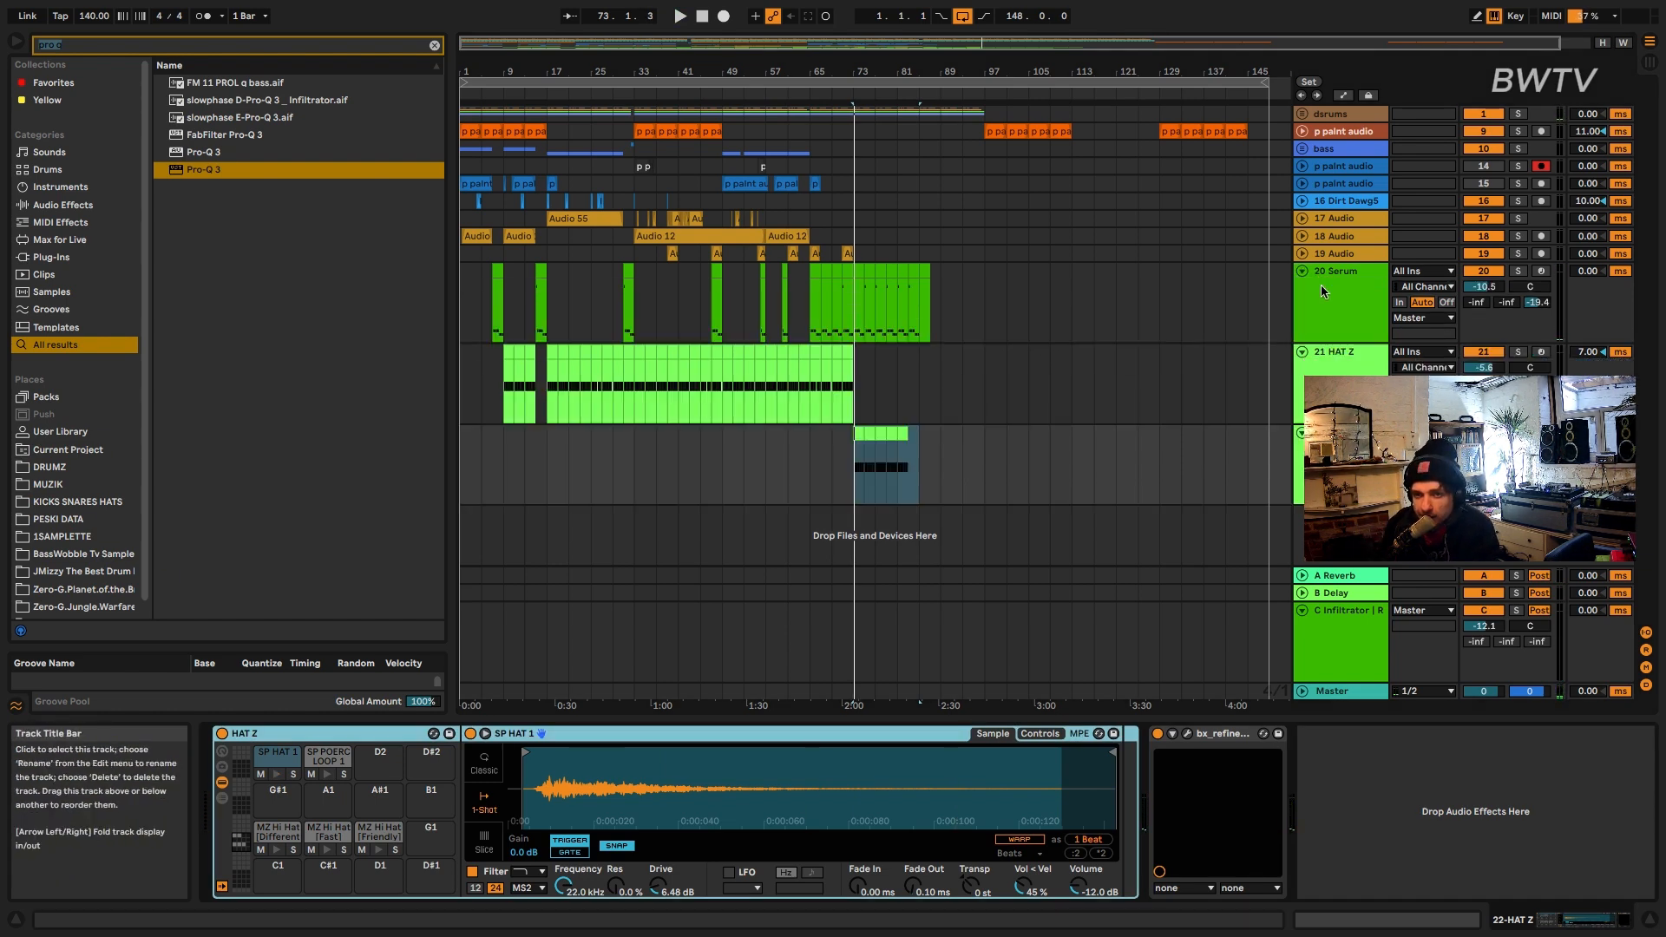
left_click(860, 337)
left_click(859, 279)
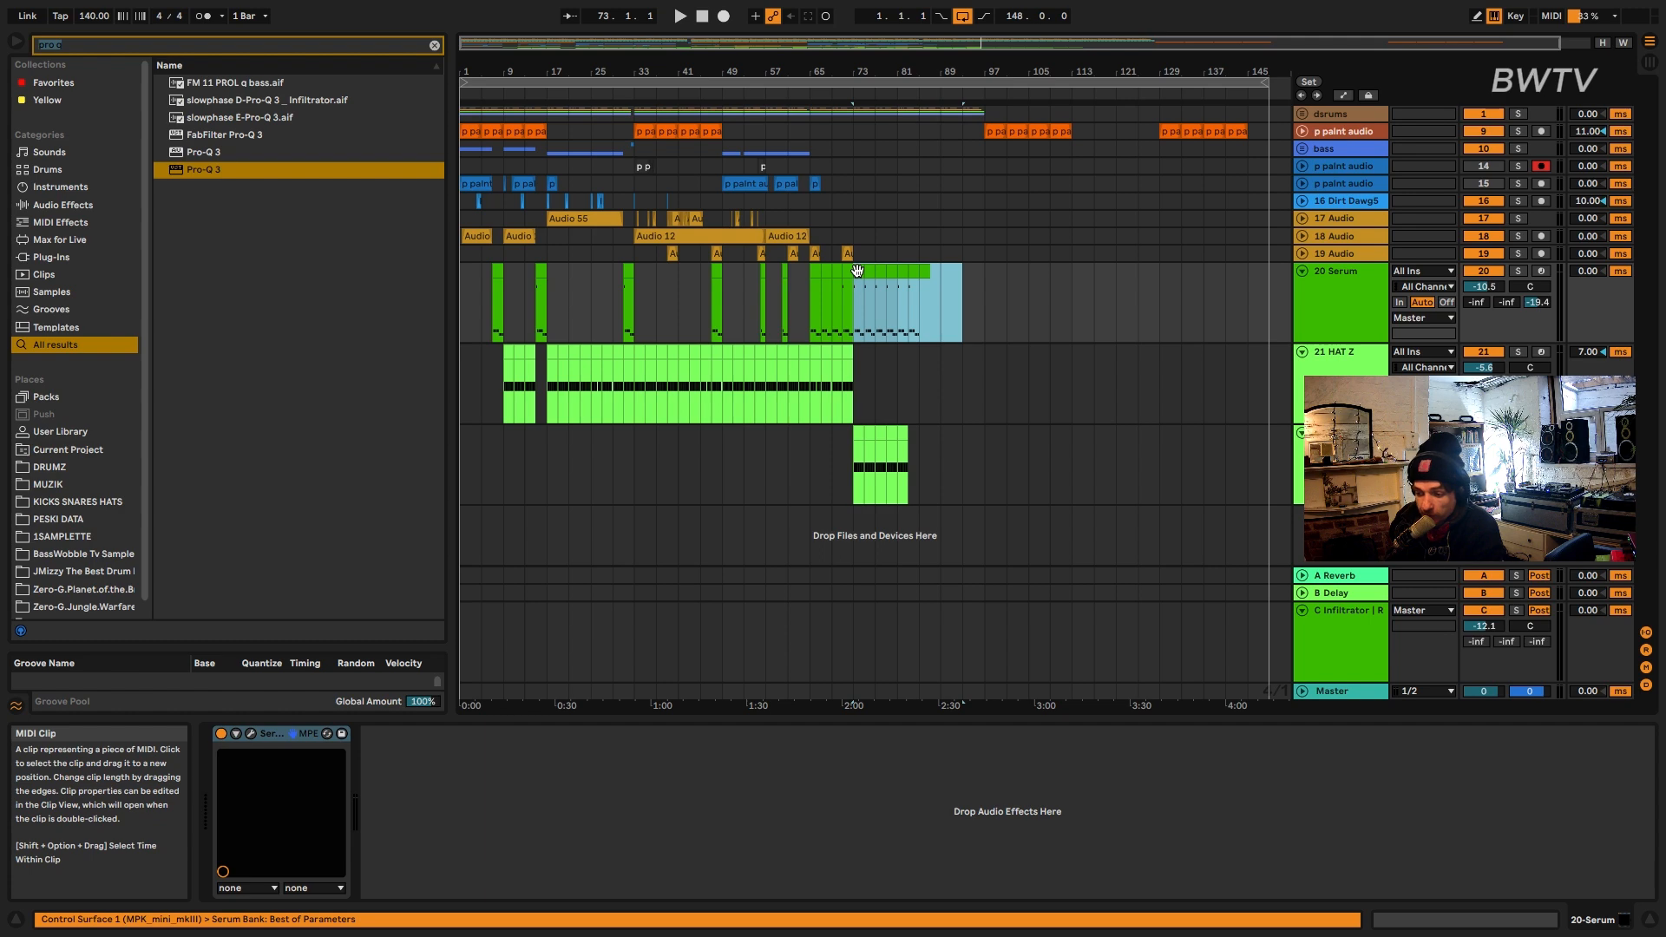
left_click_drag(859, 279, 855, 518)
- Shorten the SP HAT 1 sample on the duplicated HAT Z track, with a 35.9 ms fade in and 52.3 ms fade out
key("space")
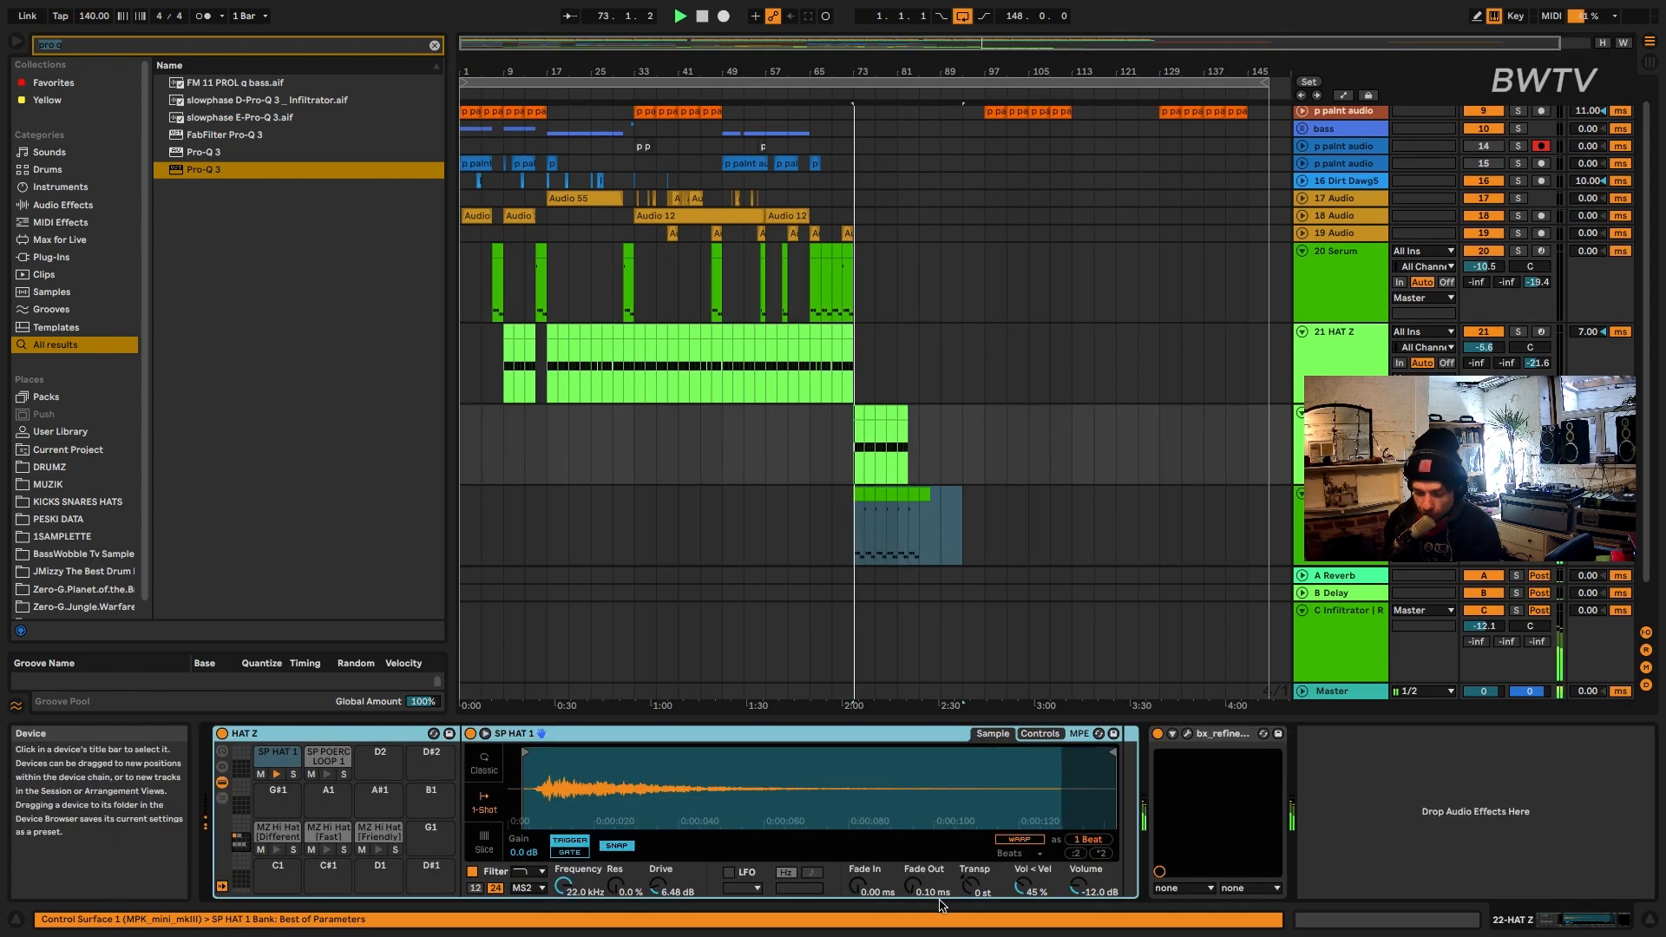
left_click_drag(858, 885, 858, 860)
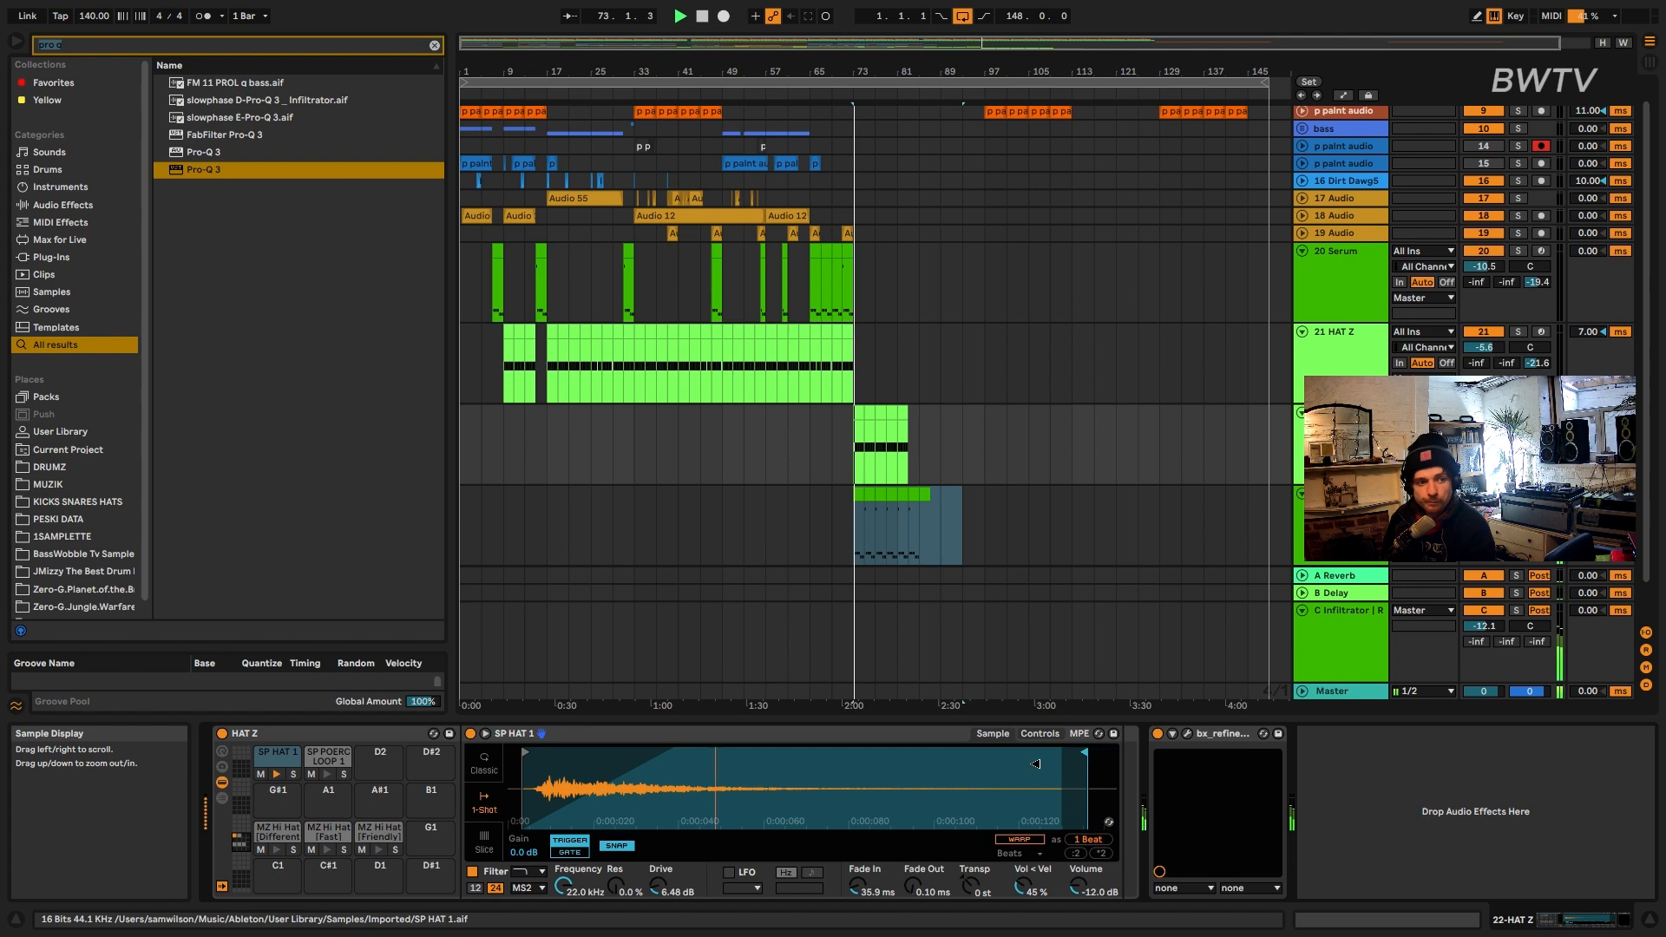
left_click_drag(1036, 763, 738, 764)
left_click_drag(913, 885, 913, 868)
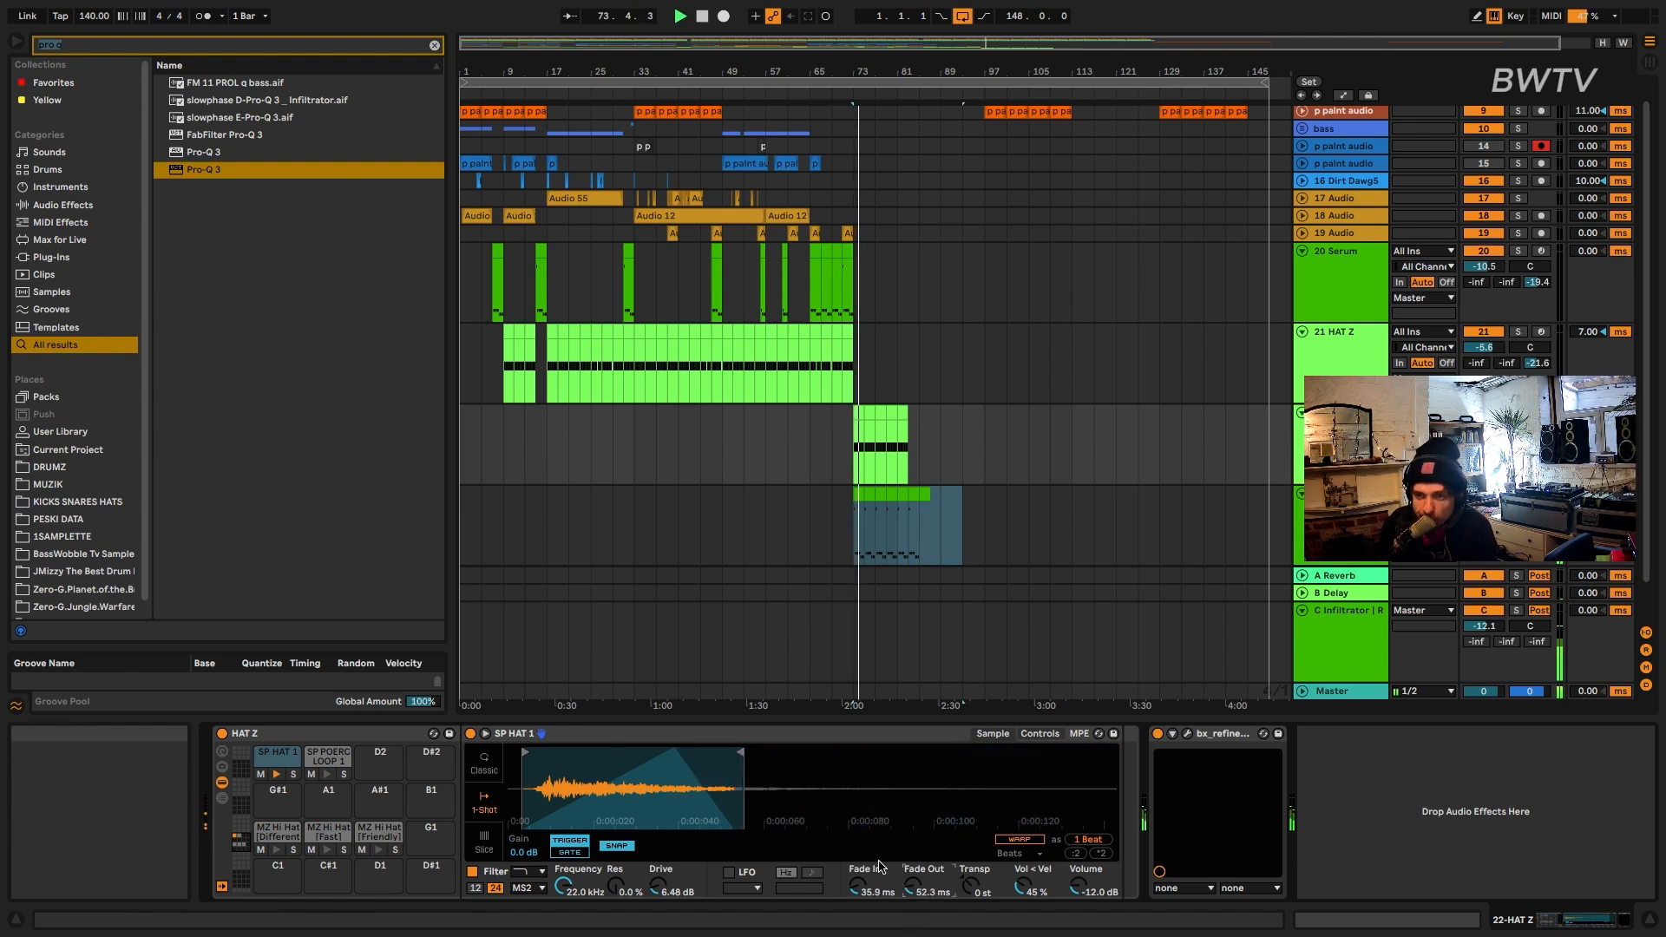
left_click(855, 625)
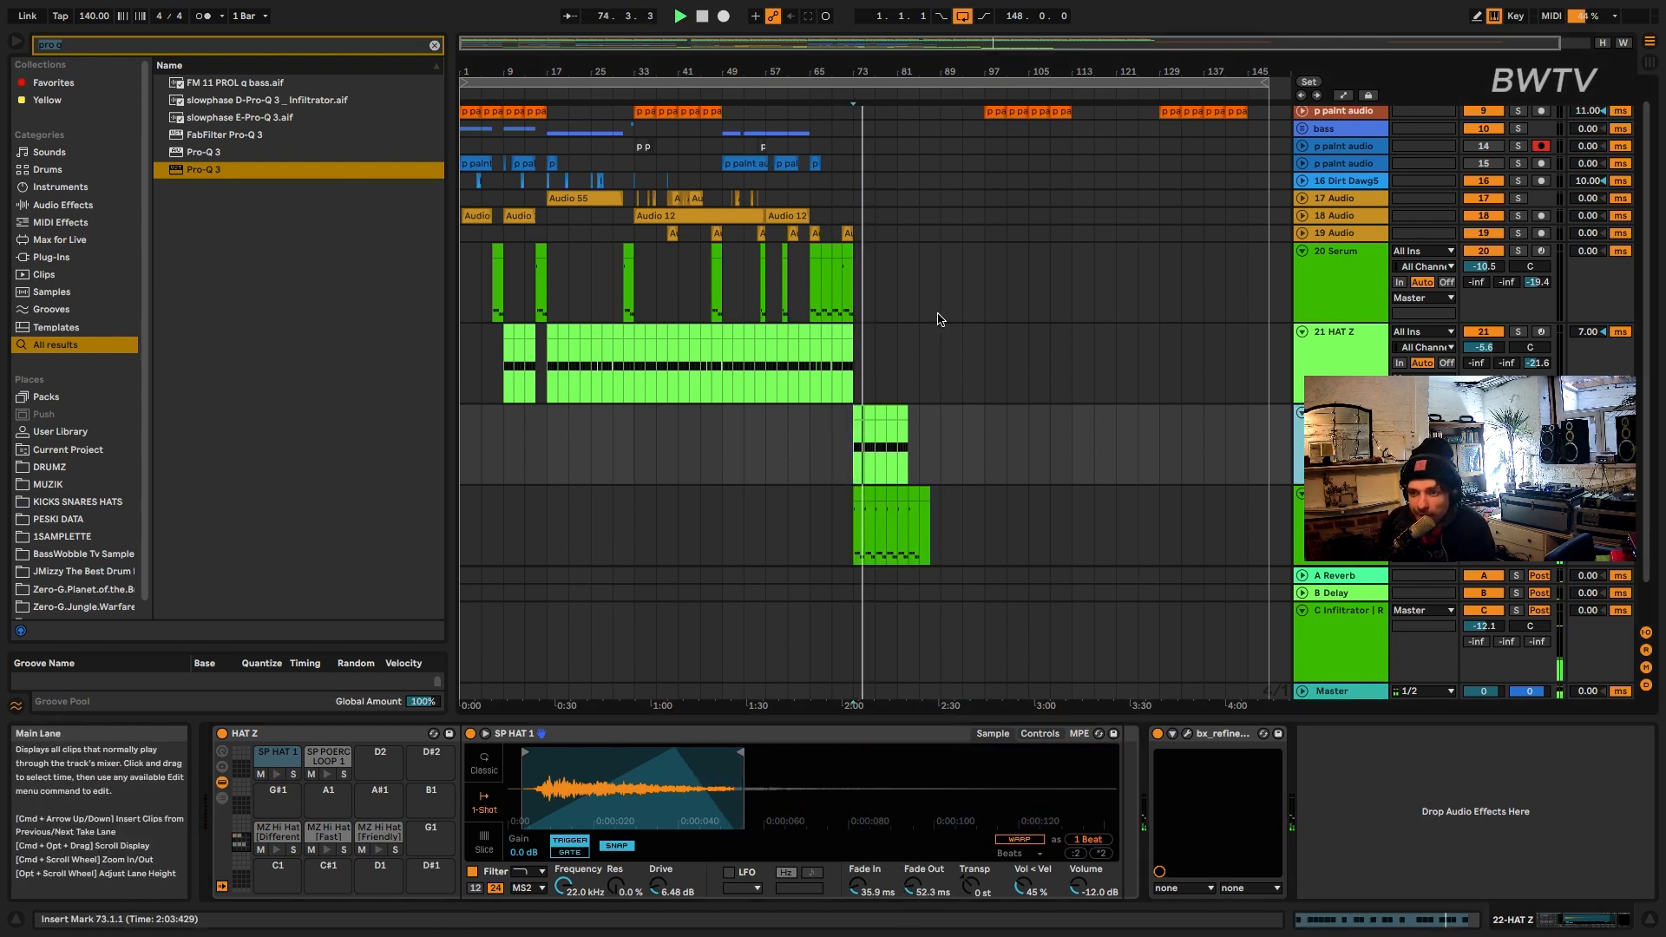
- Open Serum on the duplicated Serum track and set its filter resonance to 64% while auditioning from bar 73
left_click(1314, 520)
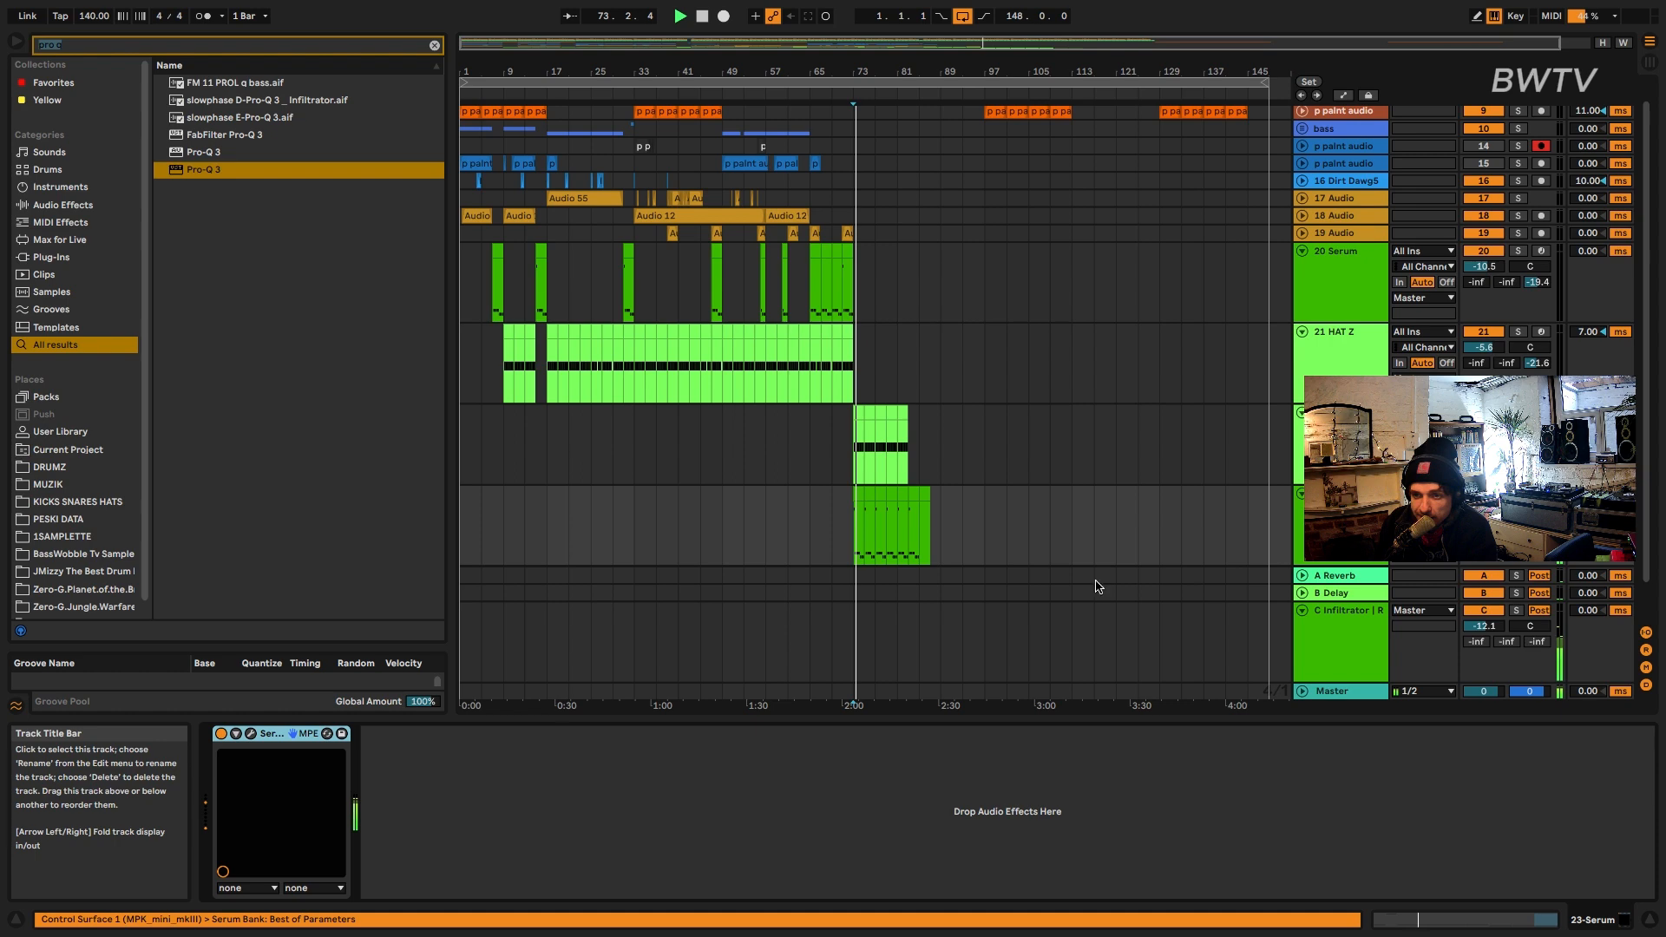
key("space")
left_click(251, 733)
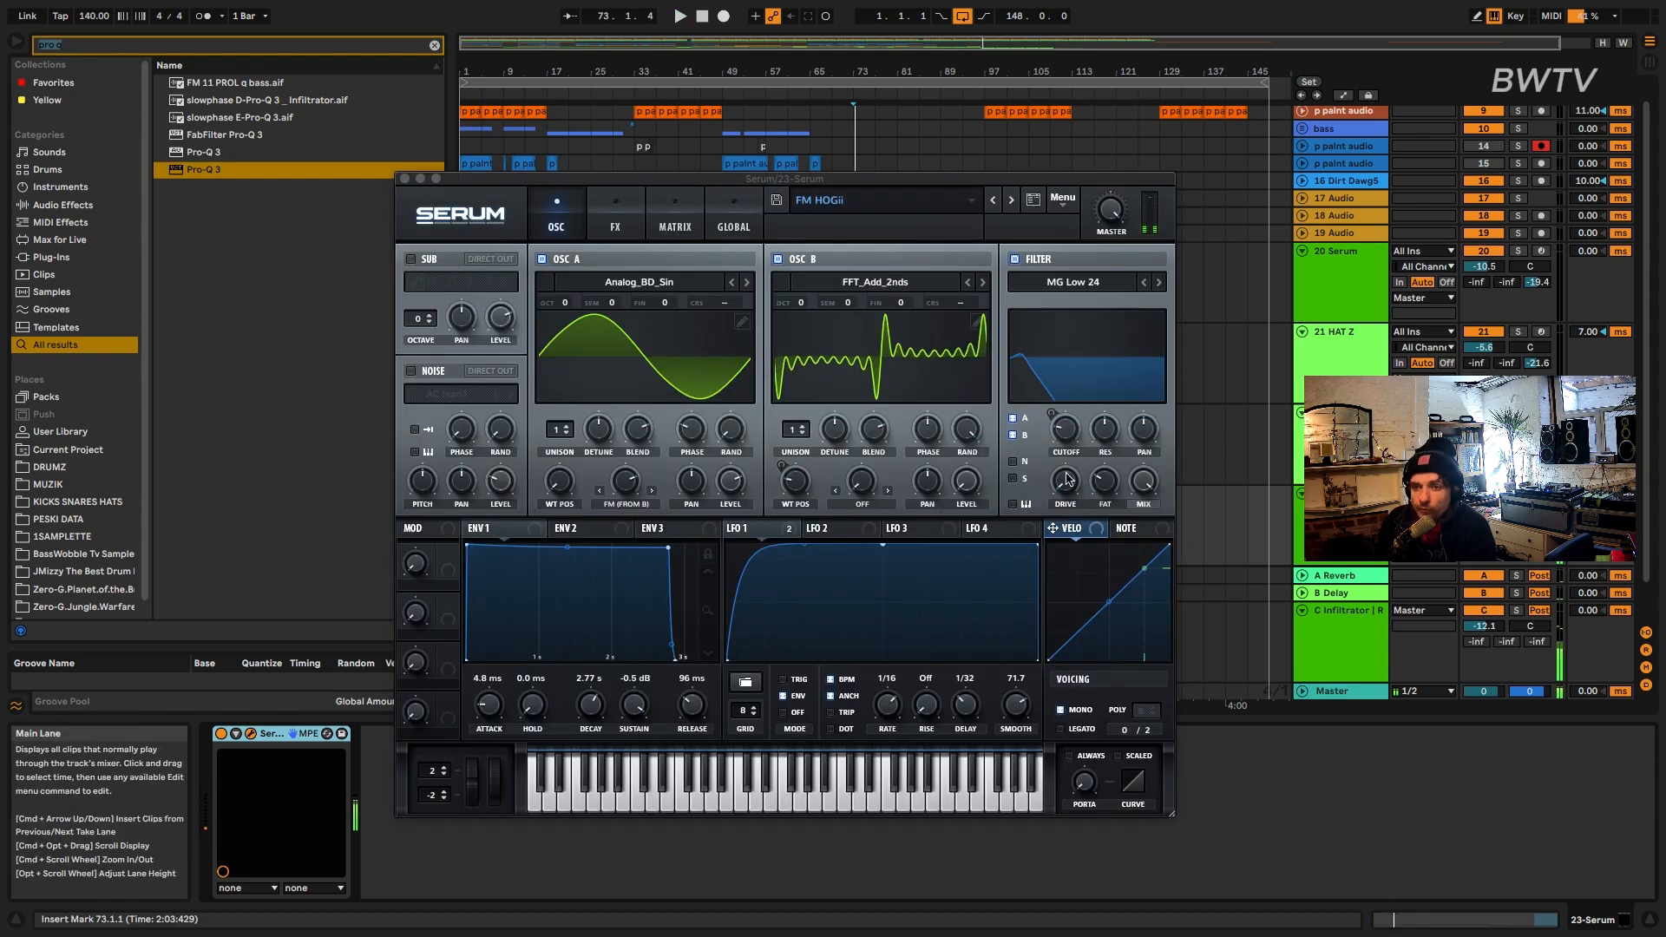
key("space")
left_click_drag(1067, 479, 1105, 413)
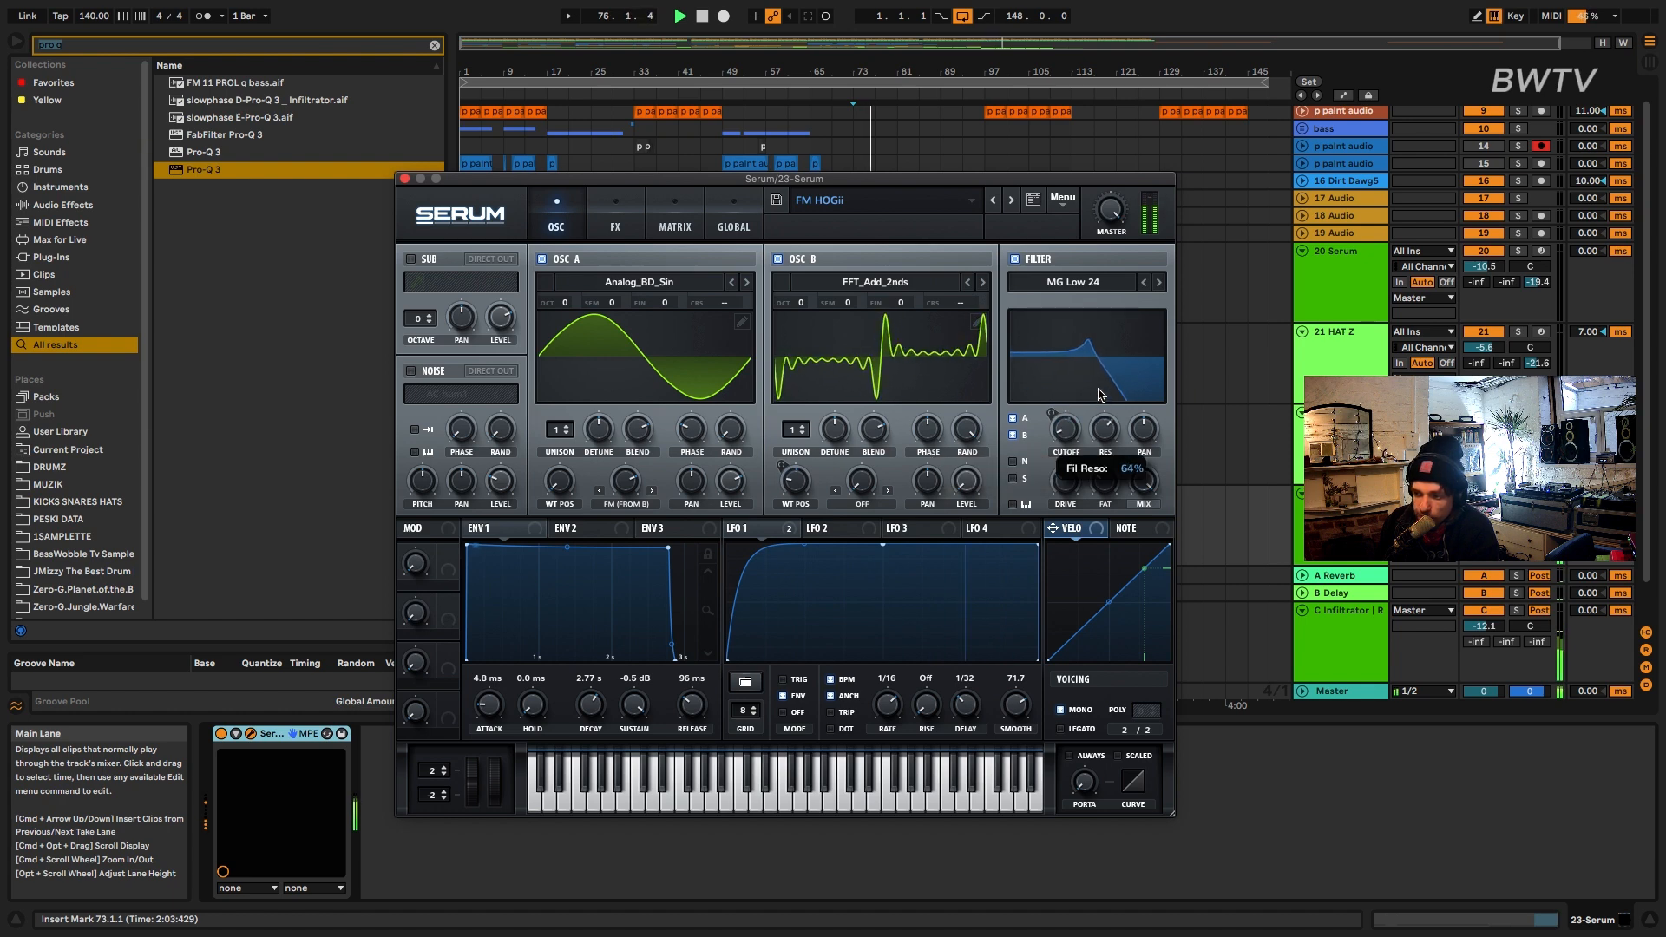
key("space")
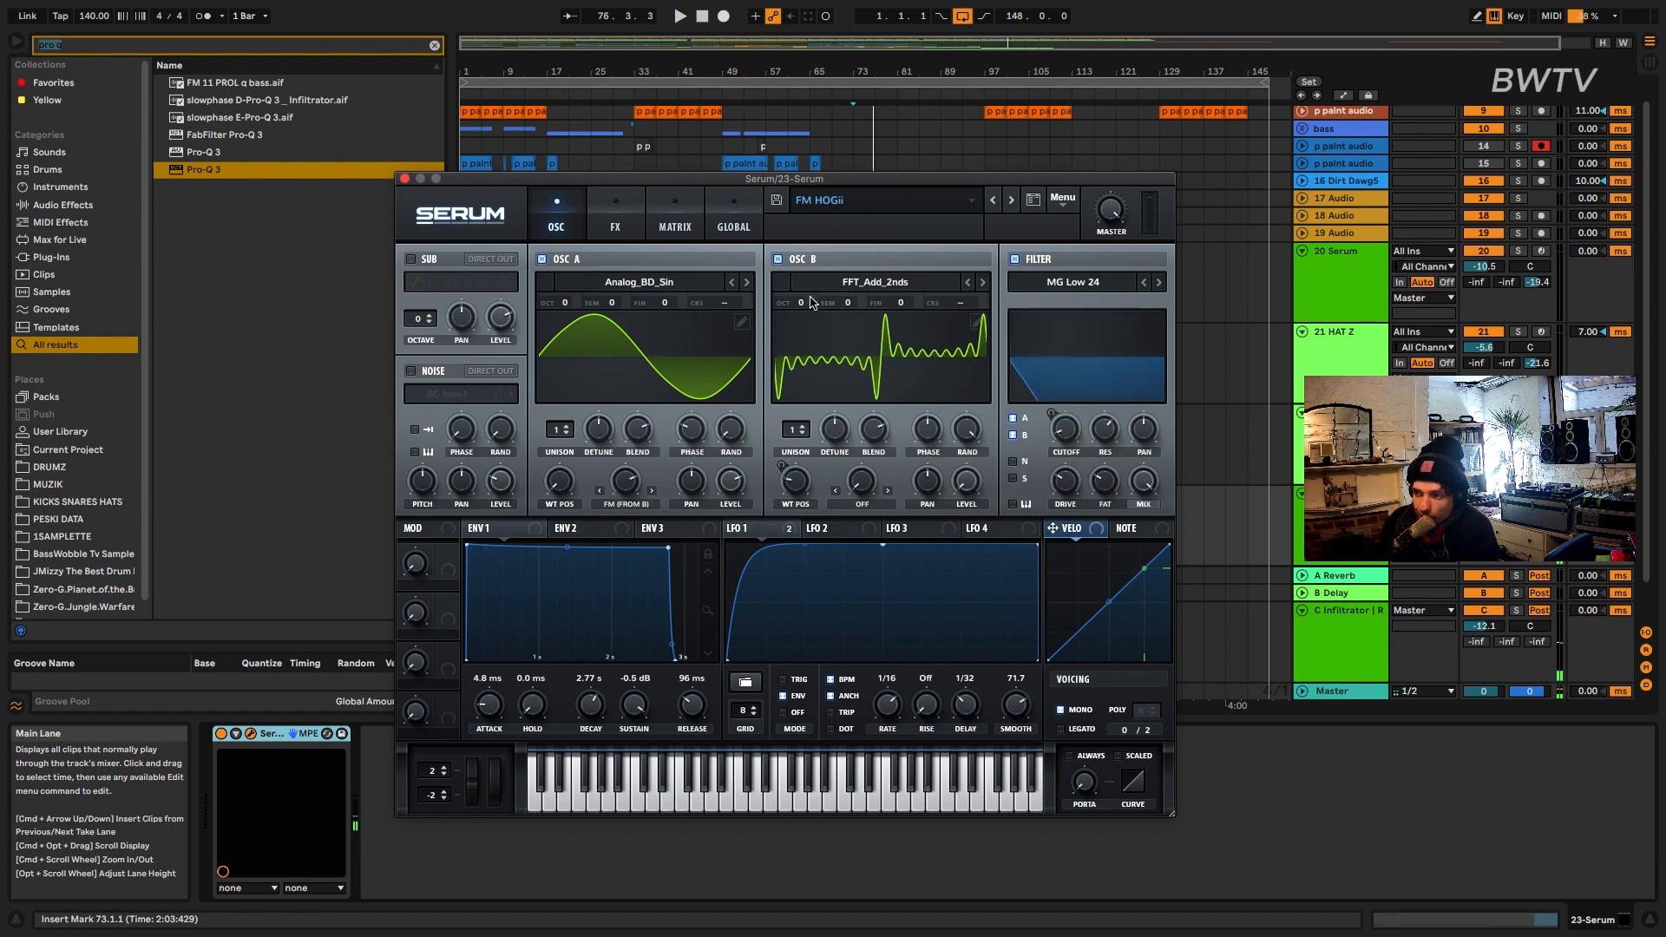
- Set Osc B's octave to +3 and its semitones to +11 during playback
key("space")
left_click_drag(812, 301, 923, 199)
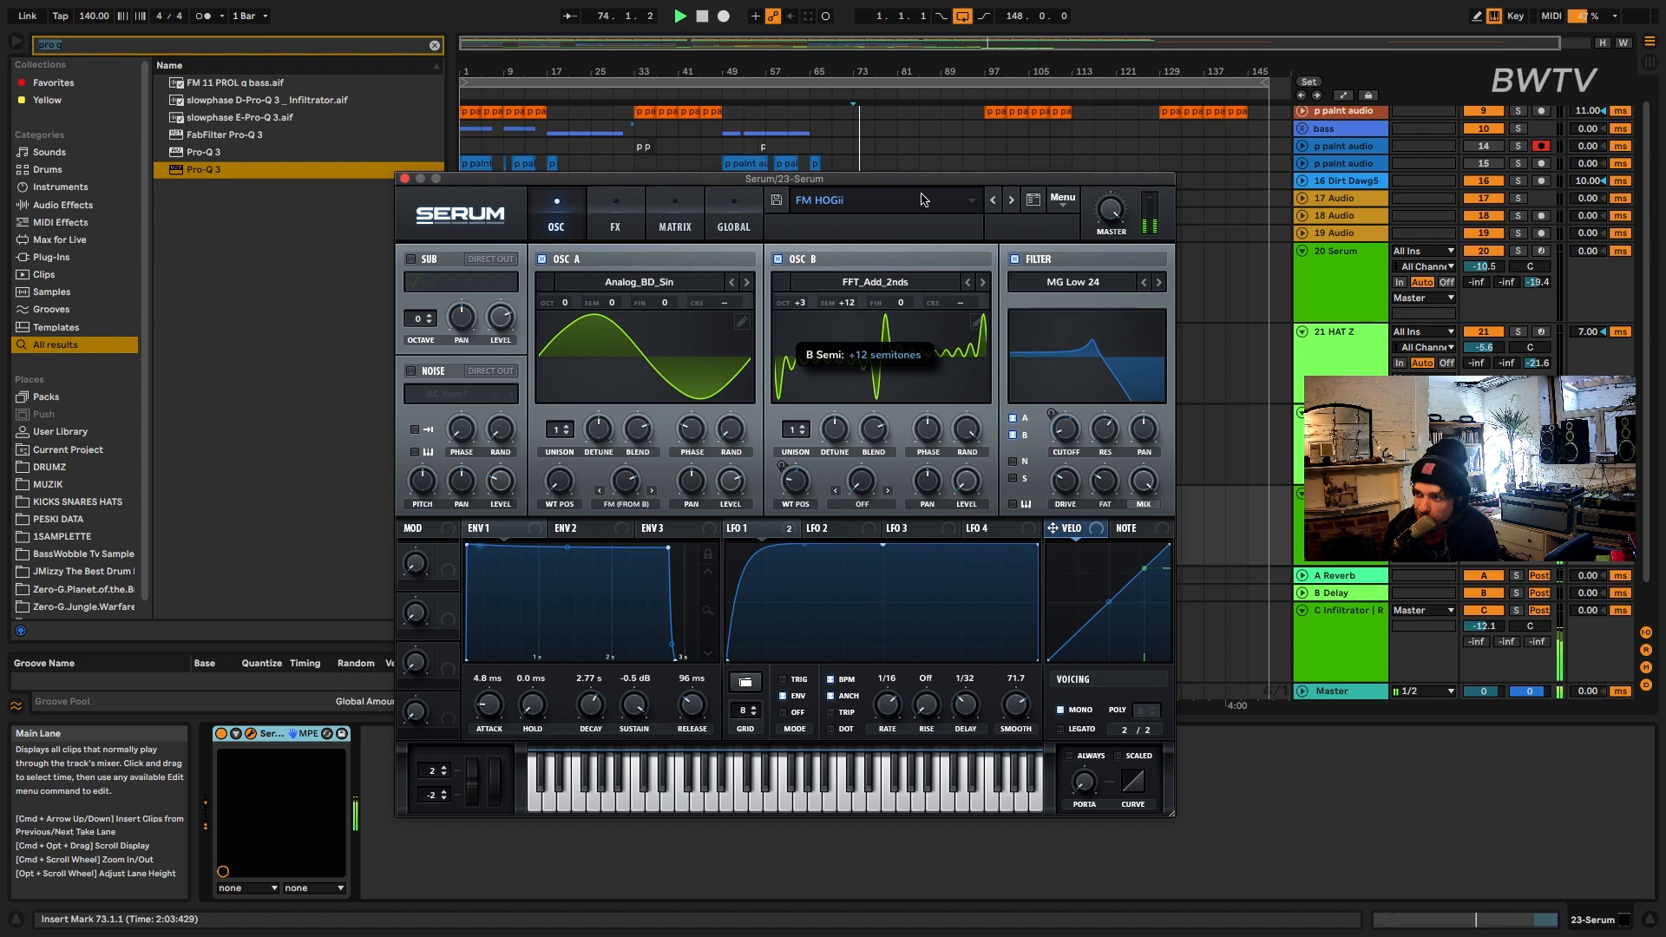
left_click_drag(848, 302, 849, 307)
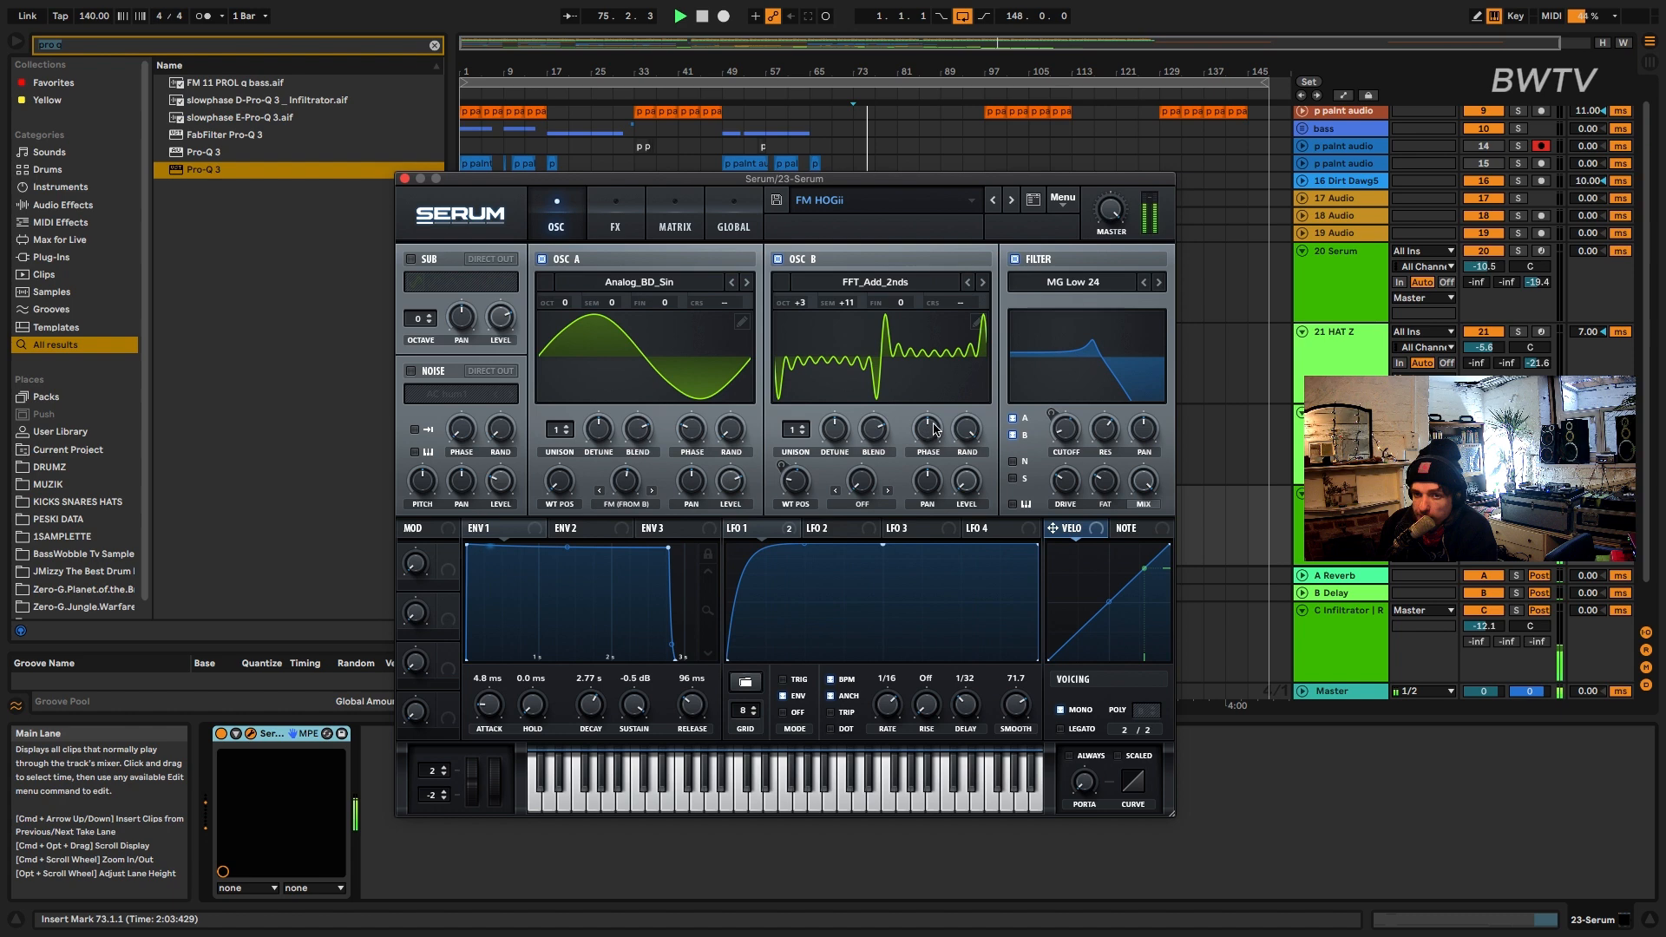
- Start saving the duplicated track's altered Serum sound as a new preset
left_click(779, 200)
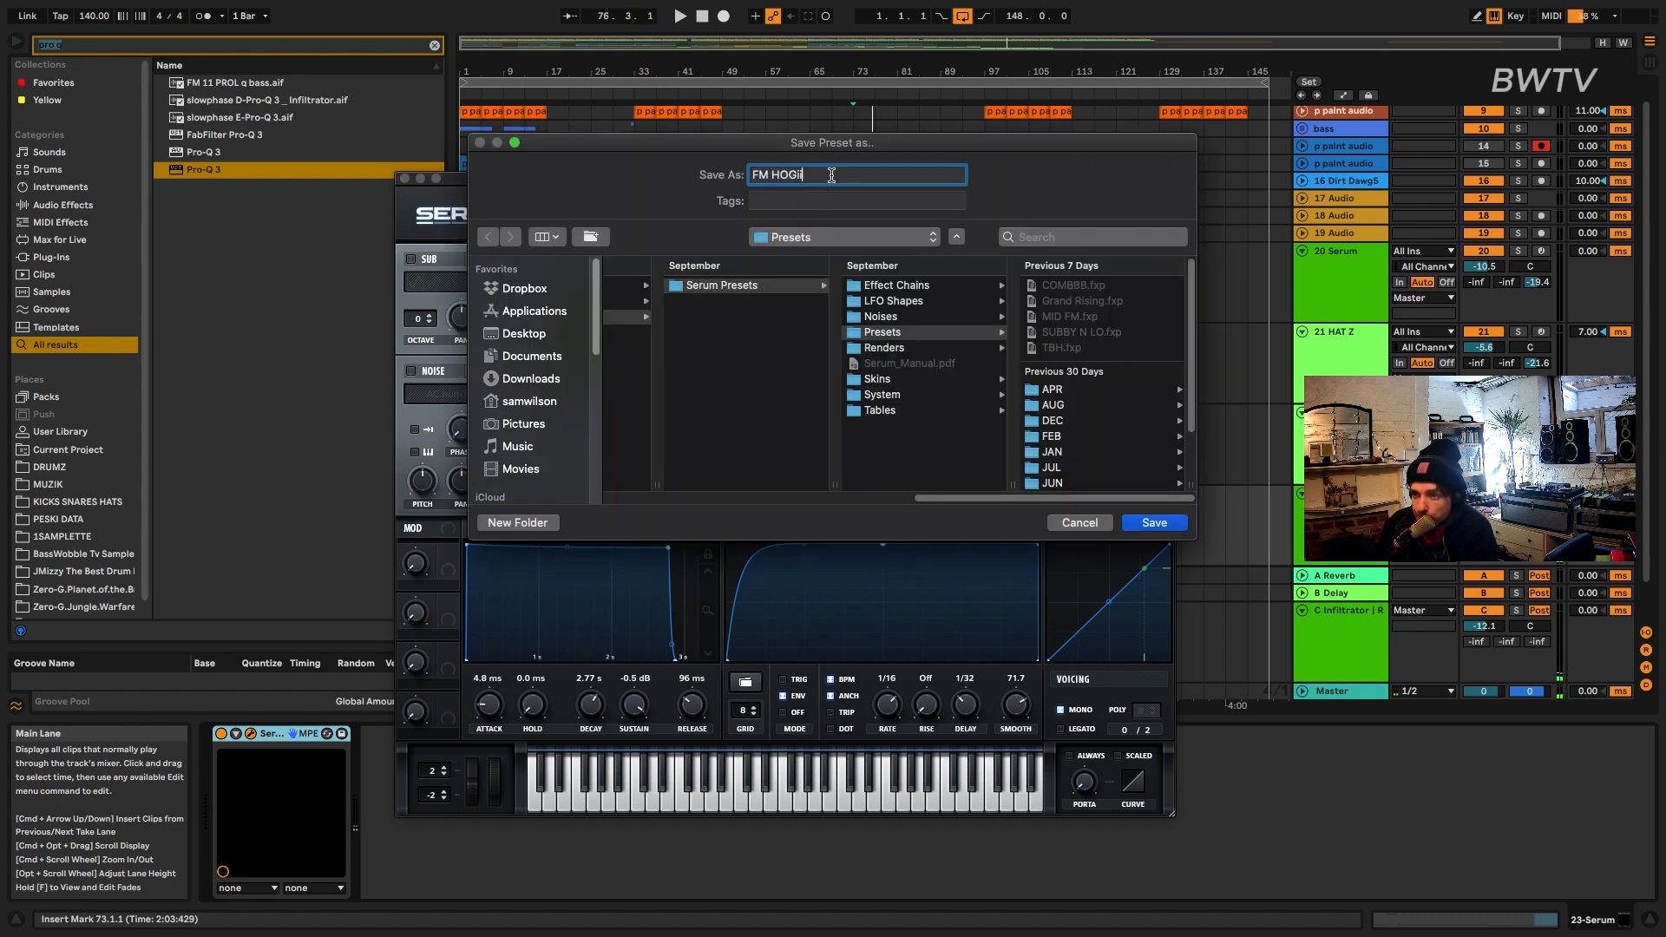